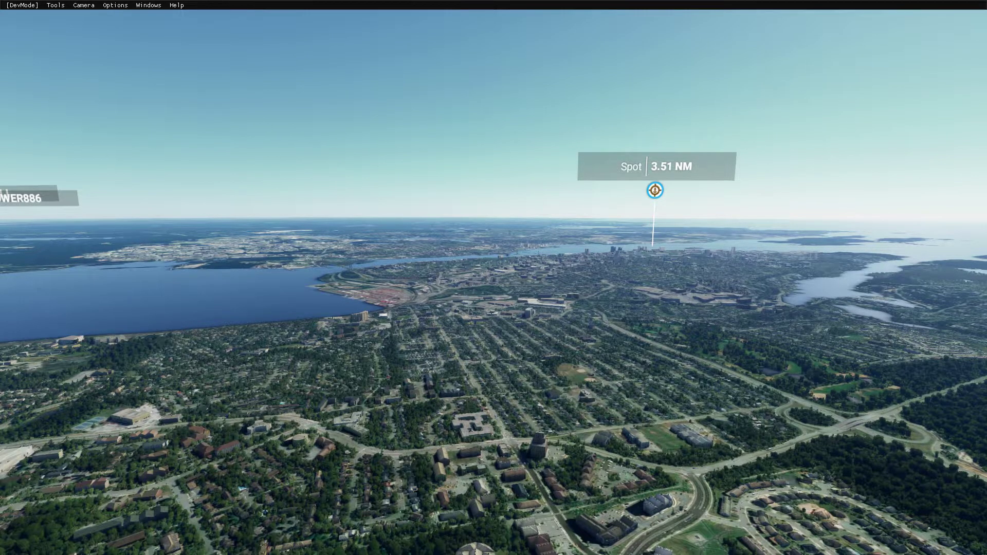
Take the Halifax DevMode view out of full screen so the simulator runs in a window with the taskbar visible.
key("alt+Return")
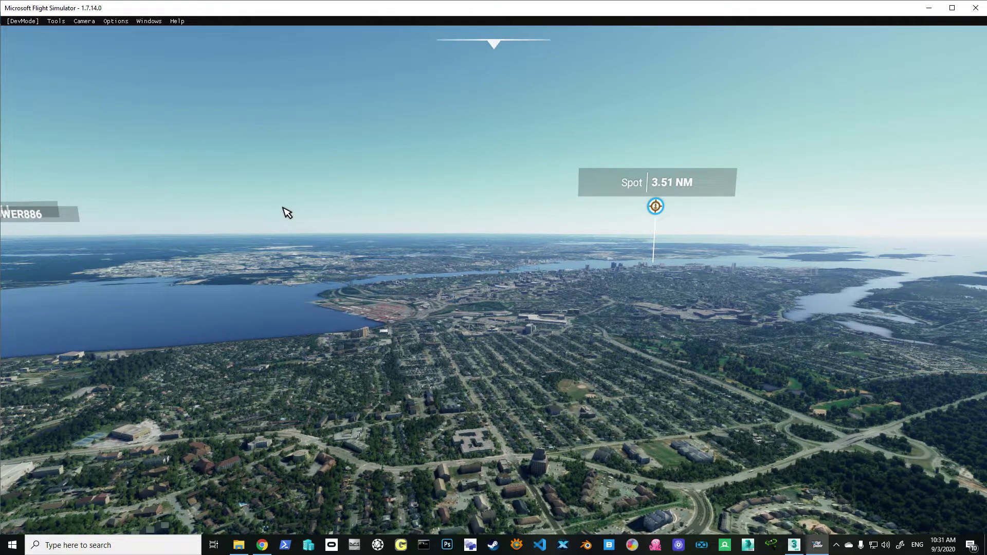
Download One Government Place, Halifax, NS from 3D Warehouse as a SketchUp 2019 model.
key("alt+Tab")
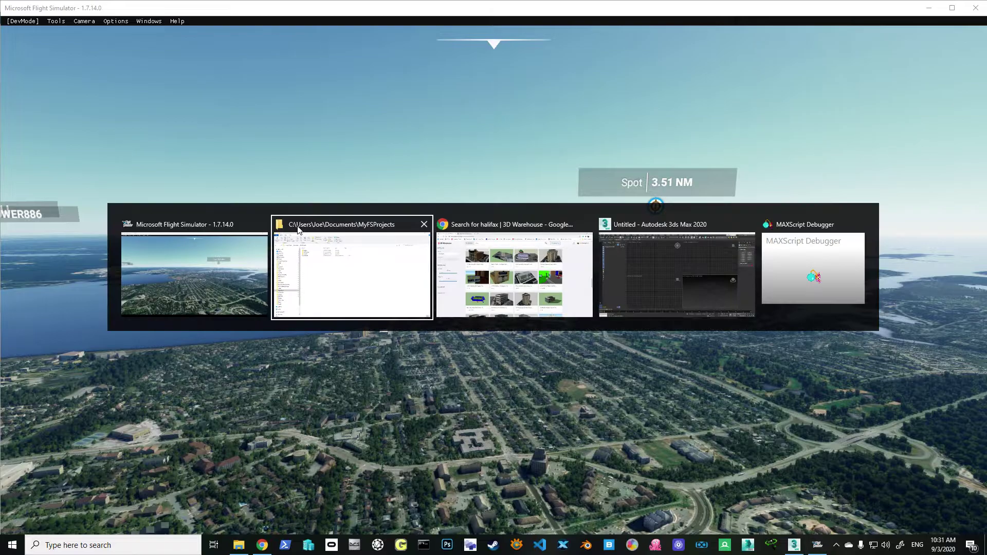
key("alt+Tab")
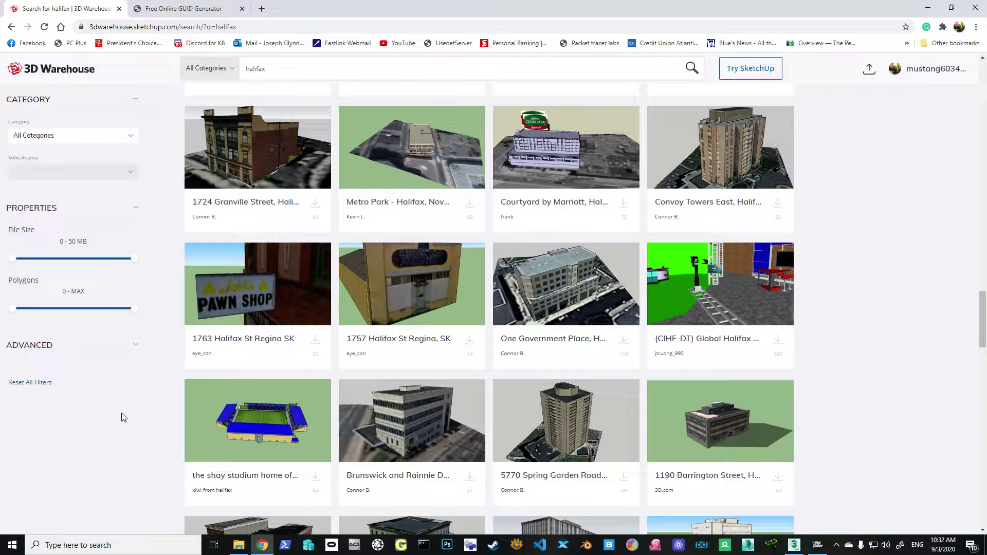
left_click(575, 291)
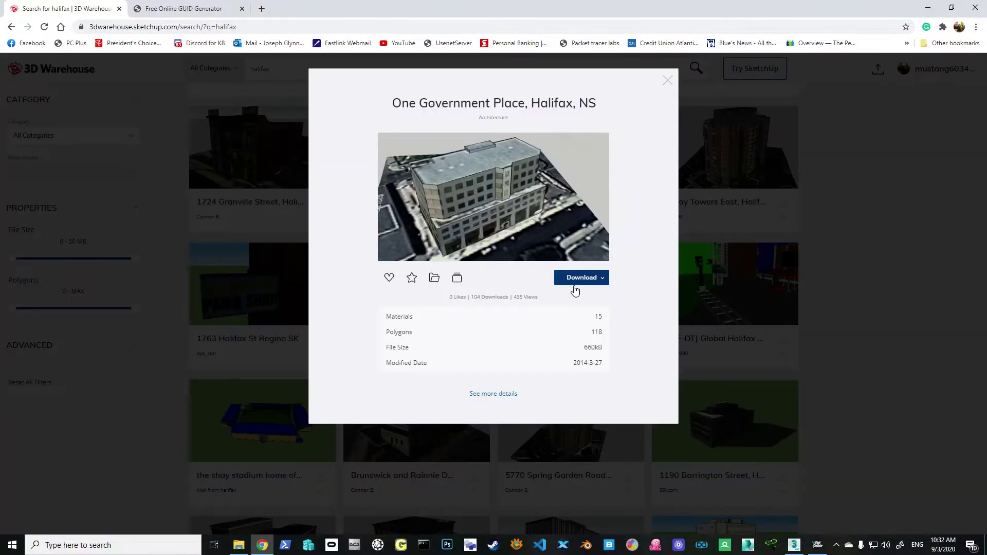
left_click(596, 278)
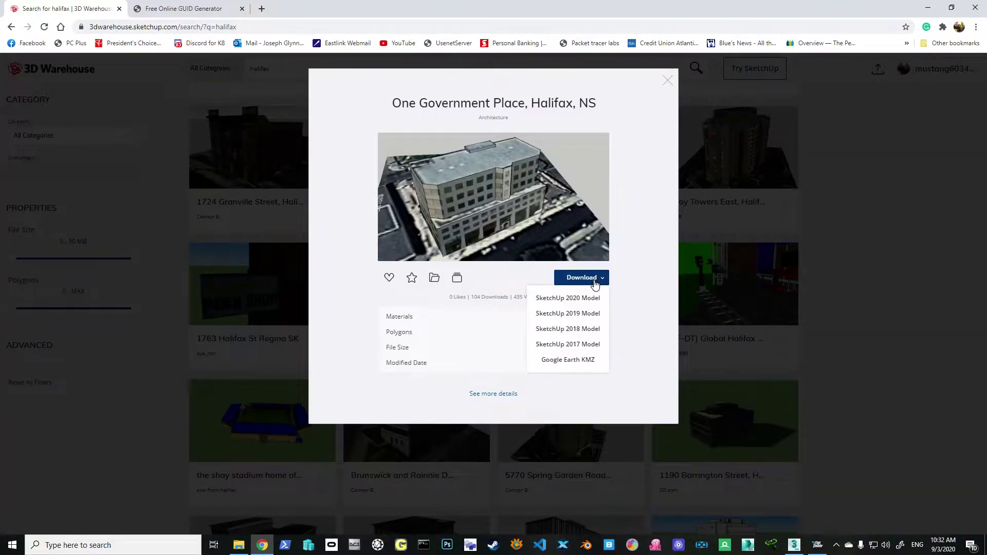
left_click(588, 314)
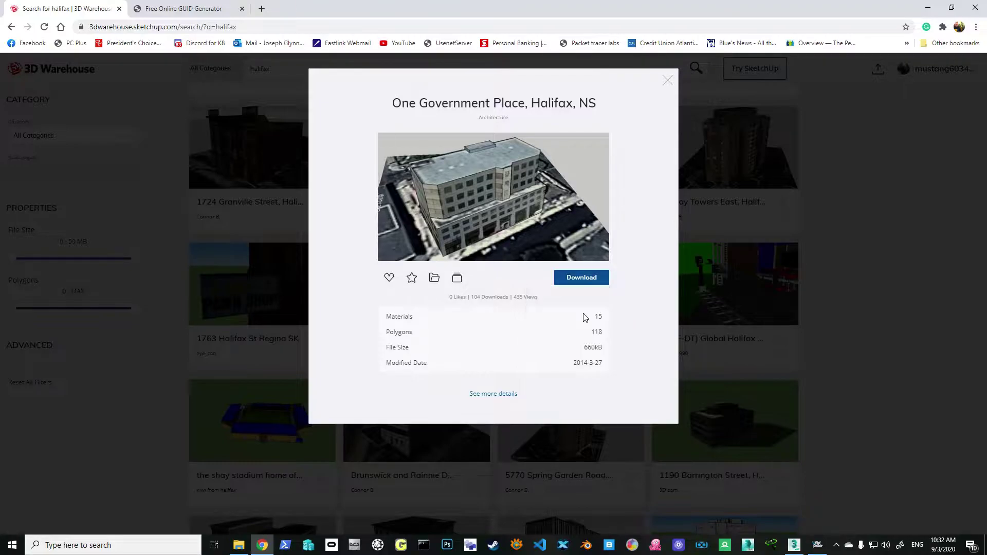
Close the model details and the 3D Warehouse tab, then bring up 3ds Max.
left_click(668, 80)
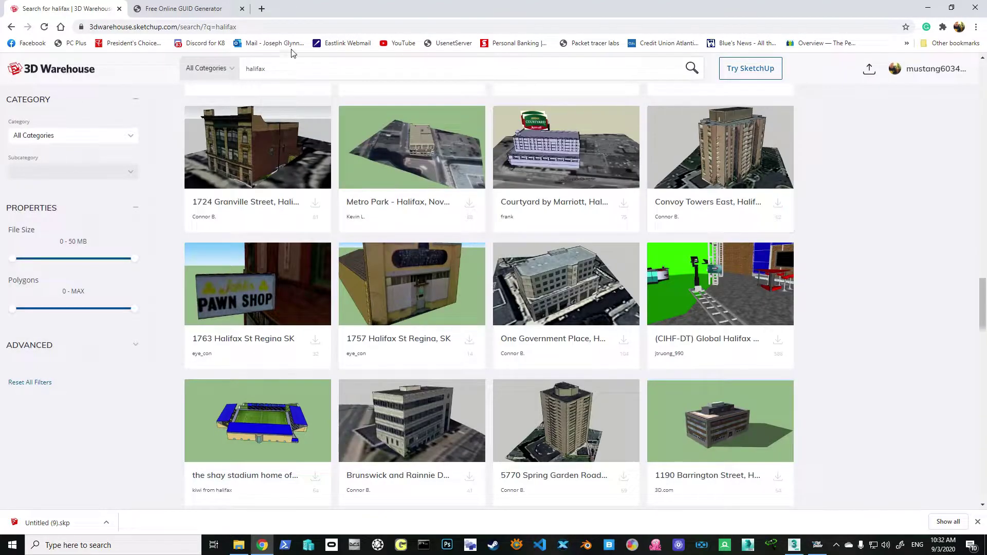
left_click(119, 9)
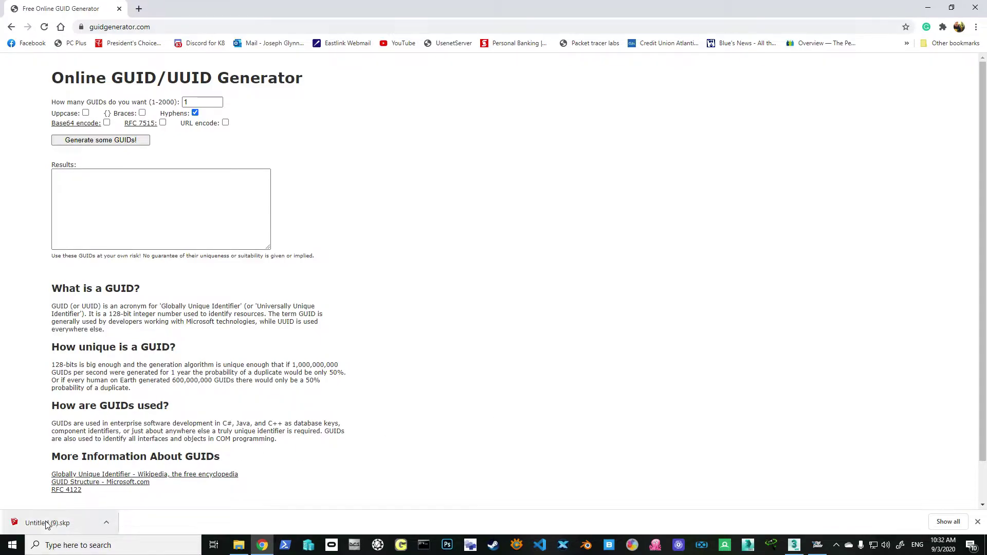
left_click(795, 546)
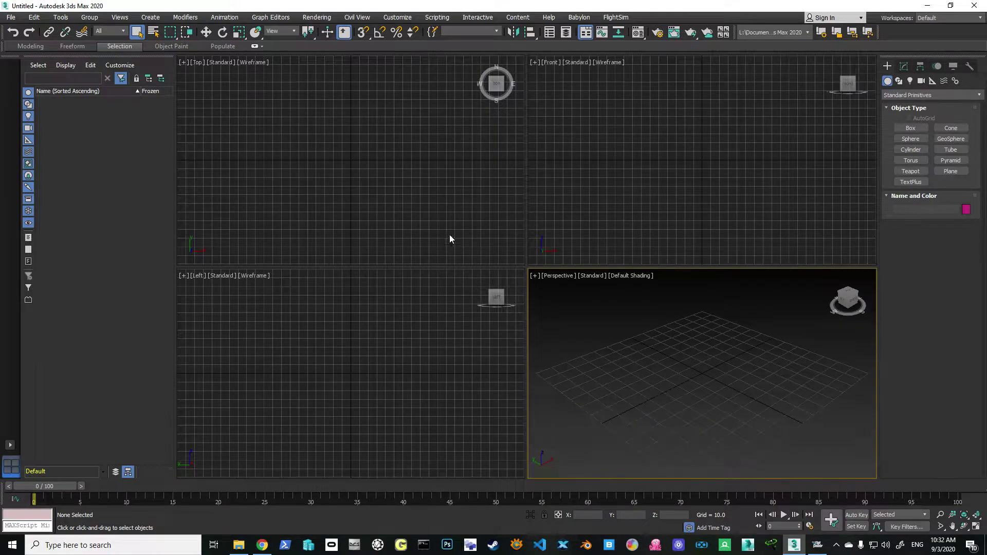
Import Untitled (9).skp from Downloads into the 3ds Max scene with textures included.
left_click(11, 17)
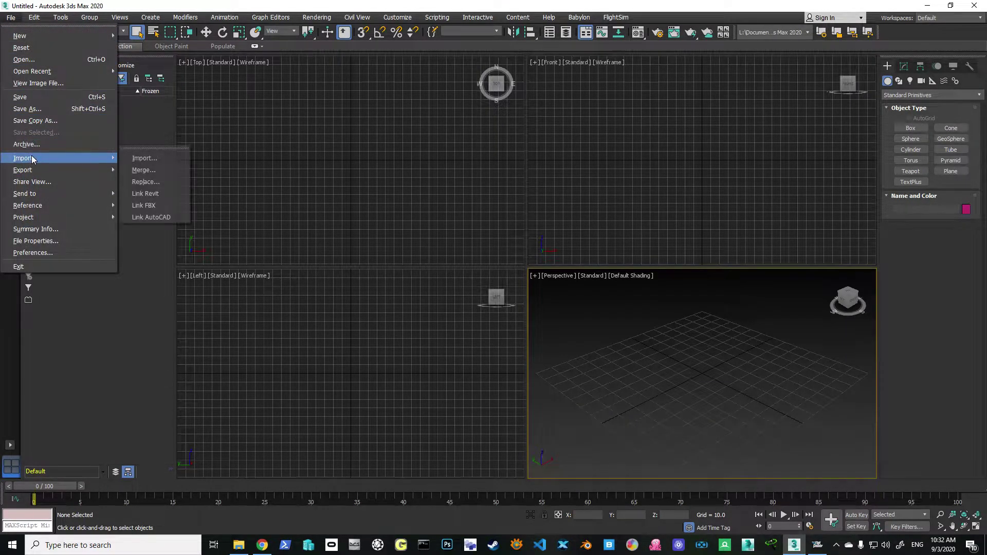
left_click(137, 159)
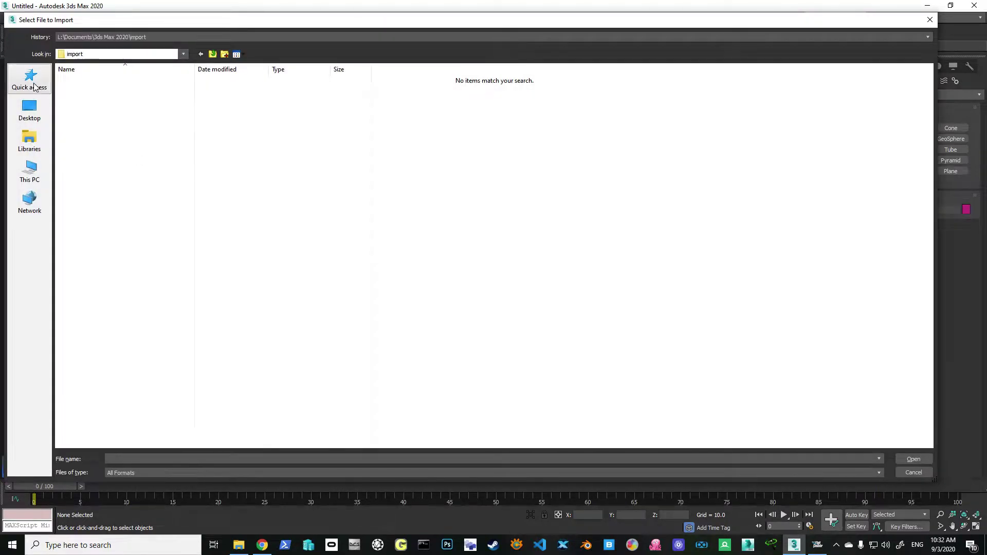
left_click(29, 78)
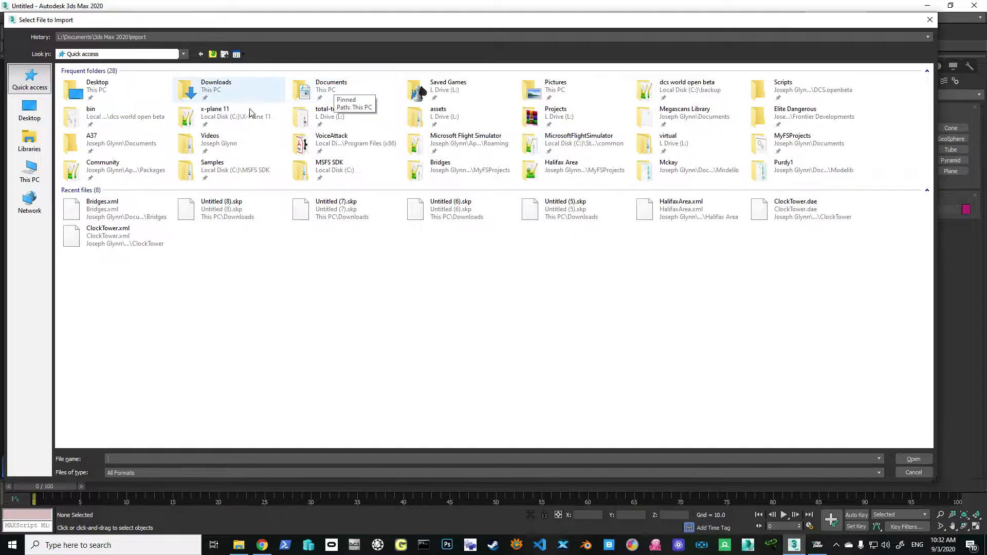
left_click(213, 95)
double_click(212, 95)
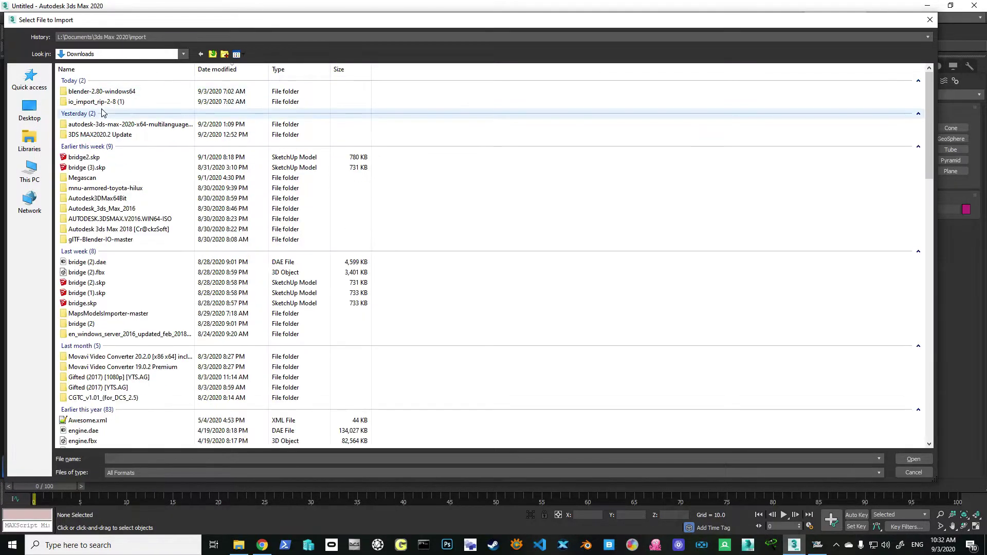
double_click(88, 92)
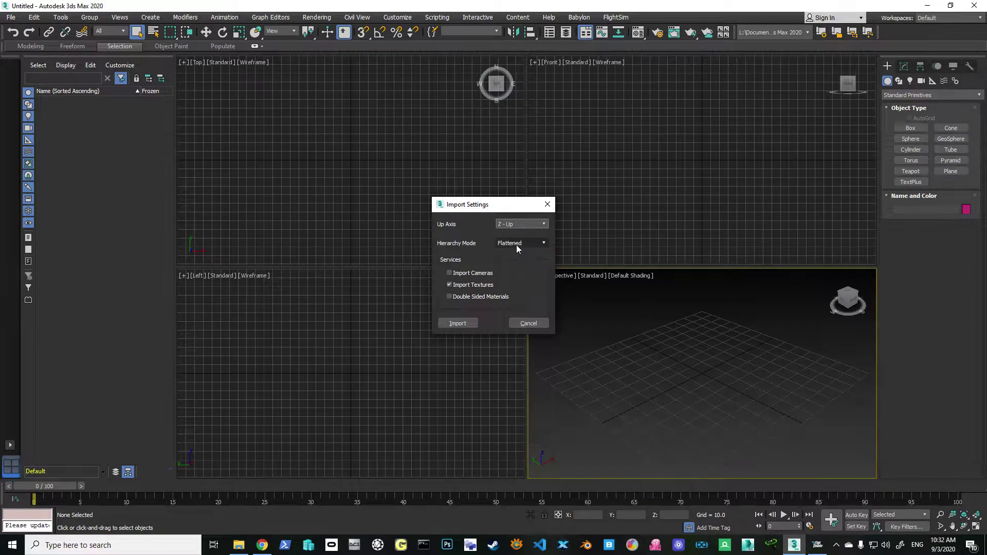
left_click(460, 324)
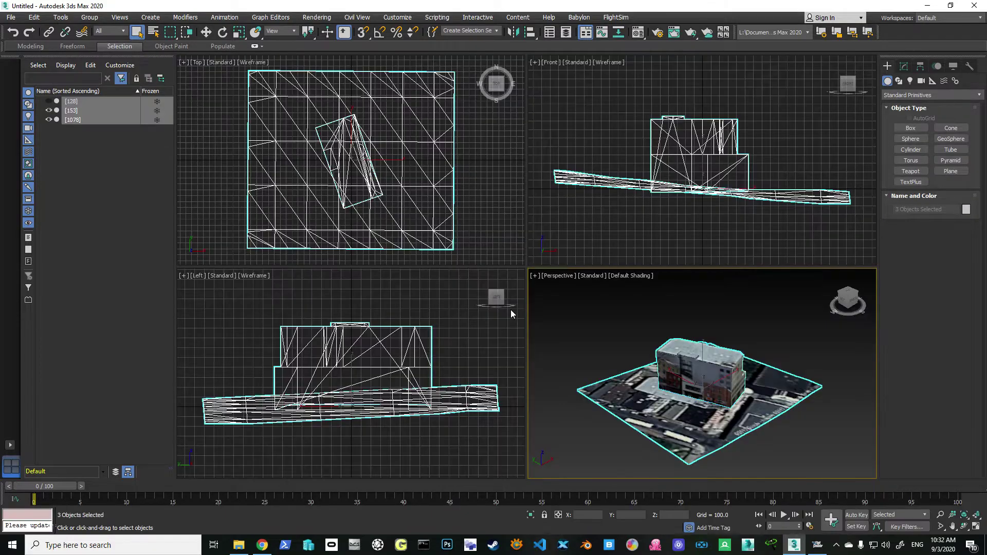
Delete the ground plane [153] and object [128], leaving only the building.
left_click(583, 359)
left_click(620, 398)
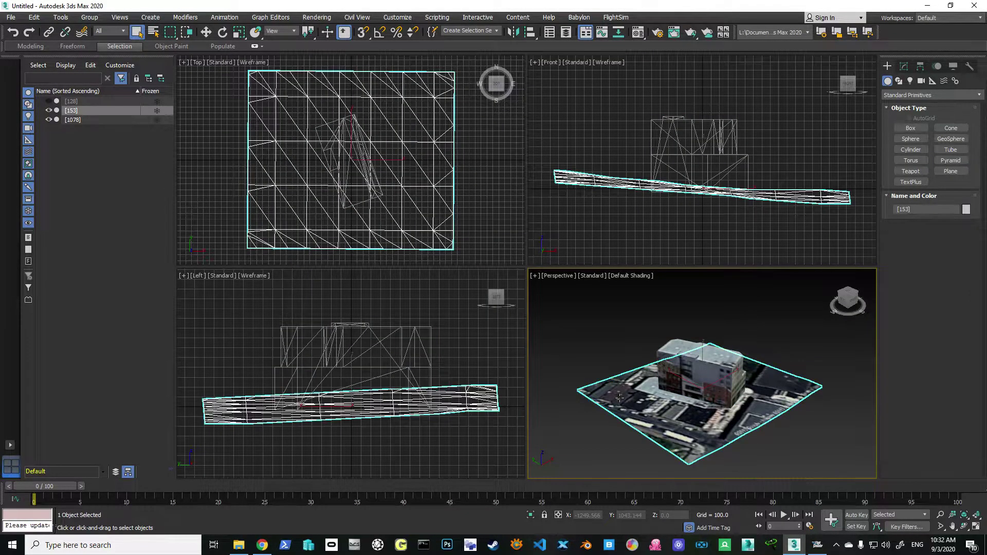
key("Delete")
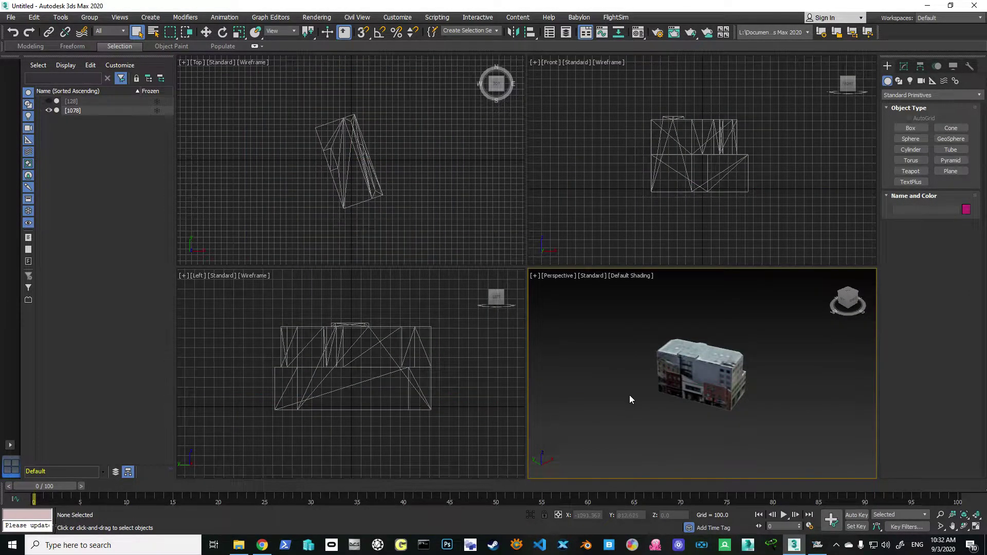
left_click(78, 103)
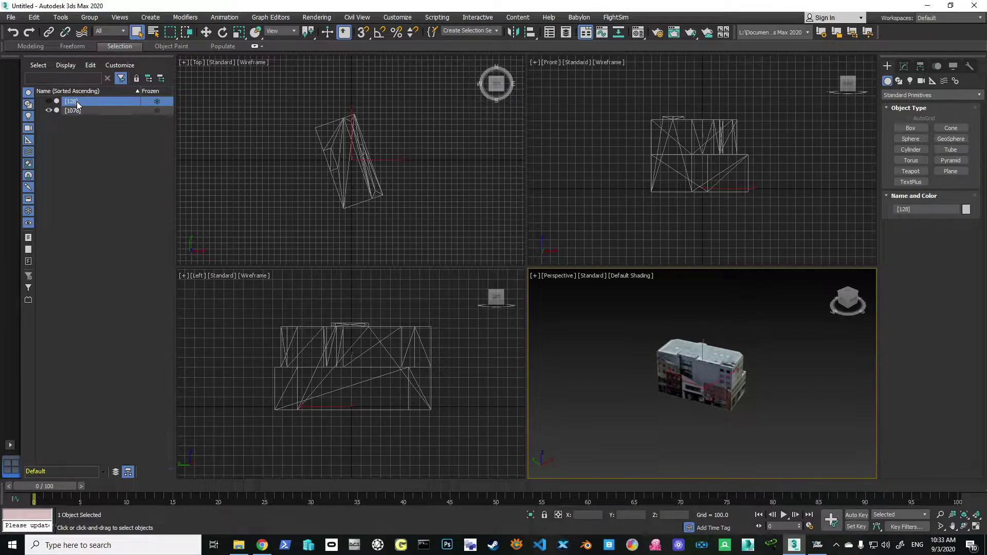
key("Delete")
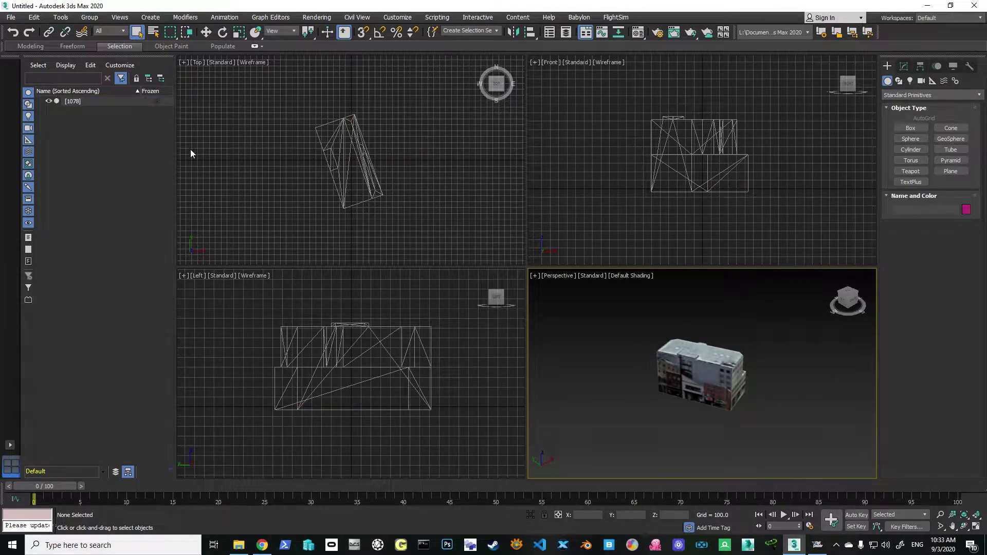
Maximize the Perspective viewport, orbit around the building, then bring up the MyFSProjects folder.
left_click(976, 526)
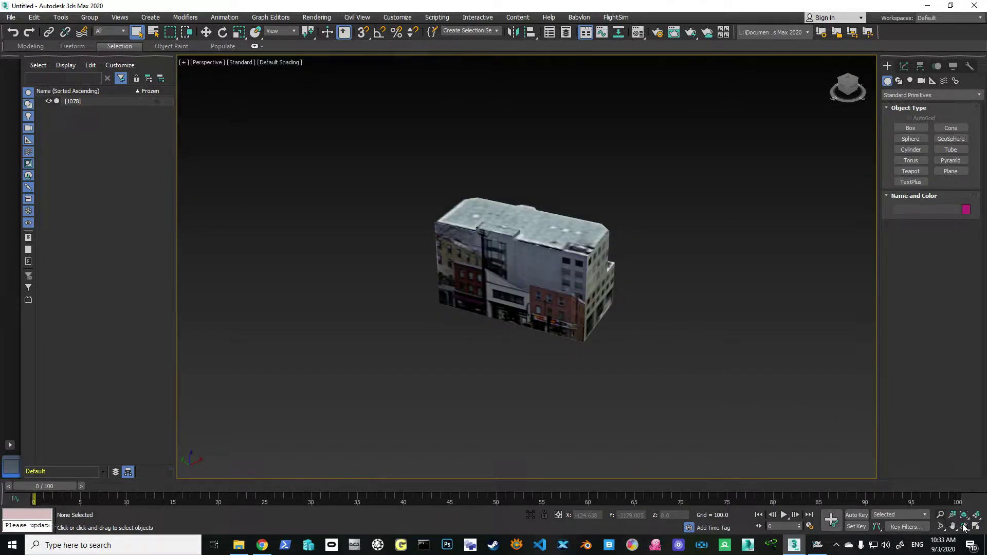
left_click(964, 526)
left_click_drag(595, 293, 488, 275)
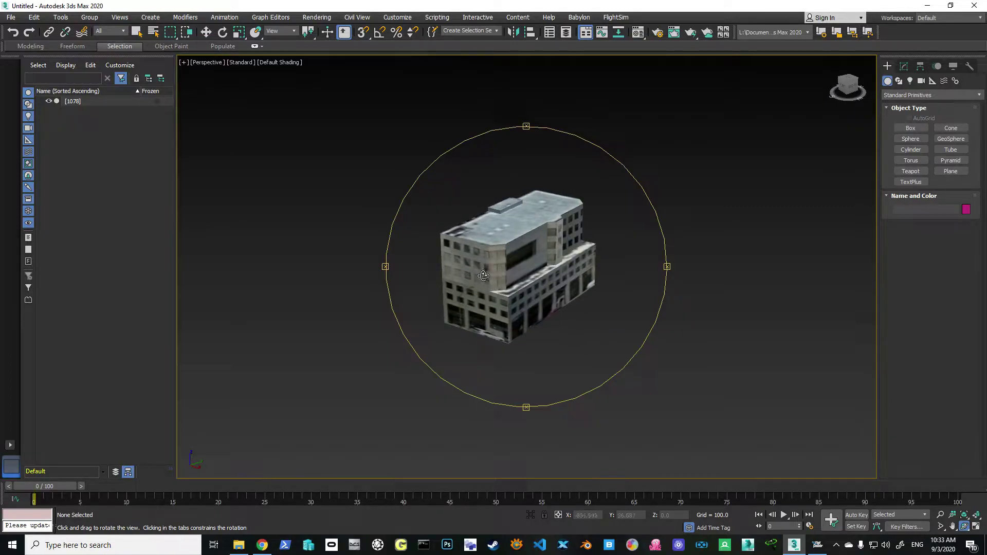
left_click(239, 545)
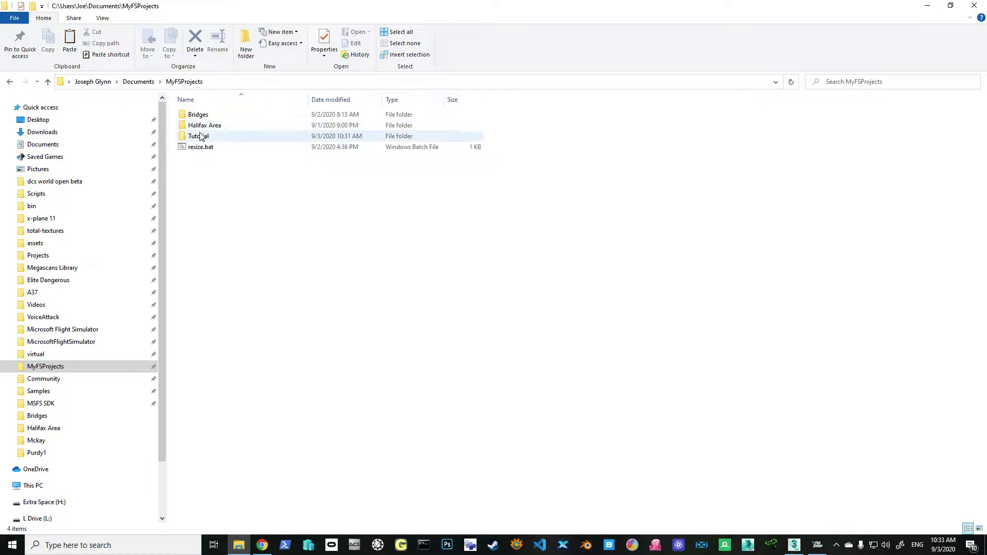
Start a new DevMode project located in the MyFSProjects\Tutorial folder.
left_click(816, 546)
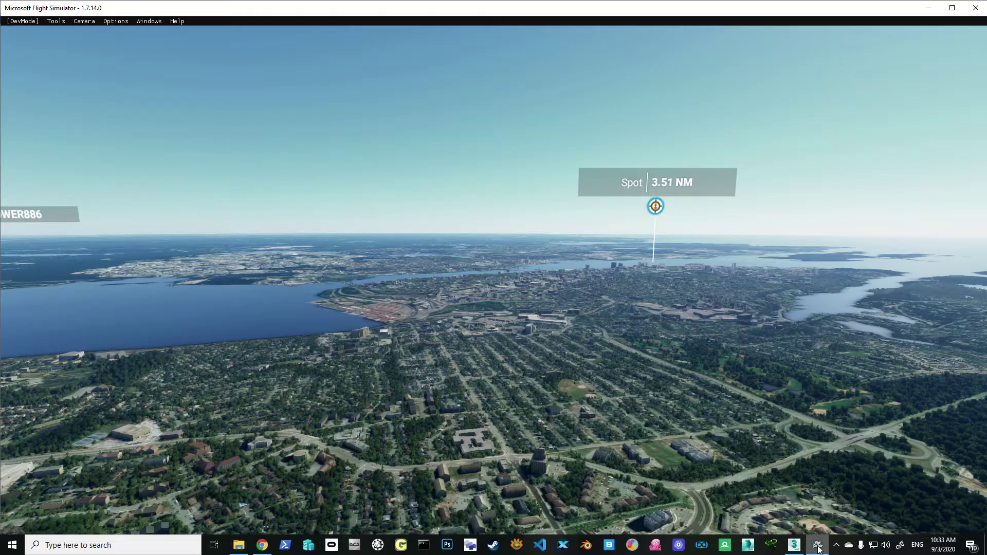
left_click(24, 22)
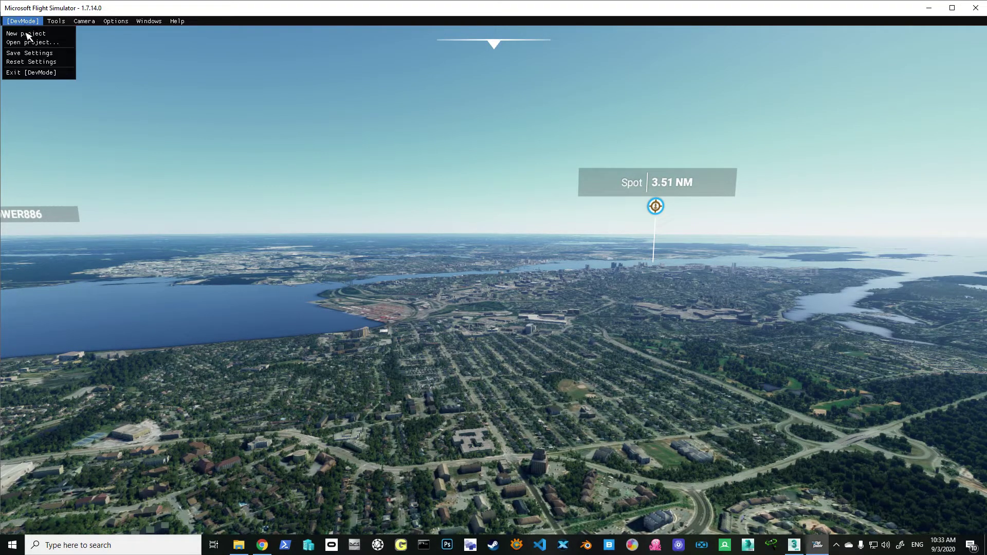
left_click(30, 35)
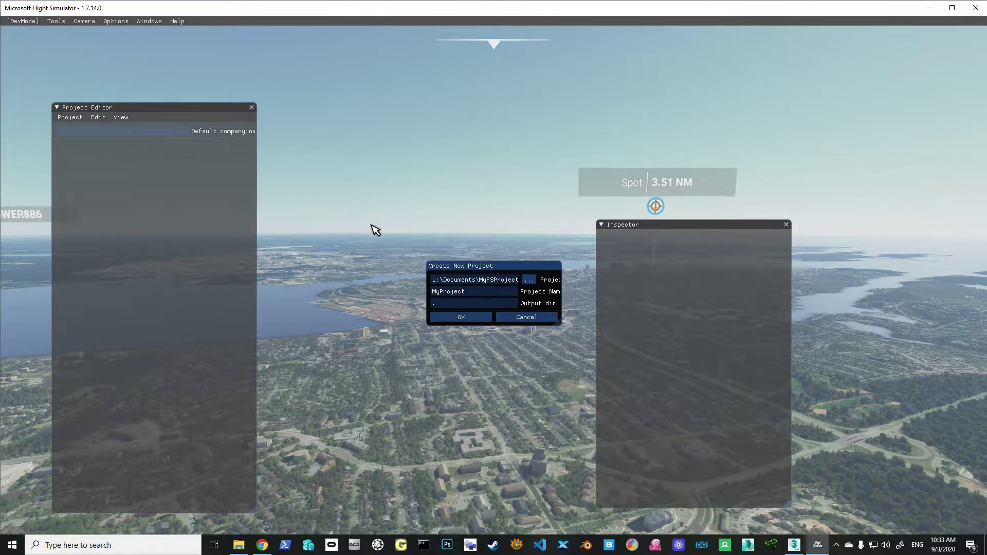
left_click(530, 280)
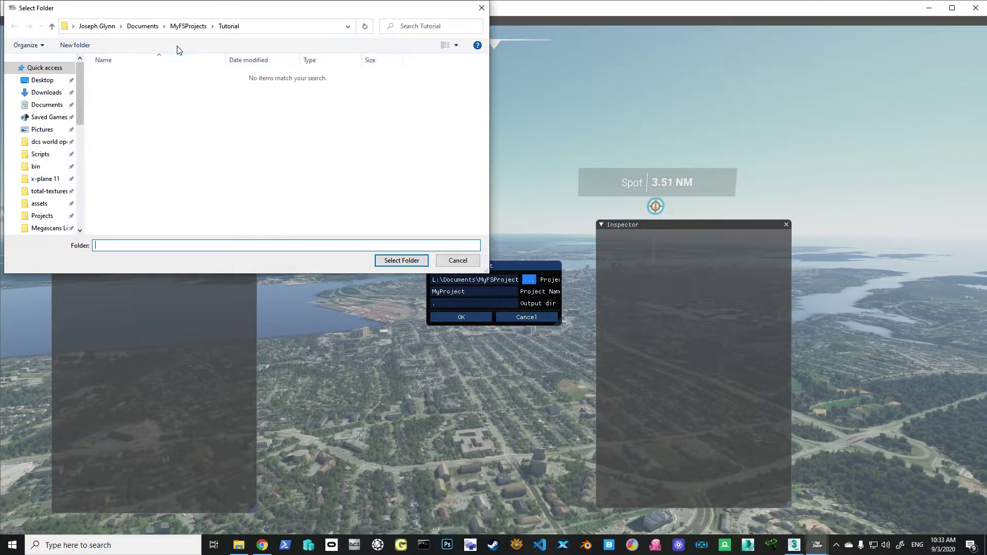
left_click(189, 27)
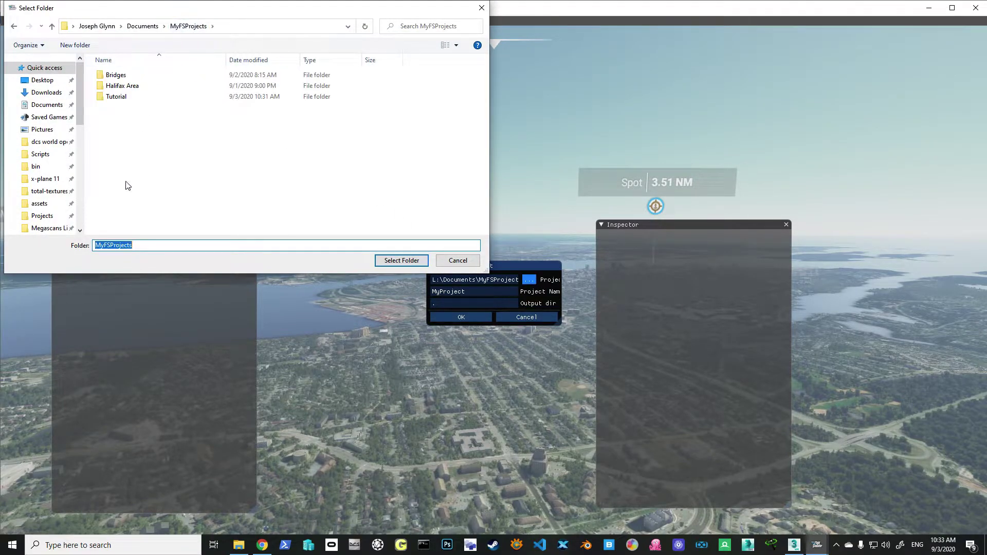
left_click(119, 96)
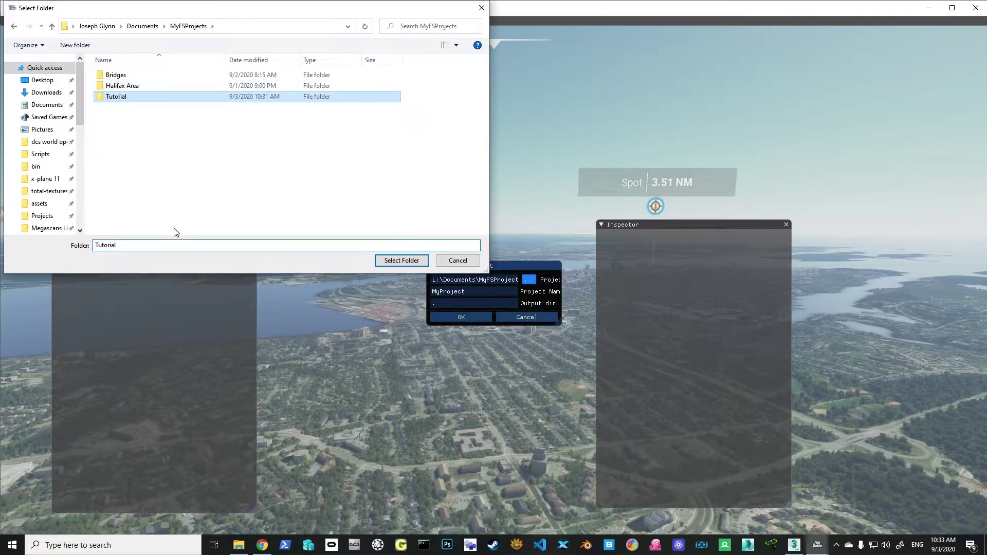
left_click(400, 260)
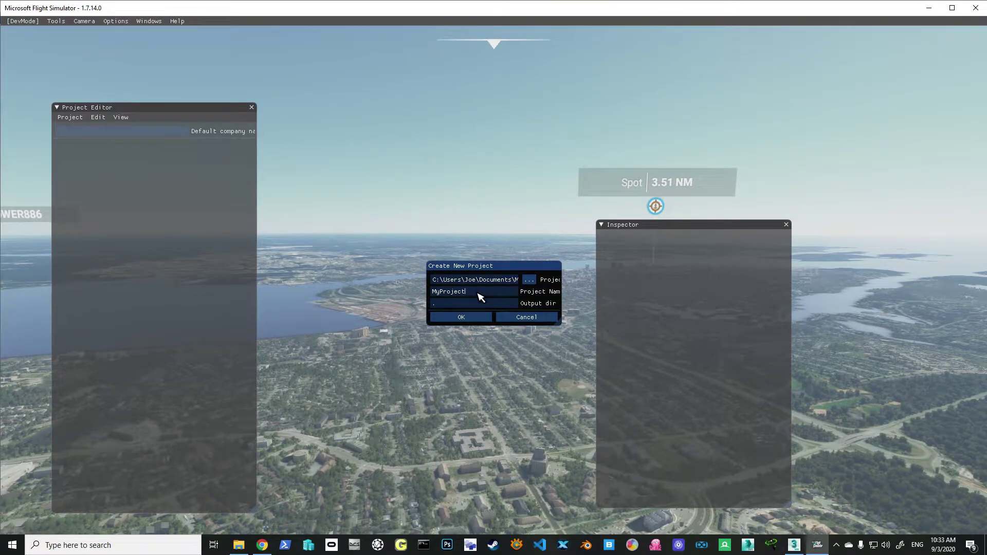
Name the project Tutorial, create it, and save it.
key("BackSpace")
key("BackSpace")
key("BackSpace")
key("BackSpace")
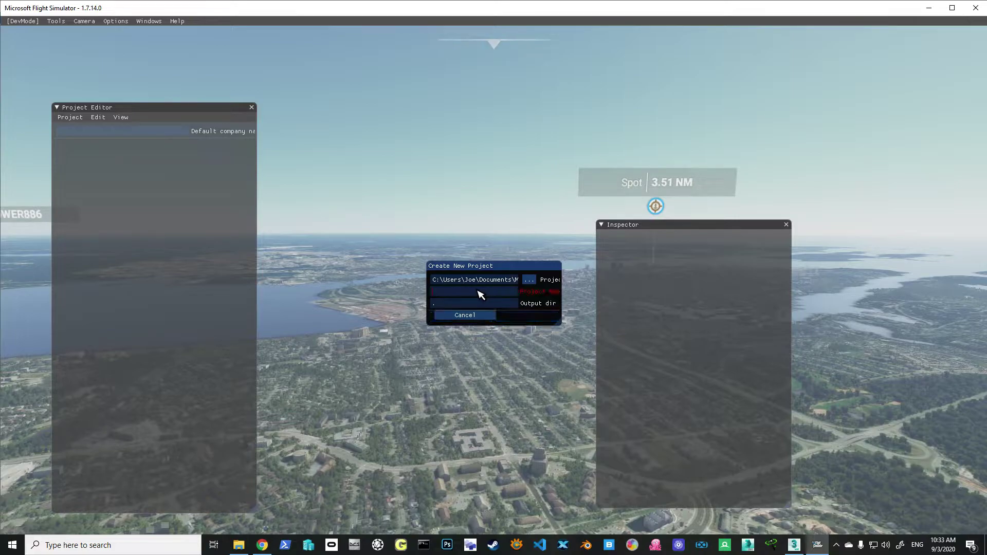
type("Tutorial")
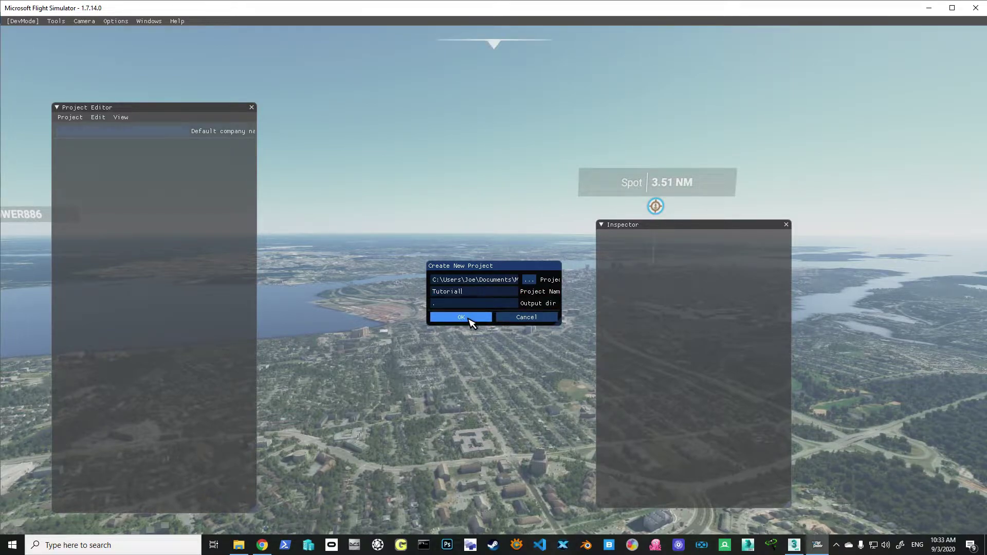
left_click(469, 319)
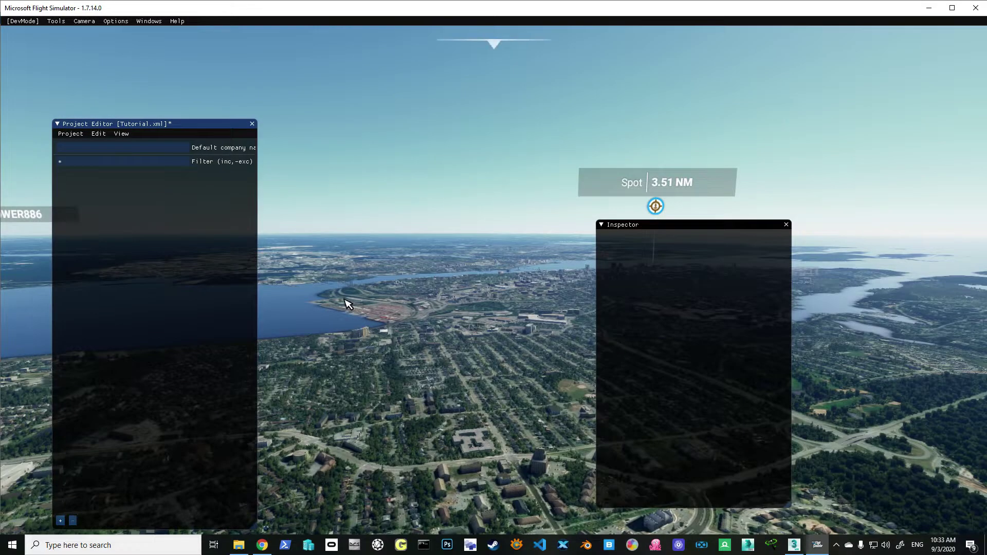
left_click(71, 133)
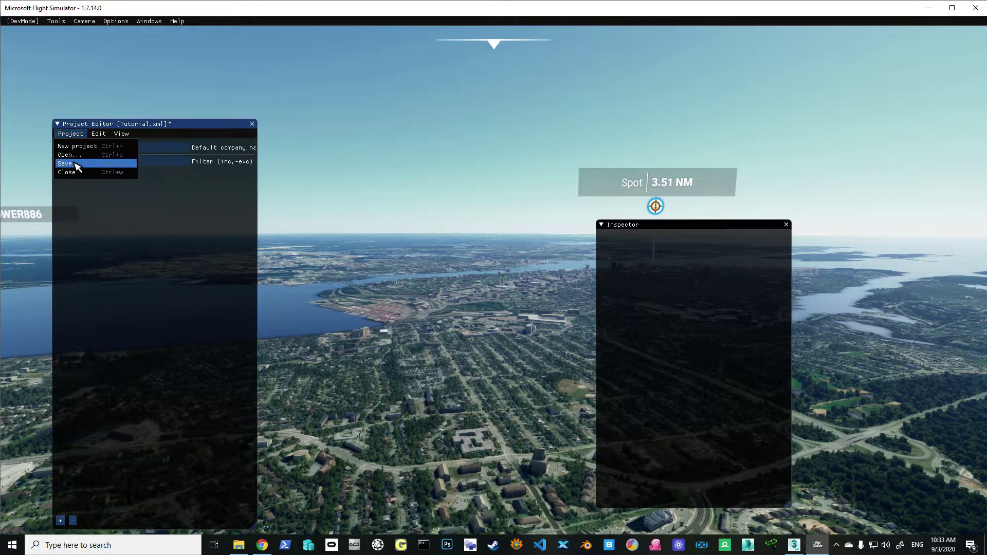
left_click(75, 164)
Open Tutorial.xml from the Tutorial folder in Notepad++ to view it, then close it.
left_click(238, 545)
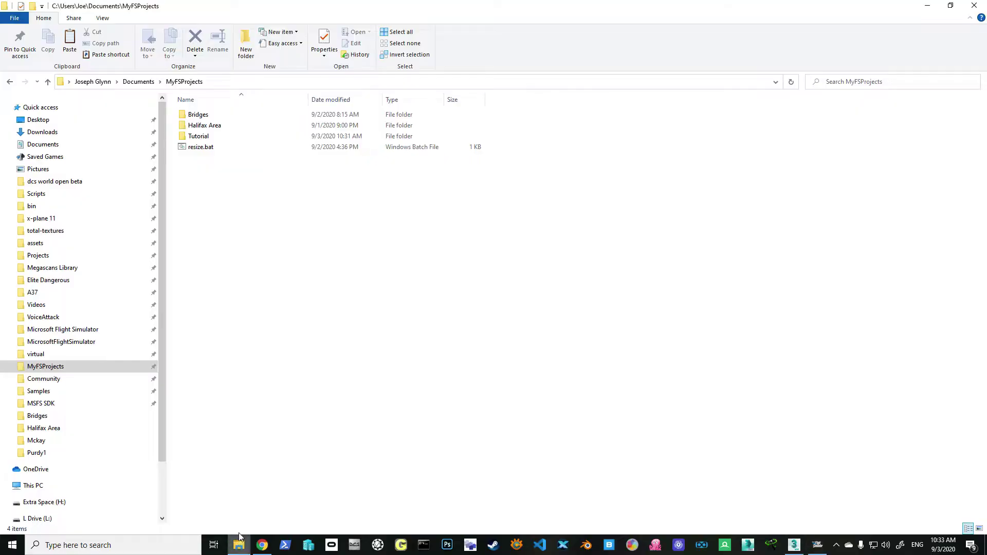
double_click(200, 136)
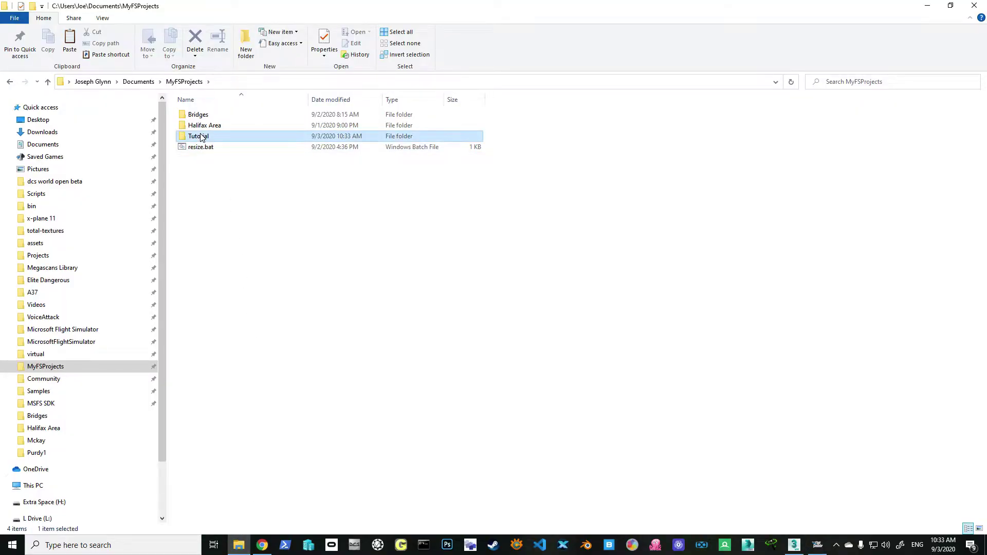
double_click(208, 118)
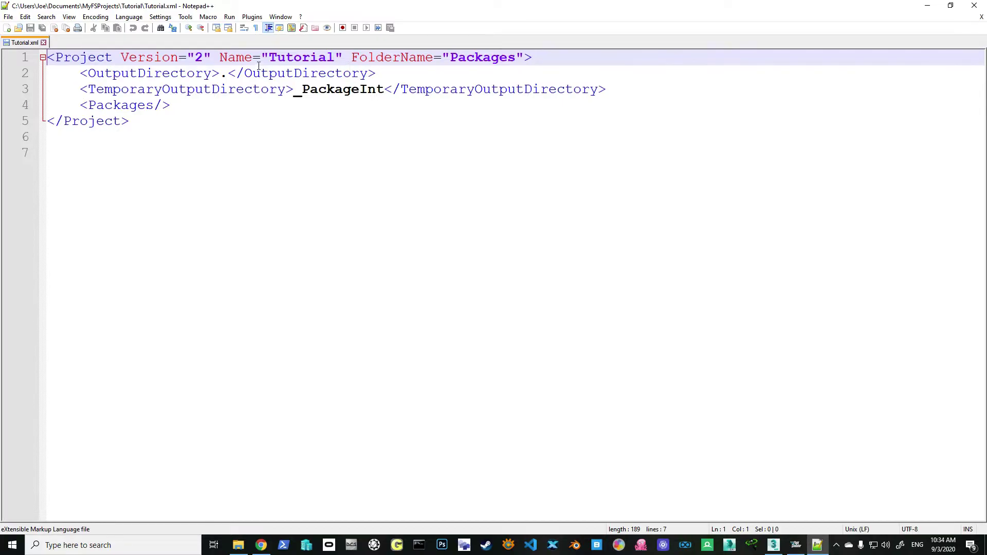
left_click(974, 6)
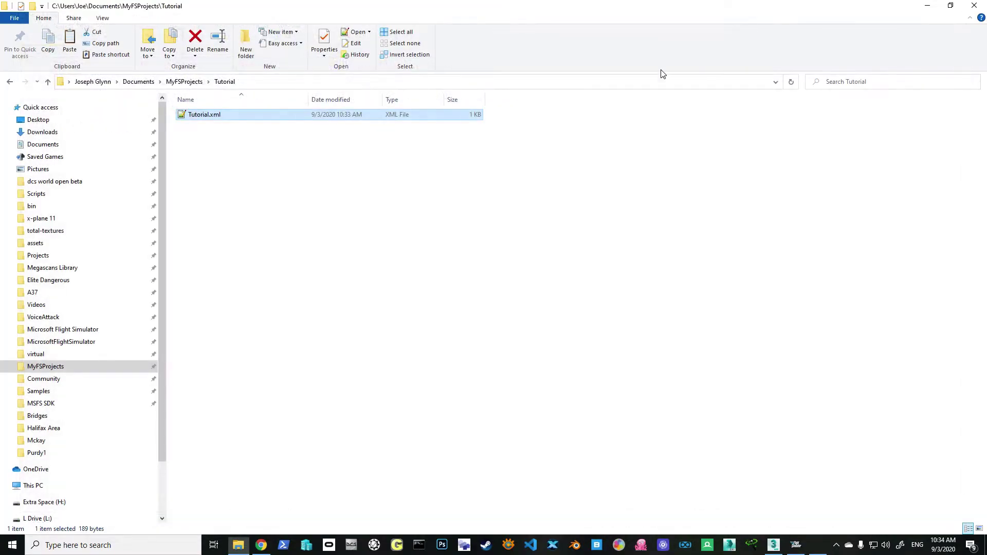
Select the PackageSources and PackageDefinitions folders in the SimpleScenery sample.
left_click(42, 392)
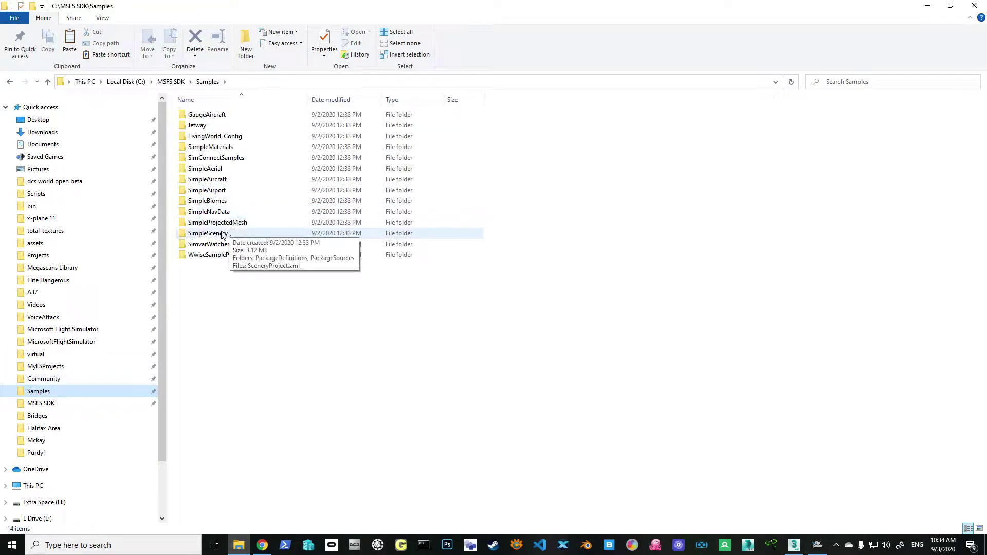
double_click(222, 233)
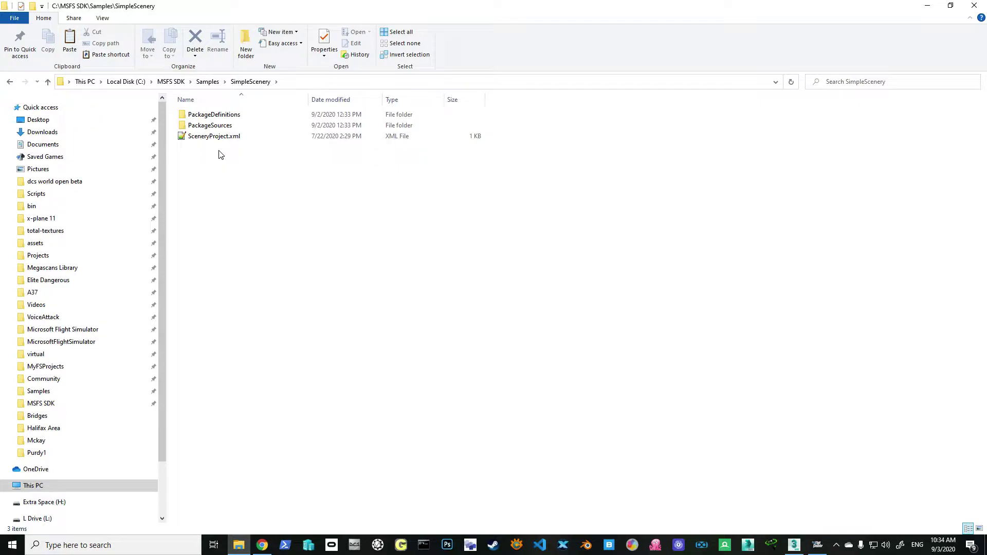
left_click(210, 126)
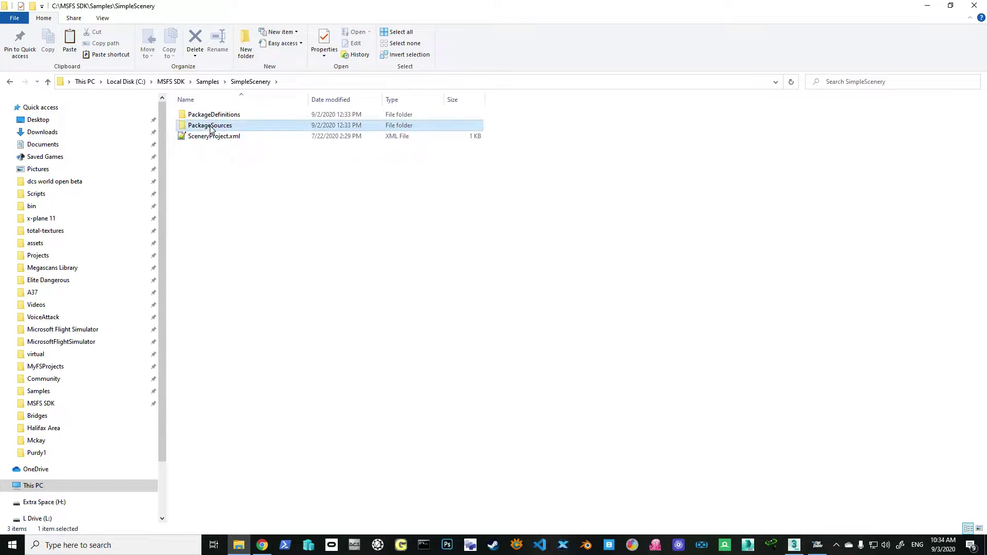
left_click(213, 119, "ctrl")
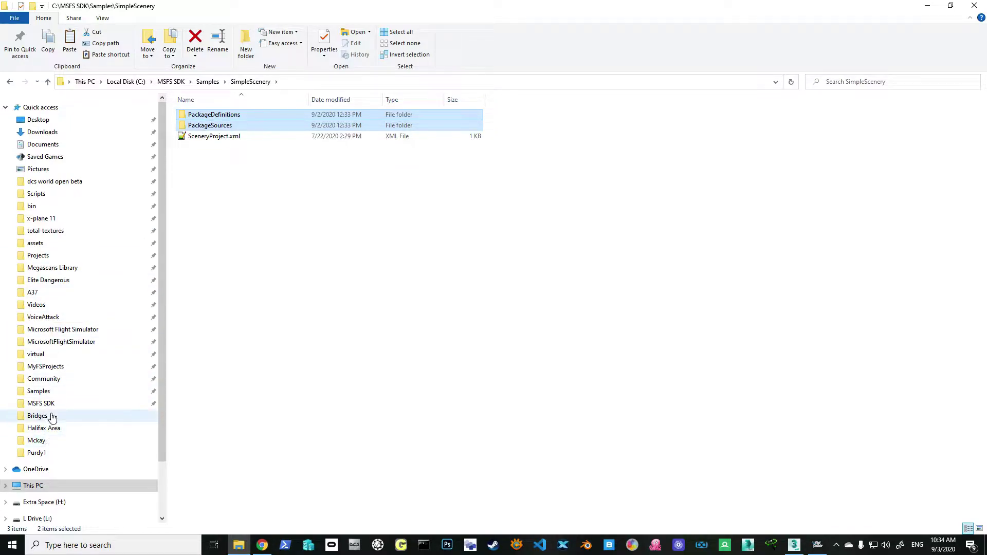
Copy both folders into MyFSProjects\Tutorial and browse into PackageSources\modelLib.
left_click(45, 366)
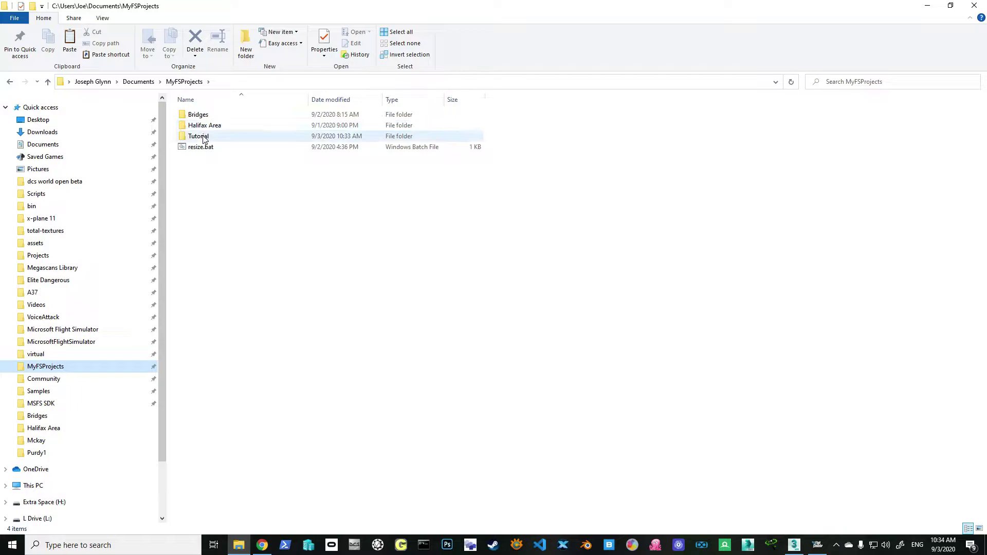
double_click(205, 137)
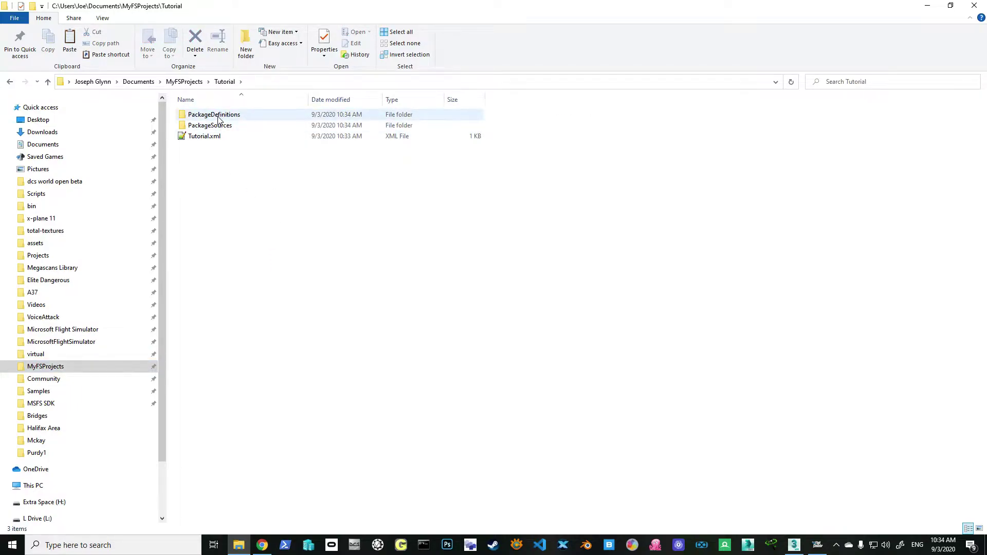
double_click(216, 116)
left_click_drag(308, 177, 190, 115)
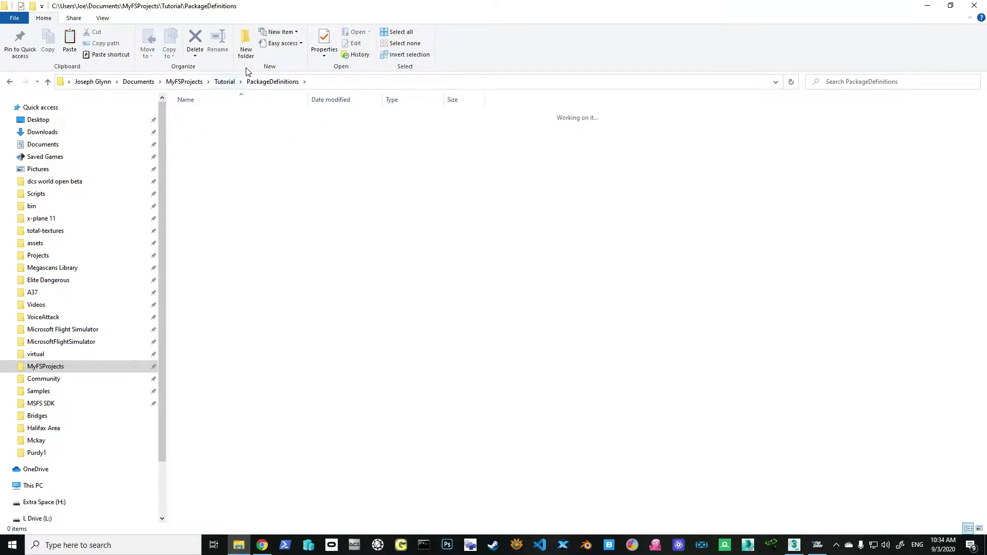
left_click(225, 81)
double_click(211, 126)
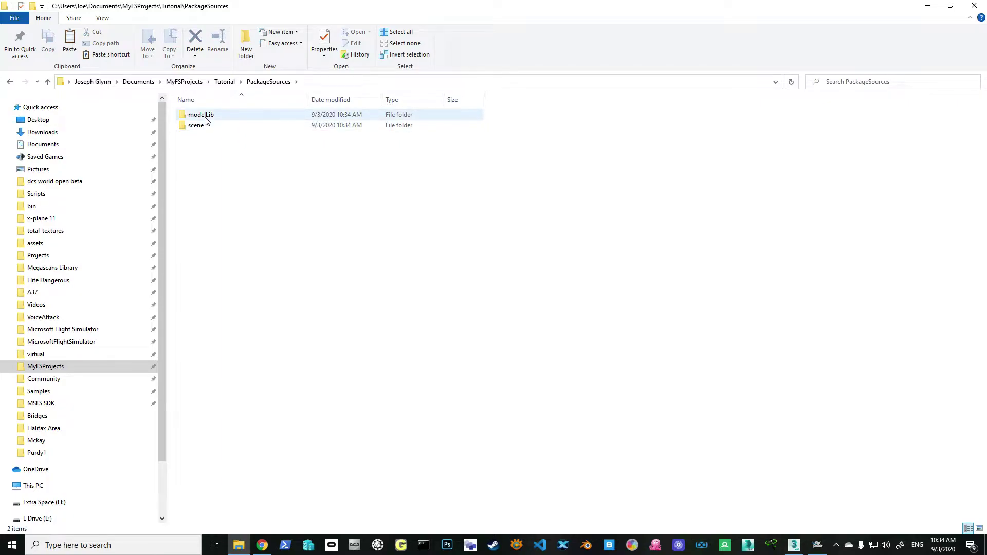
double_click(205, 117)
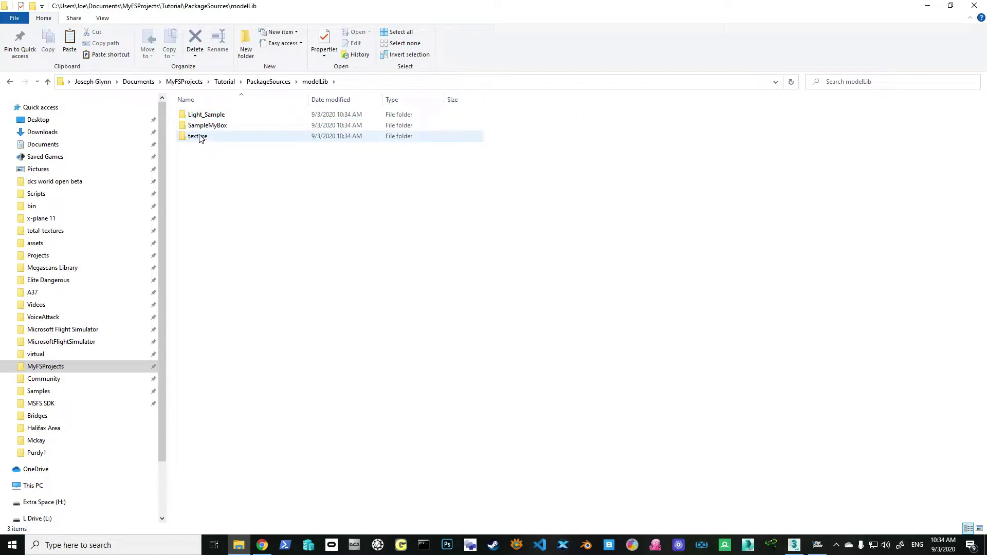
Delete the eight sample texture images and the Light_Sample folder.
double_click(200, 136)
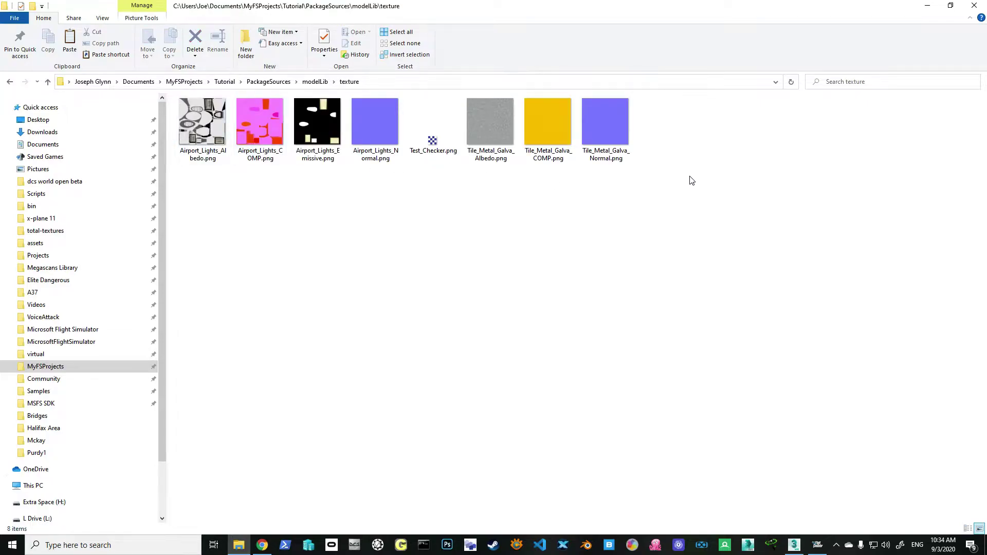
left_click_drag(692, 180, 172, 124)
key("Delete")
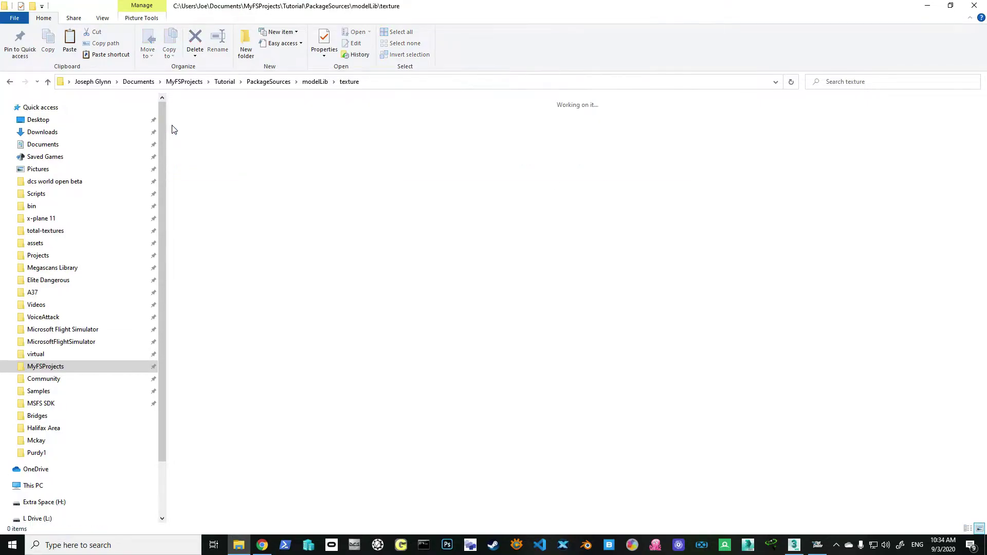
left_click(315, 82)
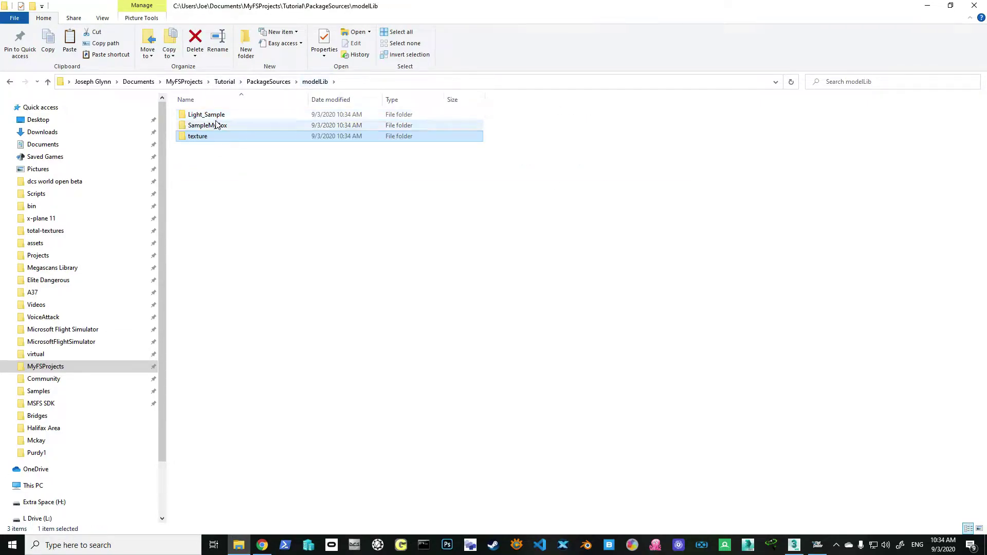
left_click(206, 116)
key("Delete")
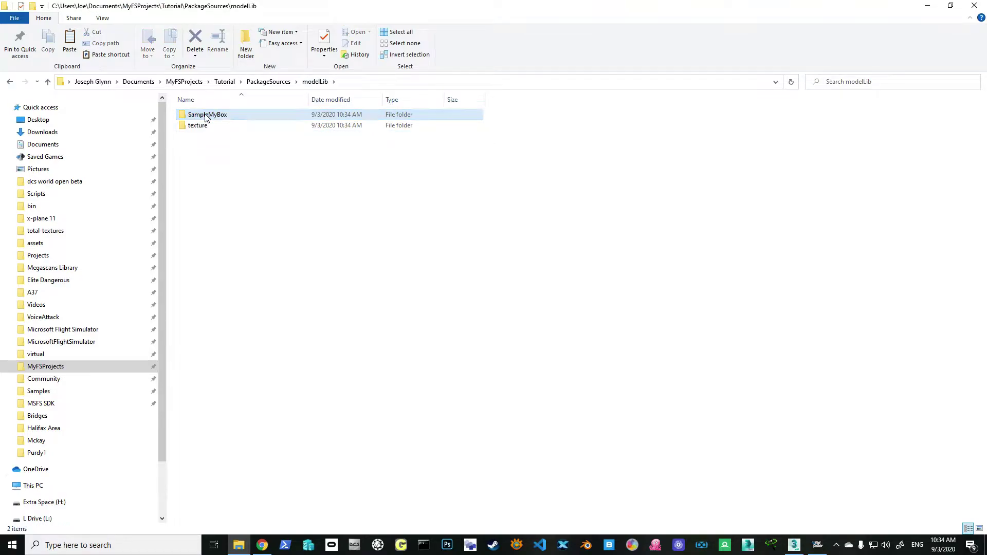
Delete SampleMyBox.gltf and SampleMyBox.bin, and rename SampleMyBox.xml to Govone.xml.
double_click(210, 115)
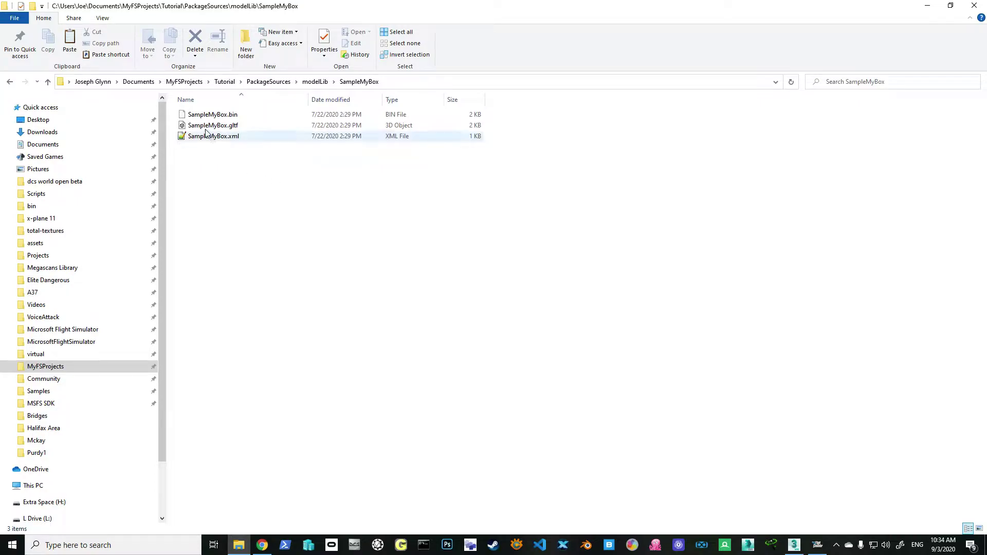
left_click(198, 127)
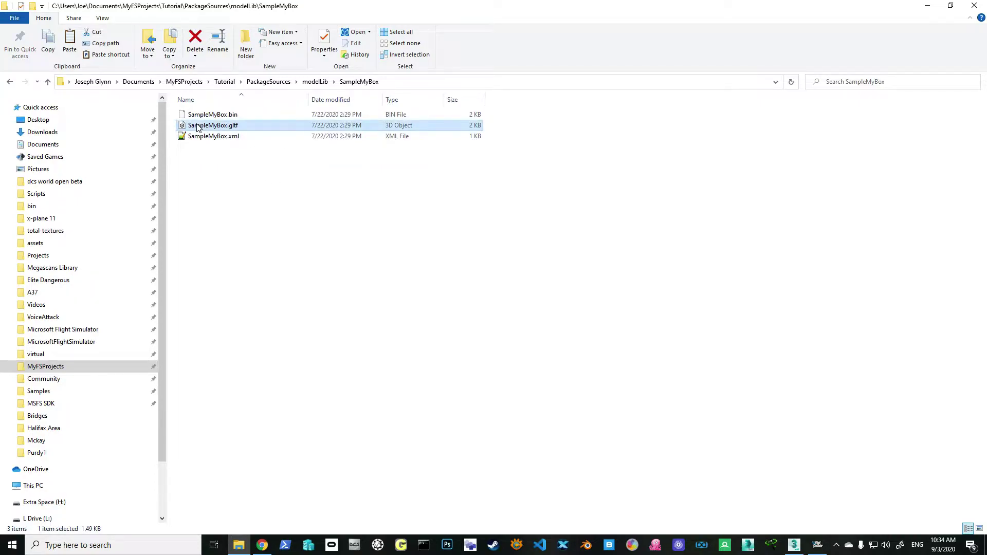
left_click(198, 116, "ctrl")
key("Delete")
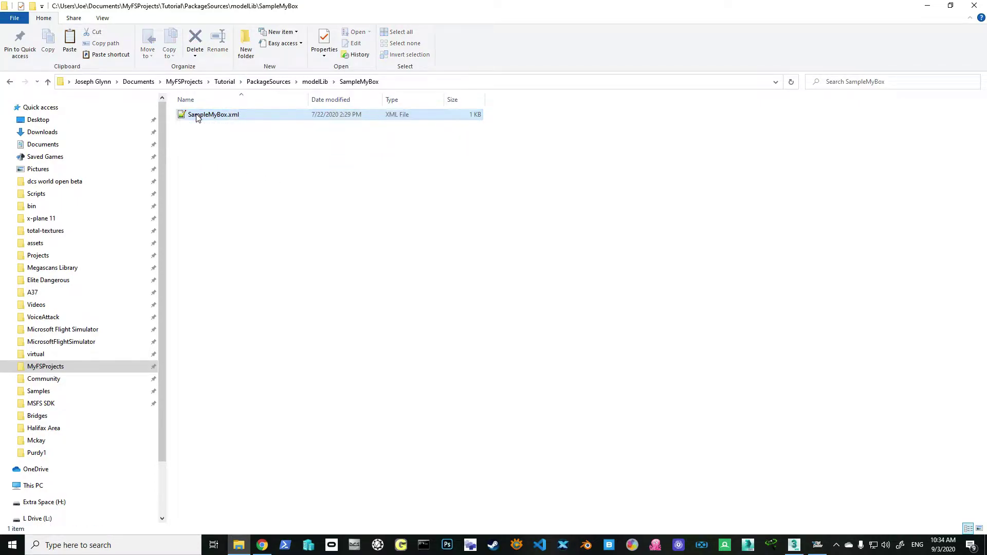
left_click(198, 116)
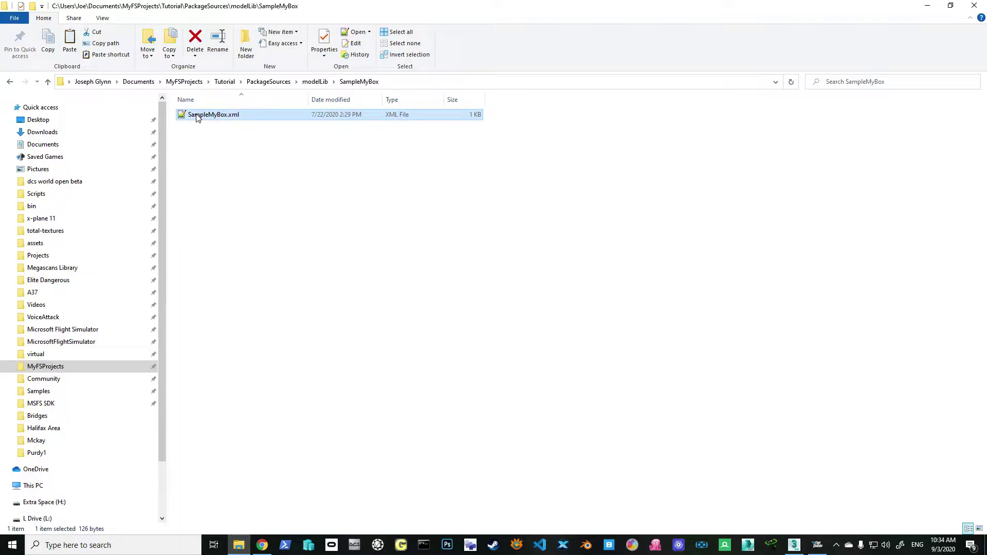
left_click(200, 117)
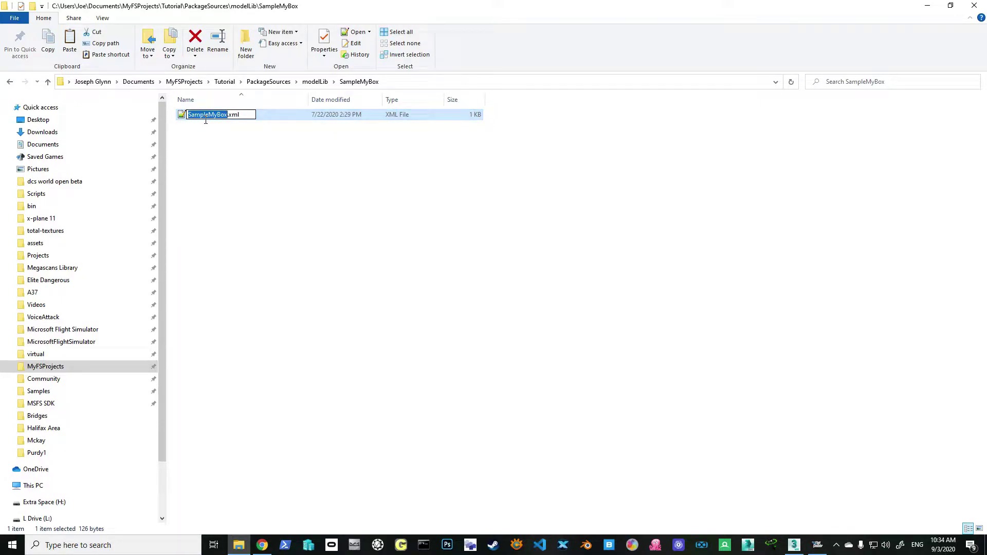
type("Govone")
key("Return")
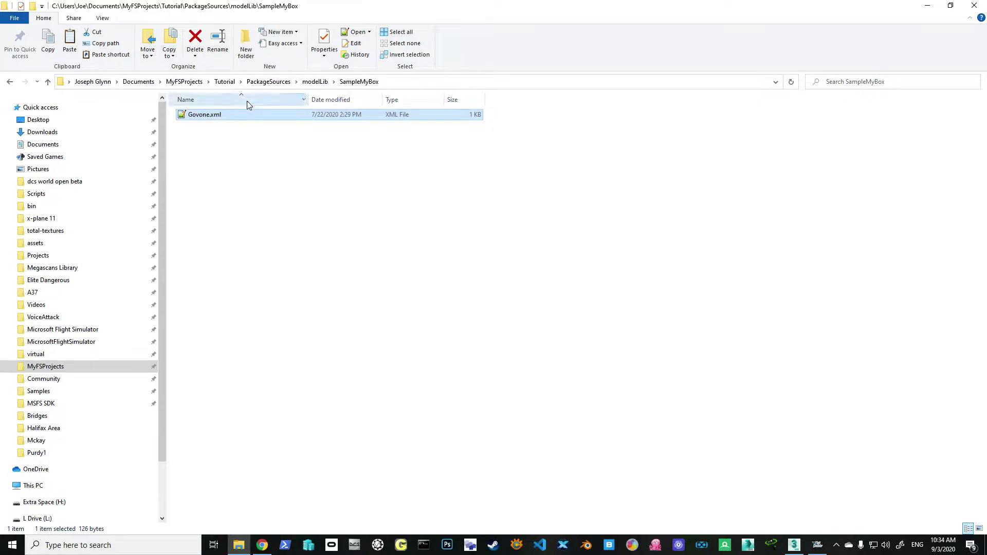
Rename the SampleMyBox folder in modelLib to Govone.
left_click(325, 84)
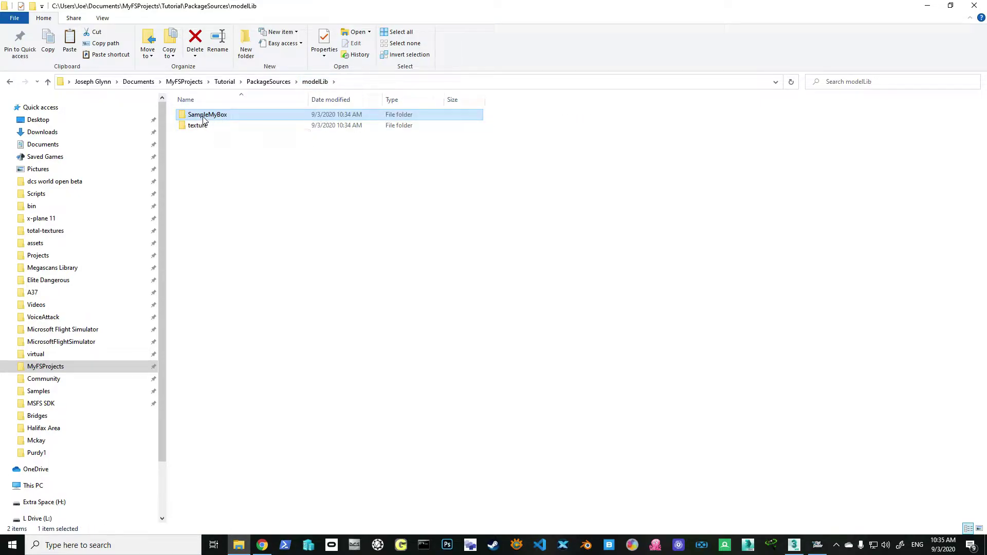
key("F2")
type("Gove")
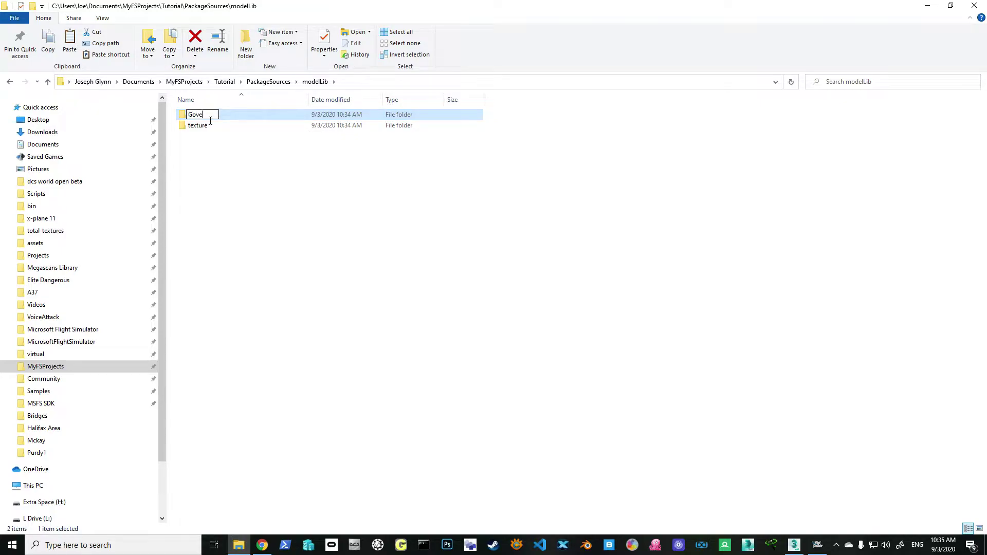
key("BackSpace")
type("o")
key("BackSpace")
type("one")
key("Return")
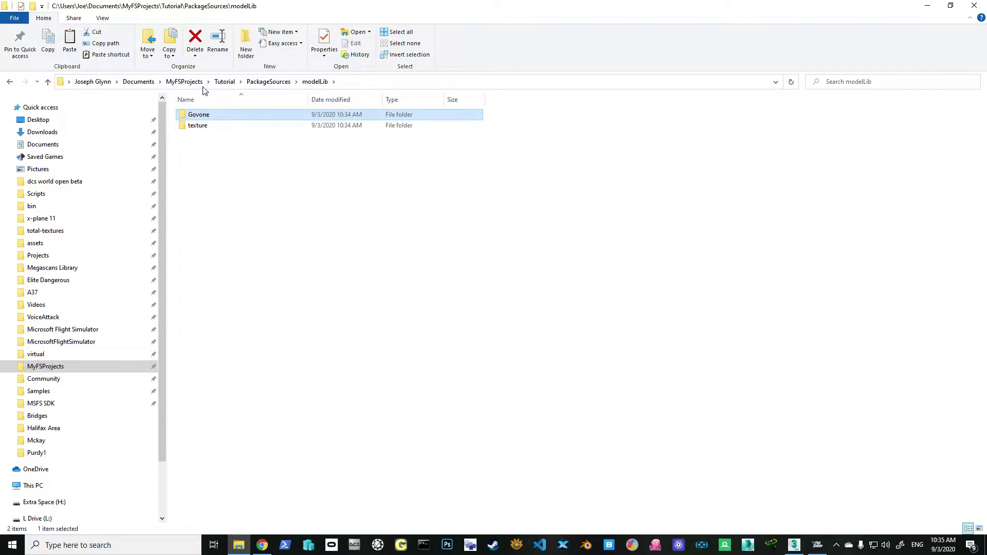
Create a new folder named Govone inside the Govone folder, then open Govone.xml for editing.
double_click(199, 116)
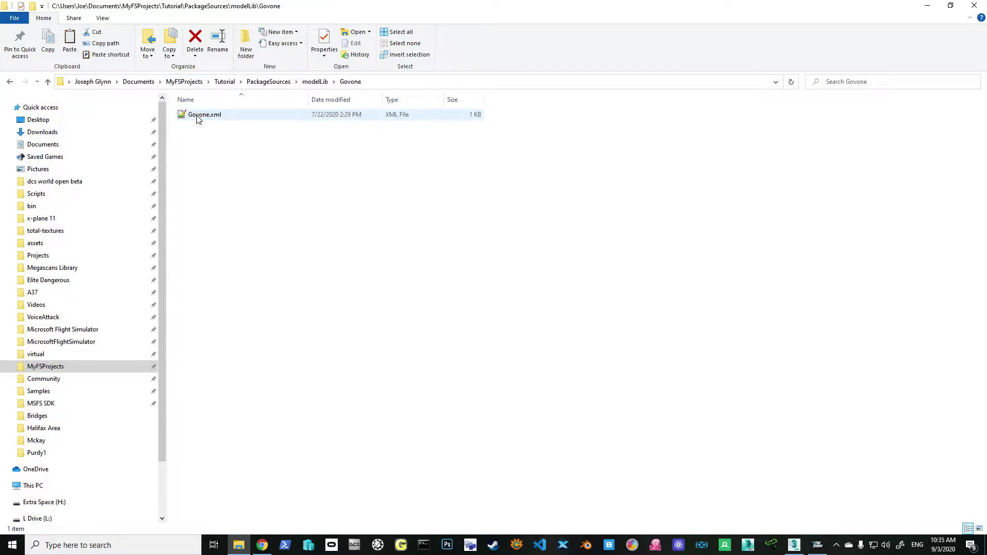
right_click(223, 176)
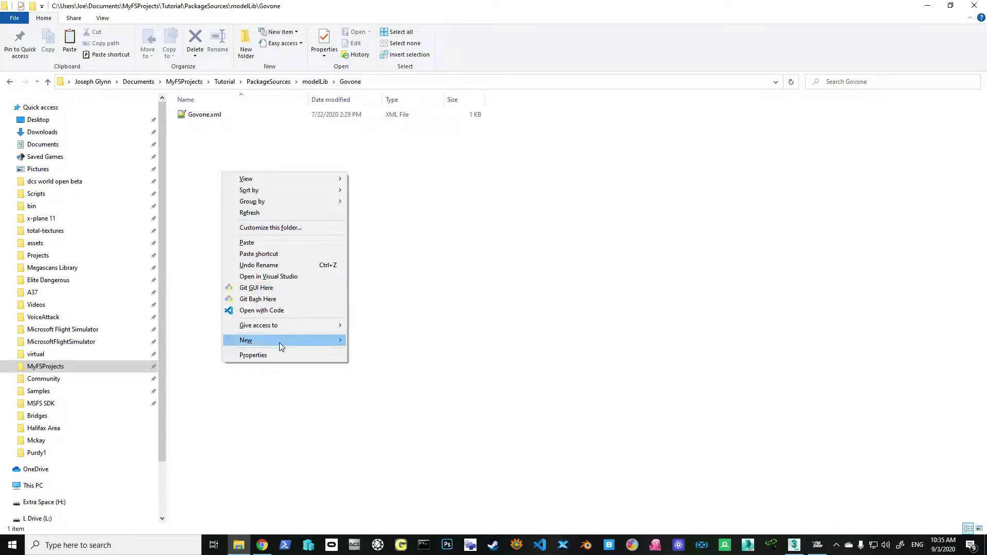
mouse_move(278, 340)
left_click(375, 341)
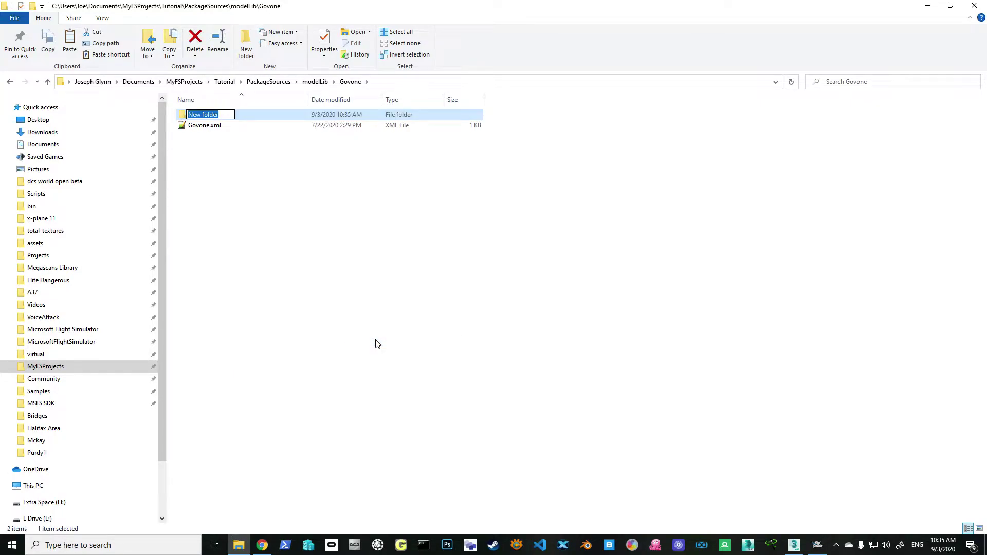
type("Gove")
key("BackSpace")
type("one")
key("BackSpace")
key("BackSpace")
type("ne")
key("Return")
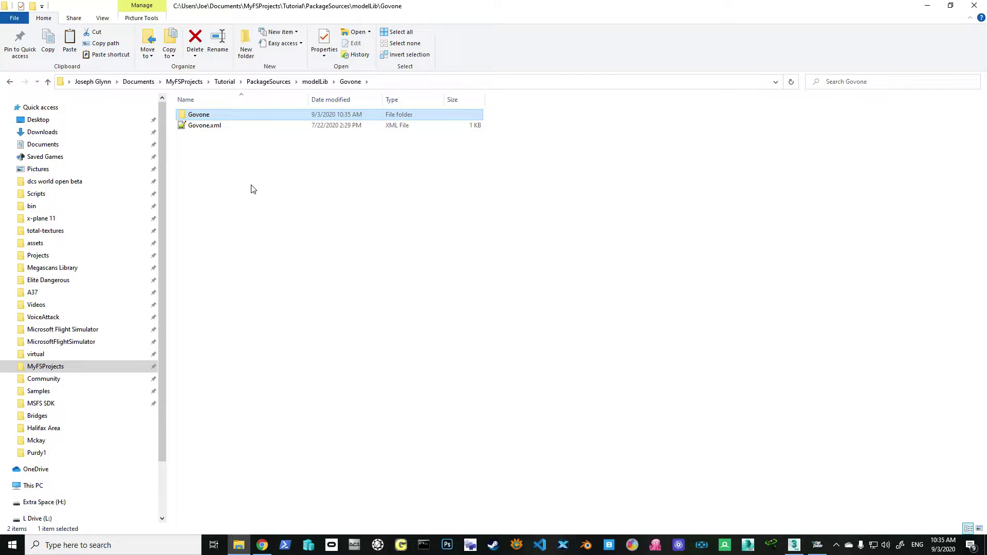
double_click(198, 126)
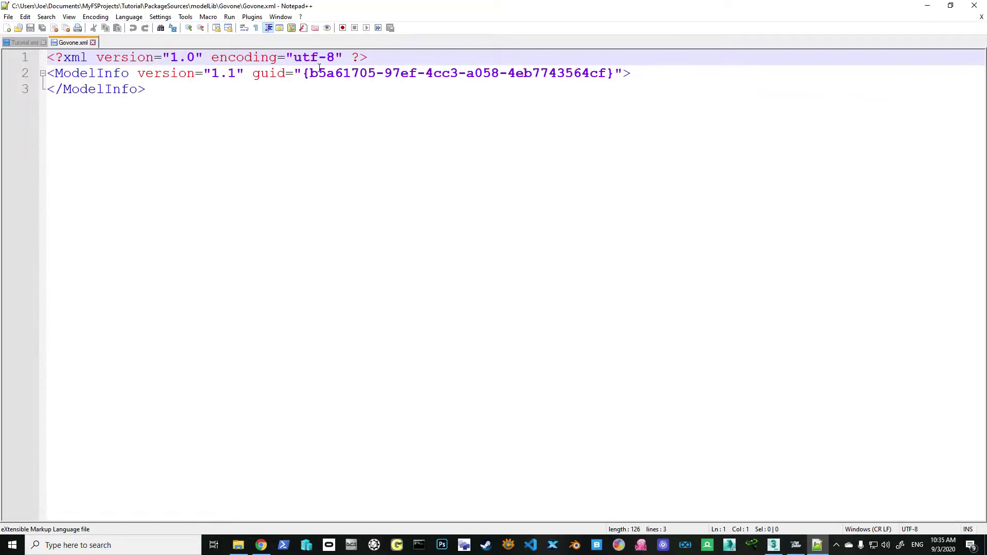
Select and inspect the existing ModelInfo GUID on line 2 of Govone.xml.
left_click_drag(310, 73, 610, 74)
left_click(439, 113)
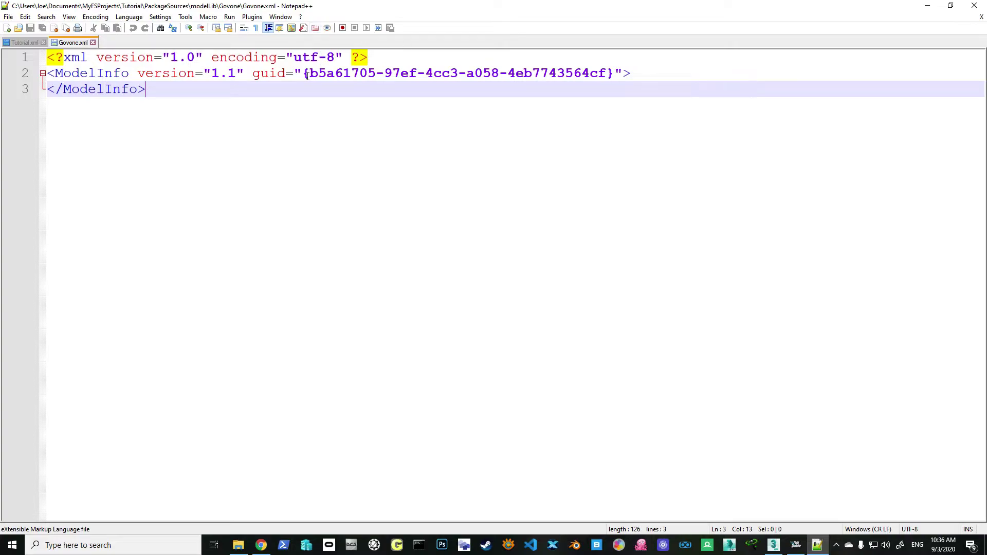
left_click_drag(312, 76, 612, 82)
left_click(526, 127)
left_click(261, 544)
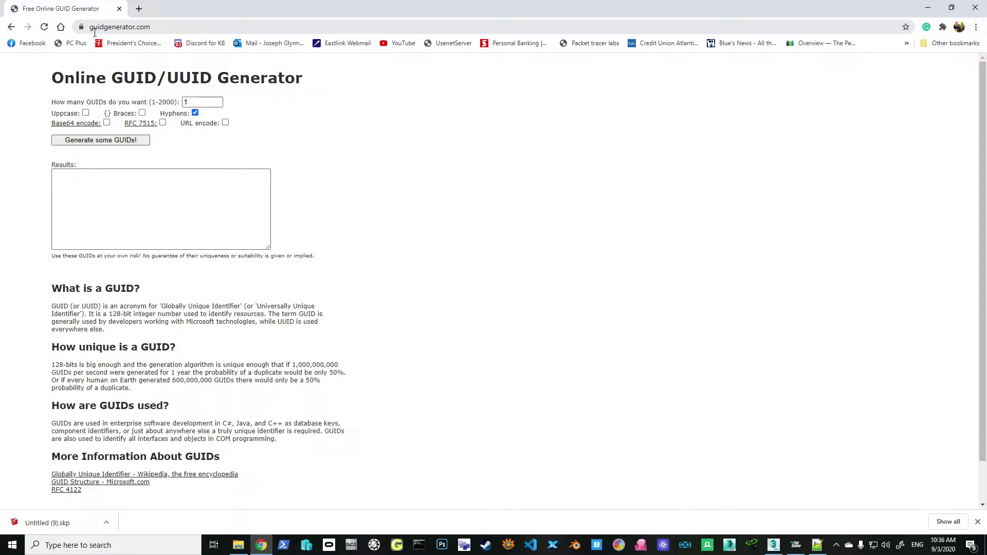
Generate a fresh GUID with 'Generate some GUIDs!', copy it, and close Chrome.
left_click(117, 145)
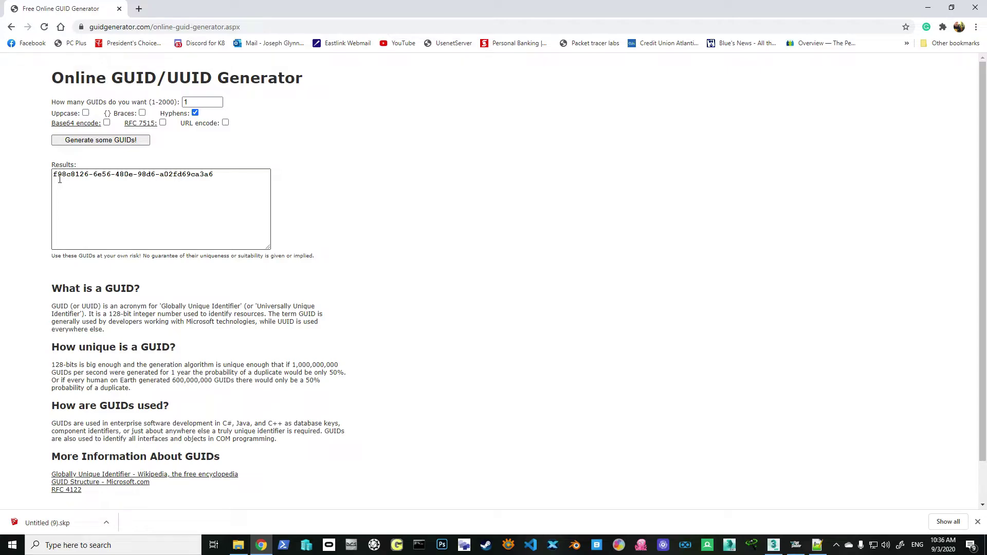
left_click_drag(60, 179, 227, 178)
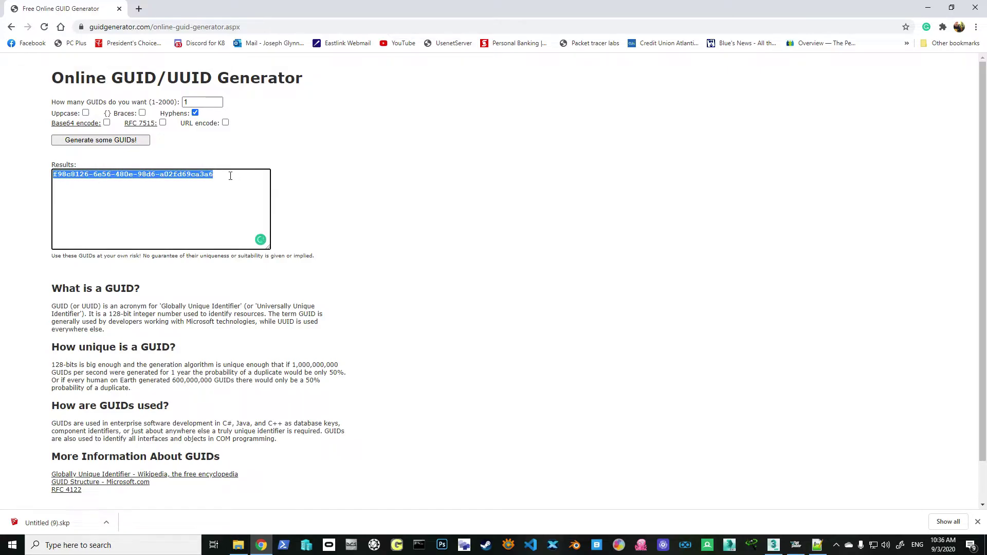
right_click(194, 179)
left_click(220, 210)
left_click(977, 7)
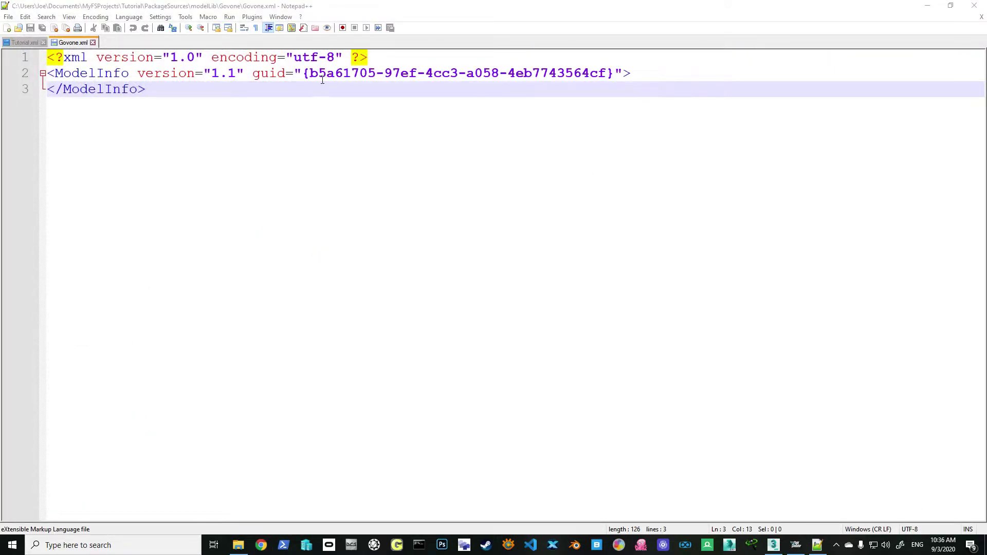
Paste the new GUID over the old ModelInfo guid in Govone.xml, save it, and close Notepad++.
left_click_drag(310, 76, 610, 75)
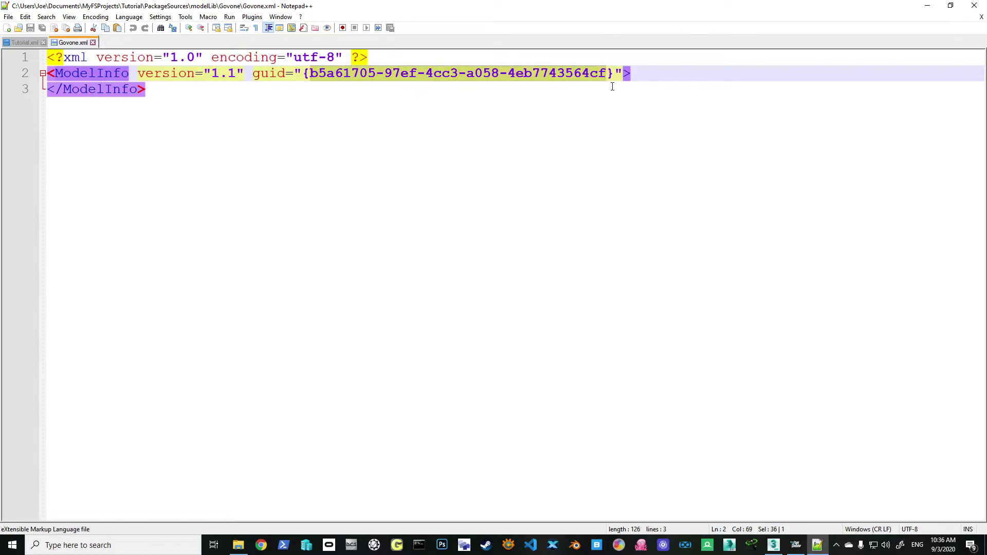
key("ctrl+v")
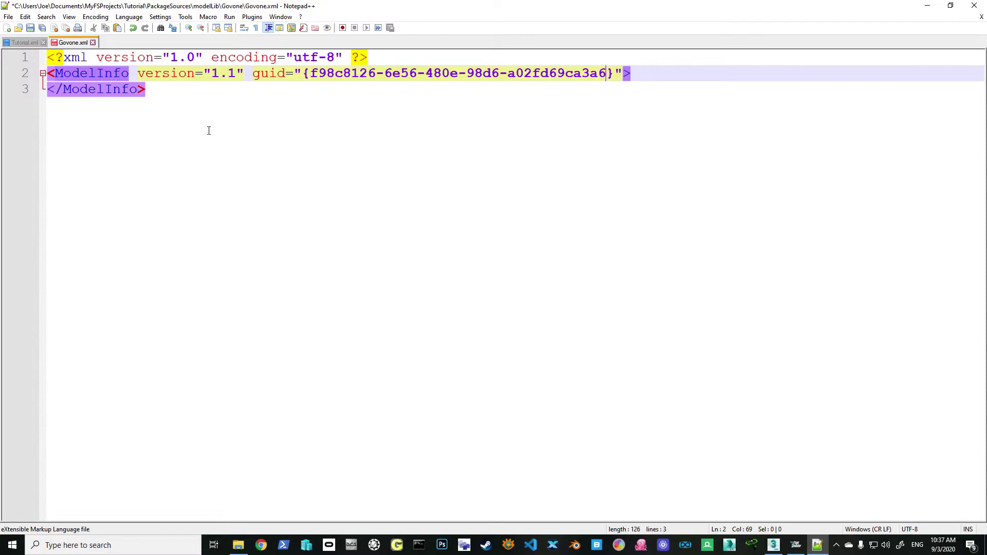
key("ctrl+s")
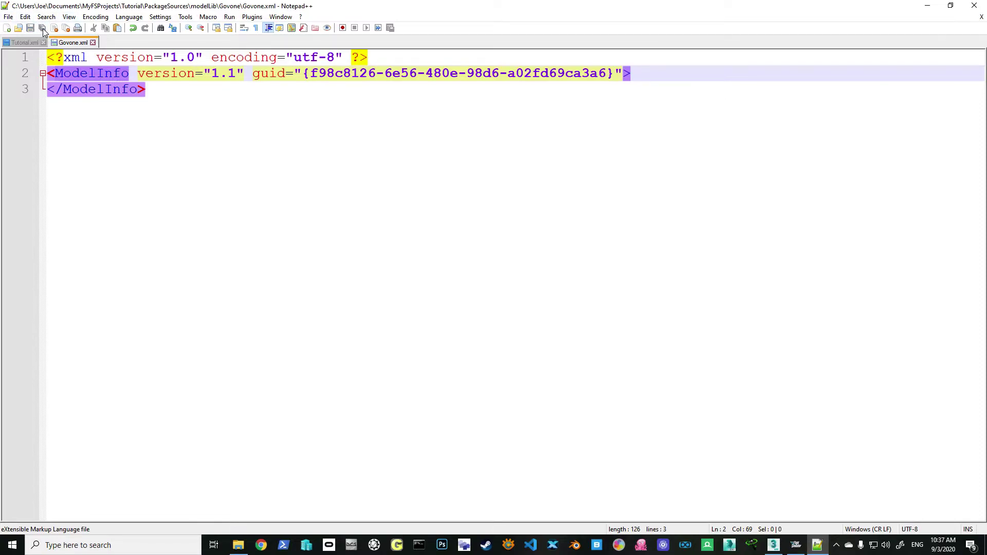
left_click(974, 5)
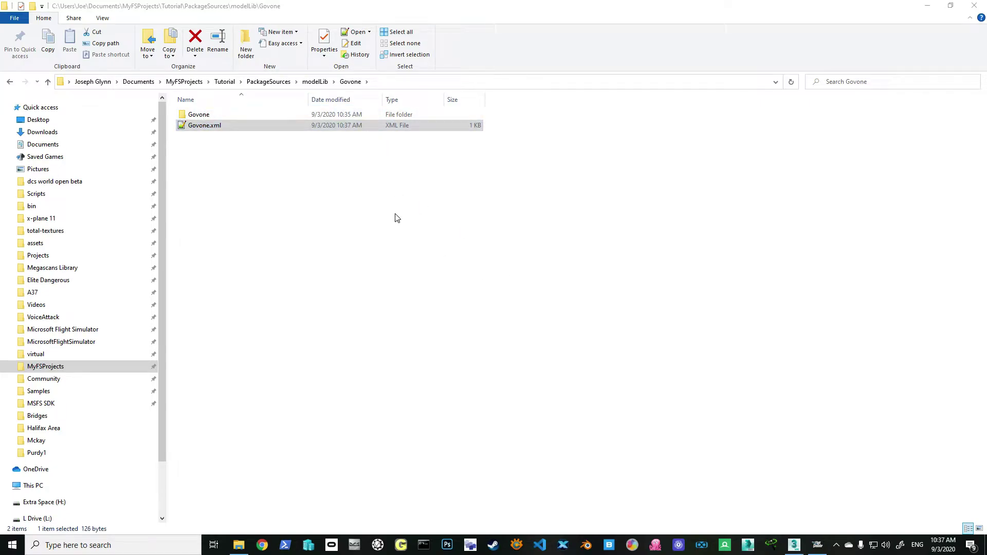
left_click(197, 127)
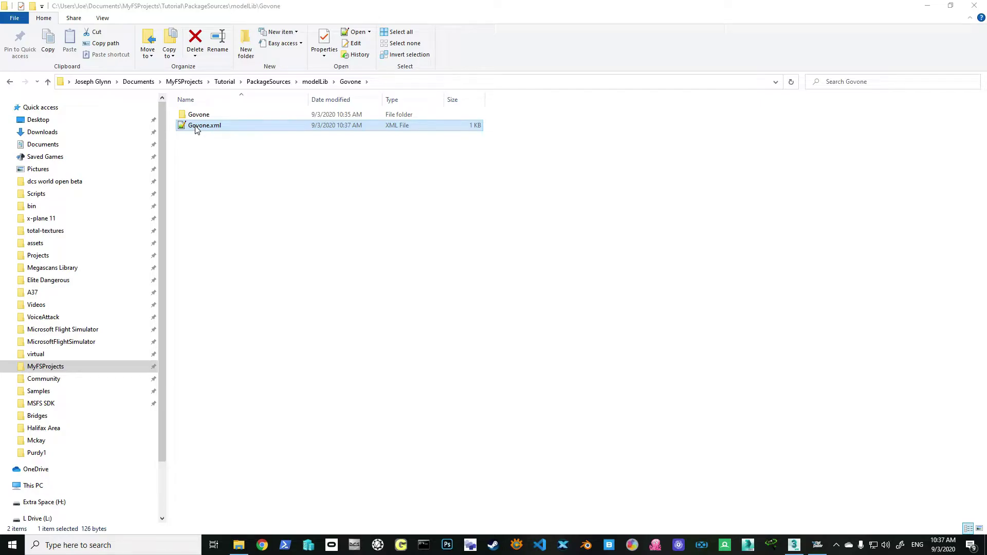
Browse the Babylon exporter's model path to MyFSProjects\Tutorial\PackageSources\modelLib\Govone.
left_click(794, 546)
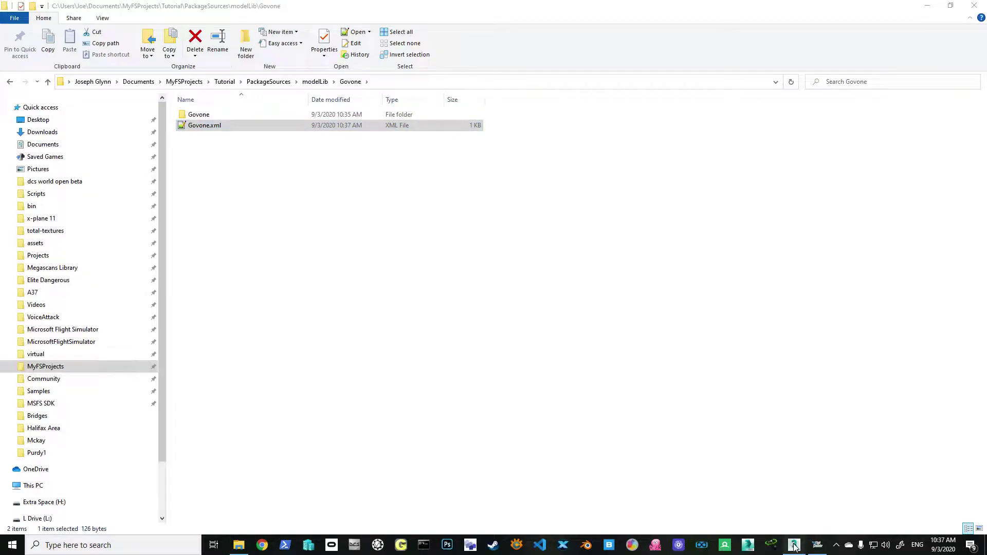
left_click_drag(536, 242, 507, 257)
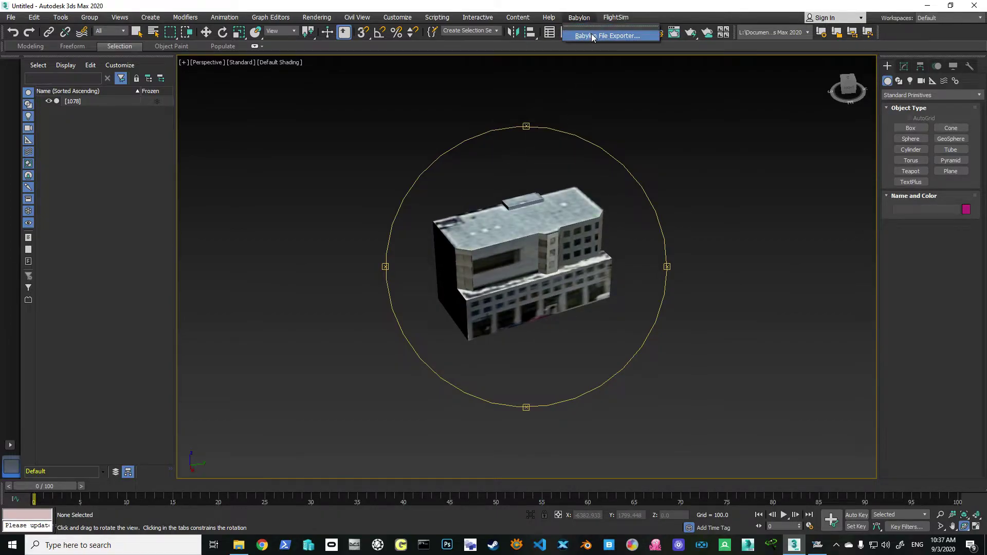
left_click(591, 32)
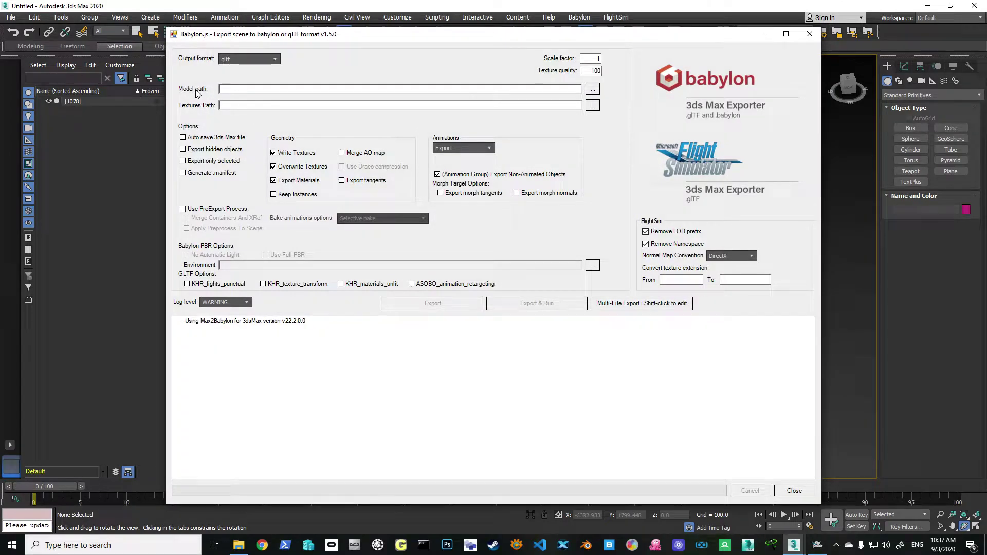
left_click(593, 89)
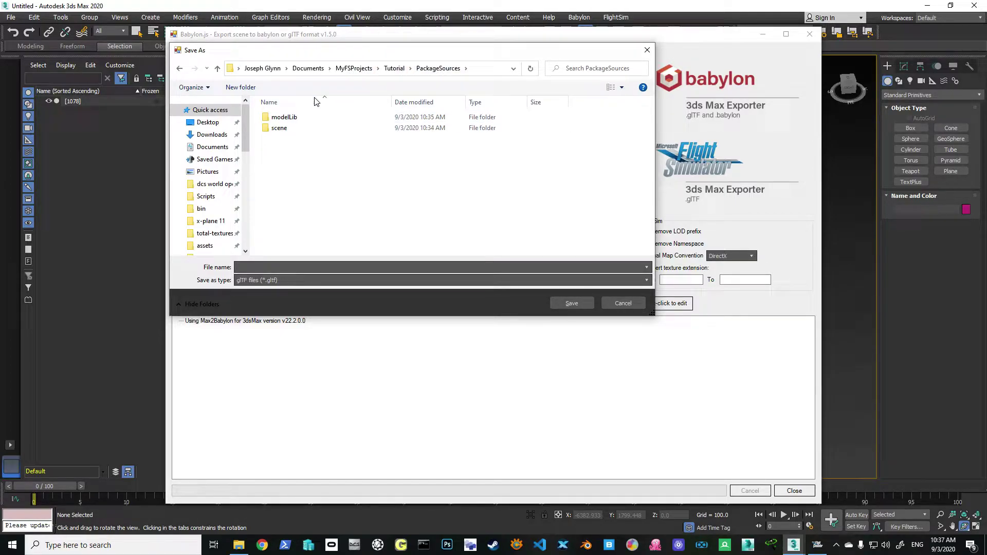
left_click(354, 68)
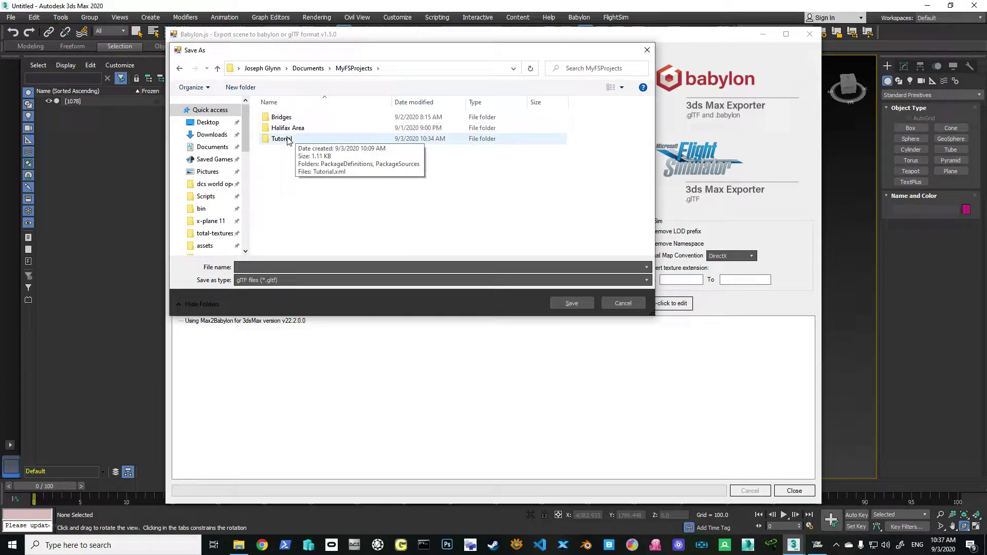
double_click(287, 139)
double_click(297, 129)
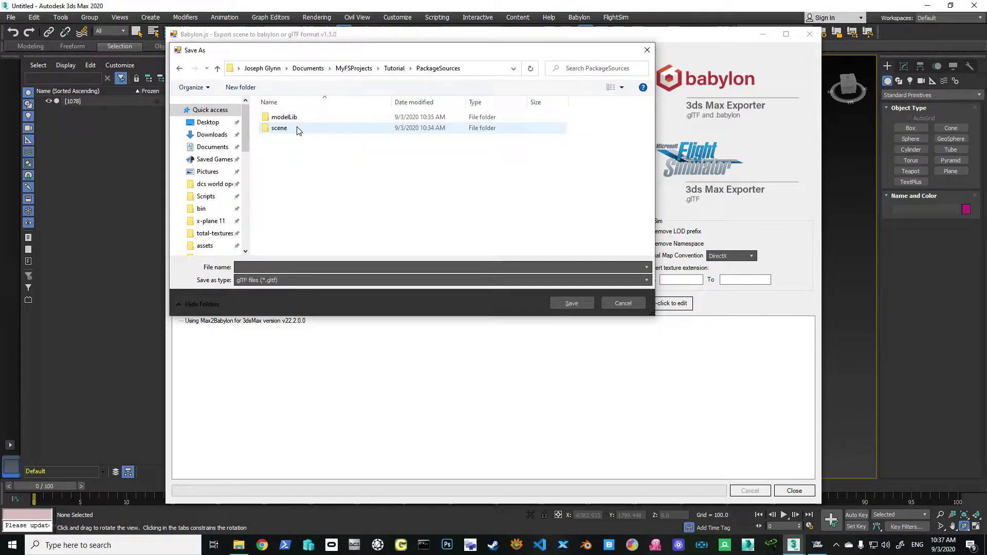
double_click(283, 118)
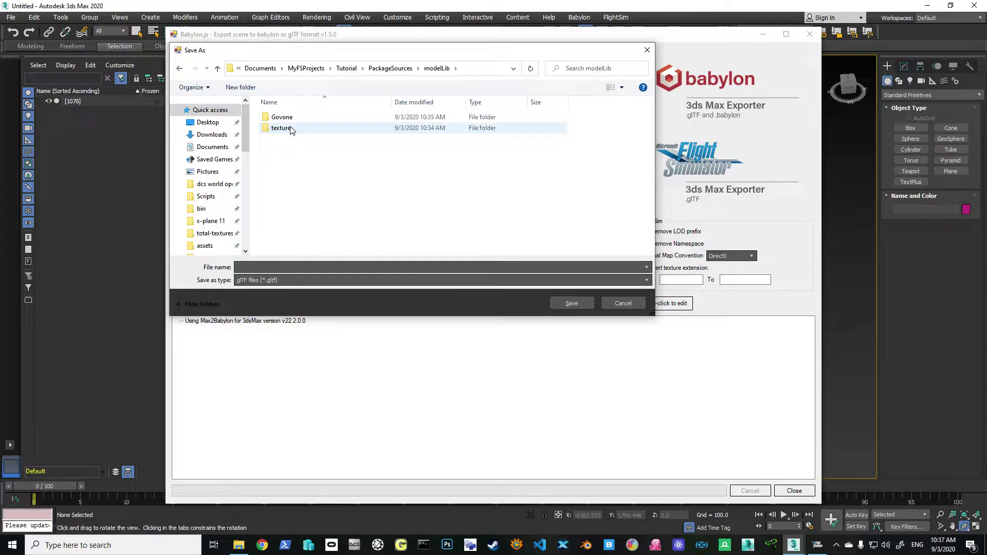
double_click(282, 117)
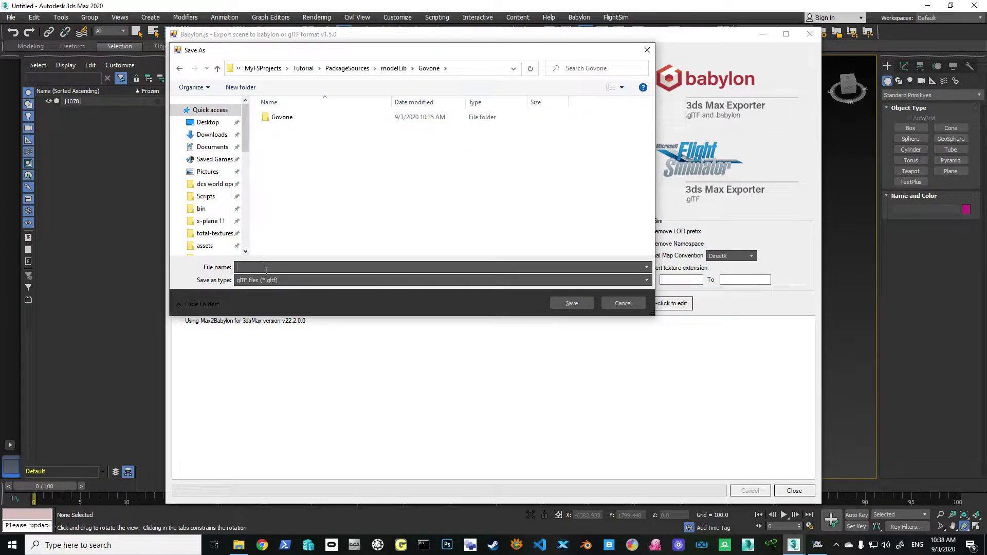
Name the exported model file Govone.gltf in the Govone folder.
type("Govone")
key("Return")
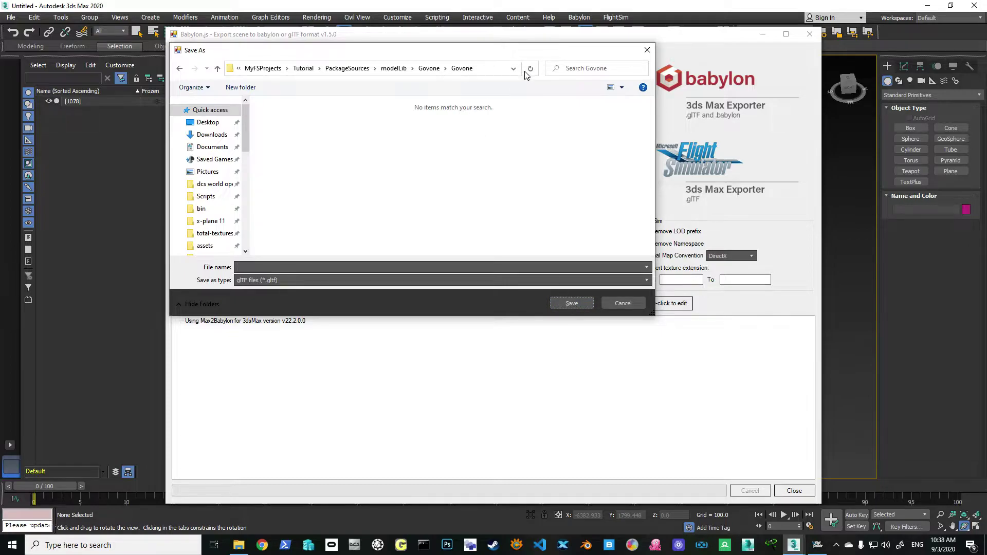
left_click(218, 70)
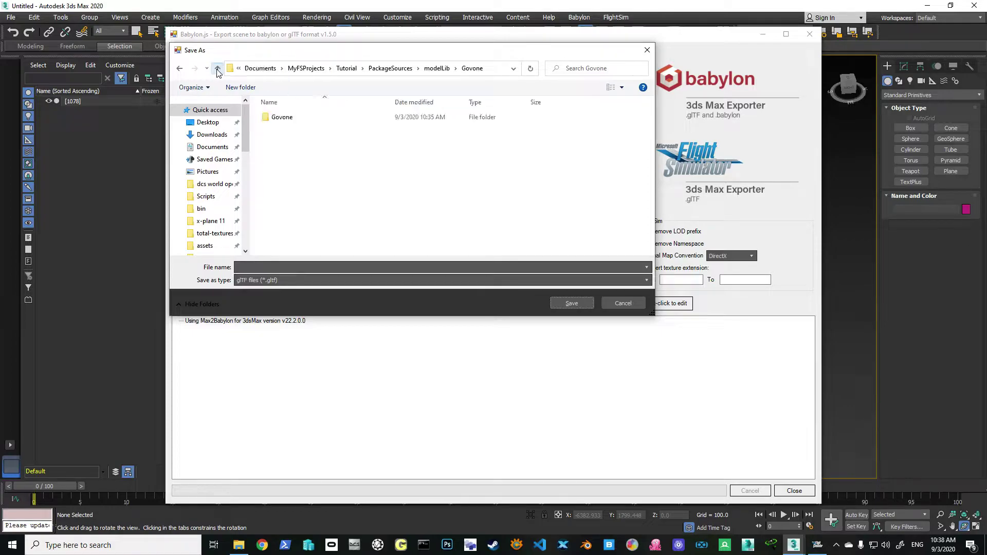
left_click(263, 269)
type("Gov")
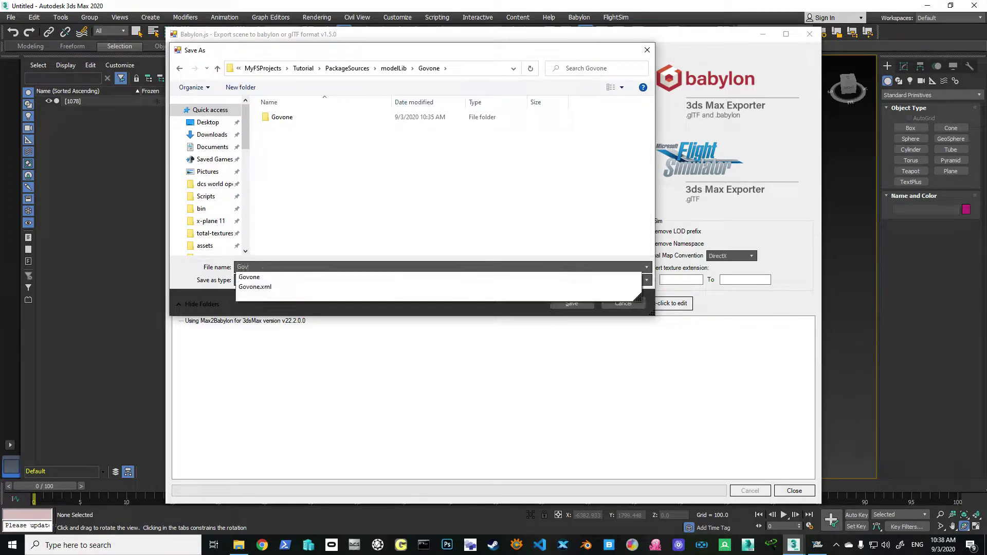
type("one.gltf")
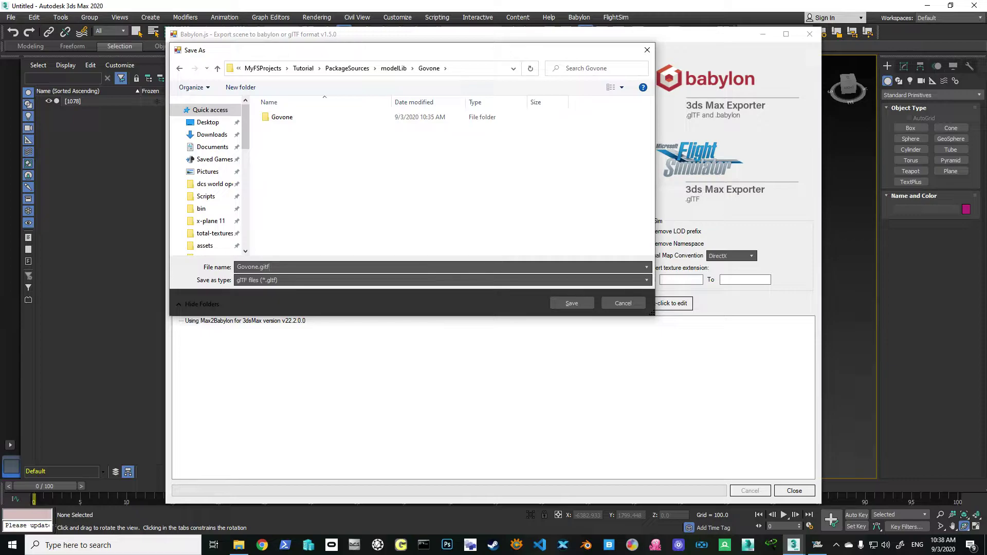
key("Return")
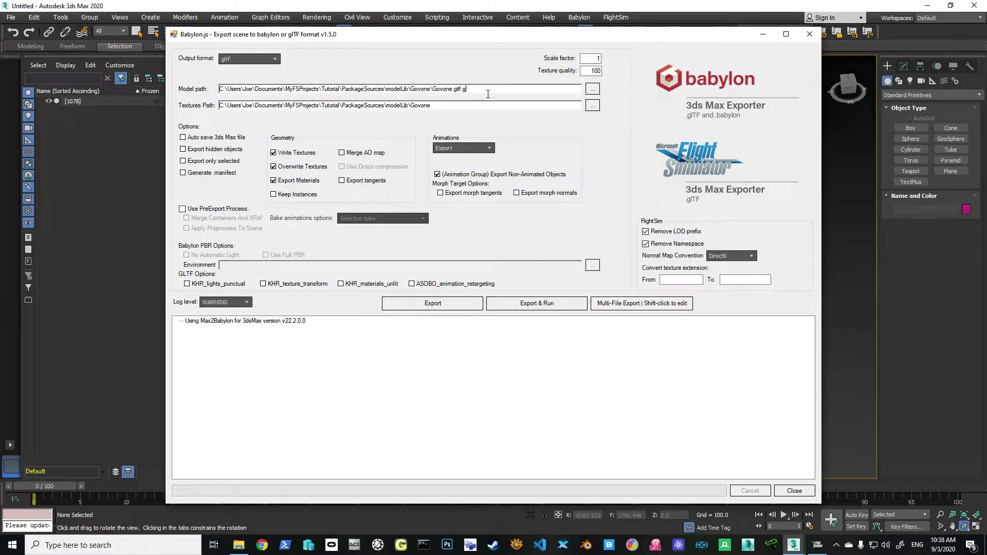
Remove the duplicated extension from Model path and make Textures Path end in modelLib\Govone.
key("BackSpace")
key("BackSpace")
type("Govone\\Govone")
key("BackSpace")
key("BackSpace")
key("BackSpace")
key("BackSpace")
key("BackSpace")
key("BackSpace")
left_click(241, 546)
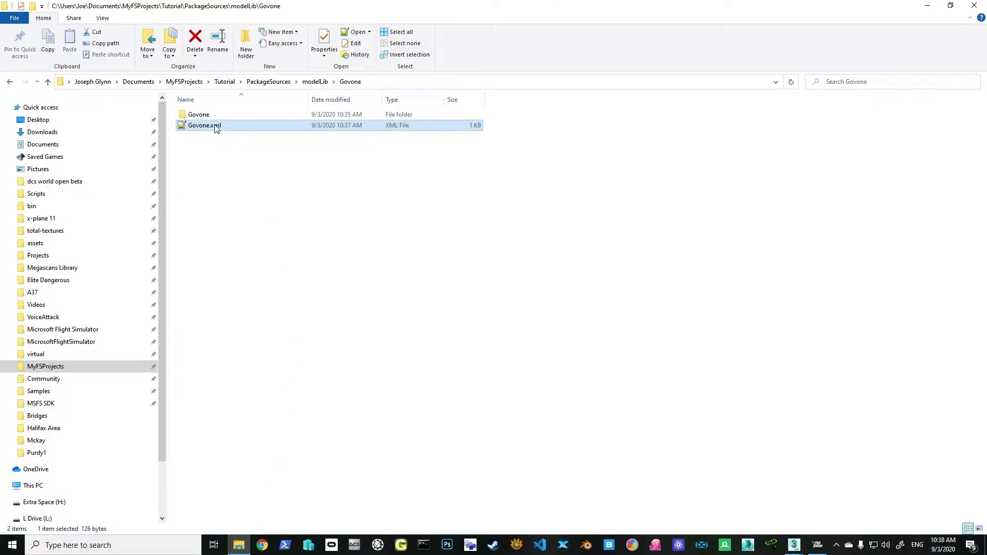
Check that the texture folder under modelLib is still empty, then return to the 3ds Max exporter.
left_click(314, 83)
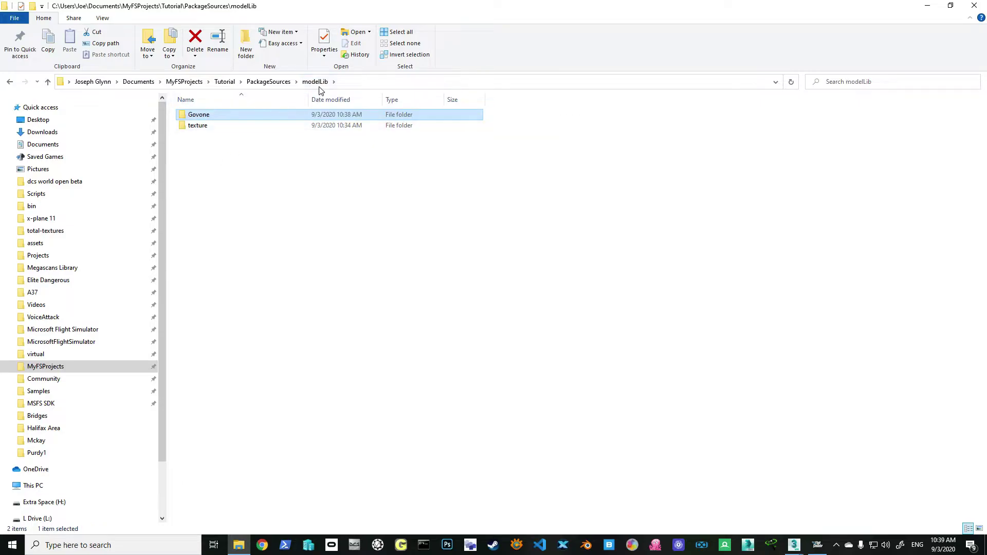
left_click(201, 126)
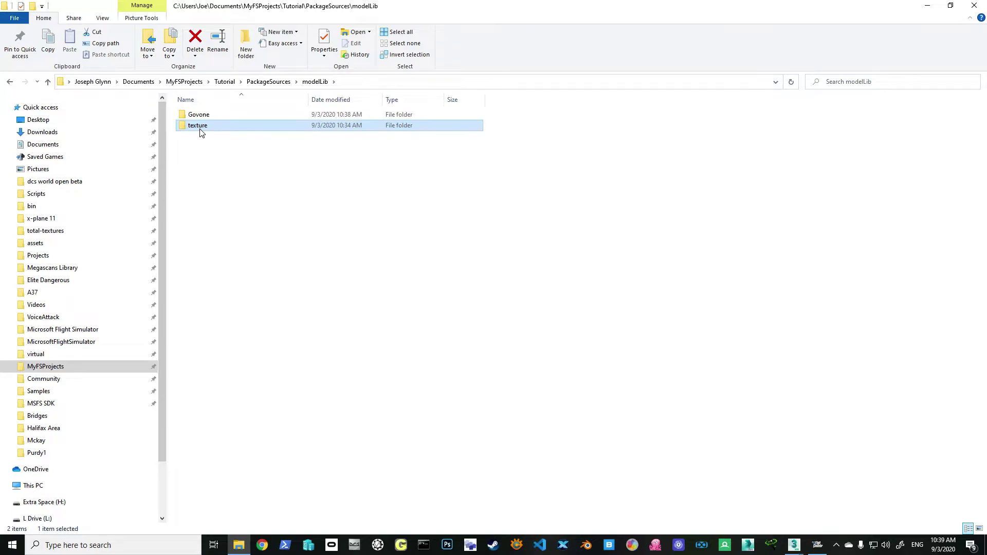
double_click(200, 128)
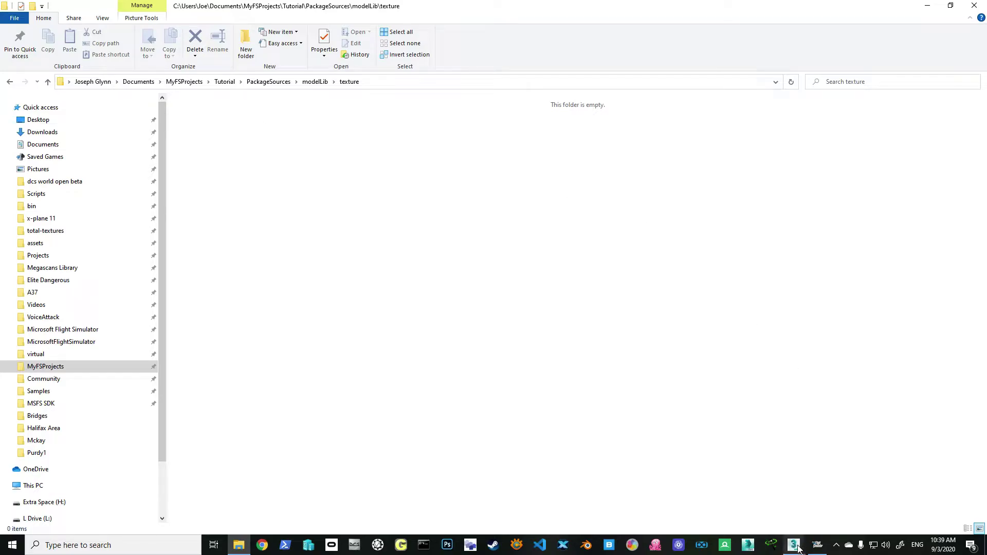
mouse_move(799, 549)
left_click(849, 493)
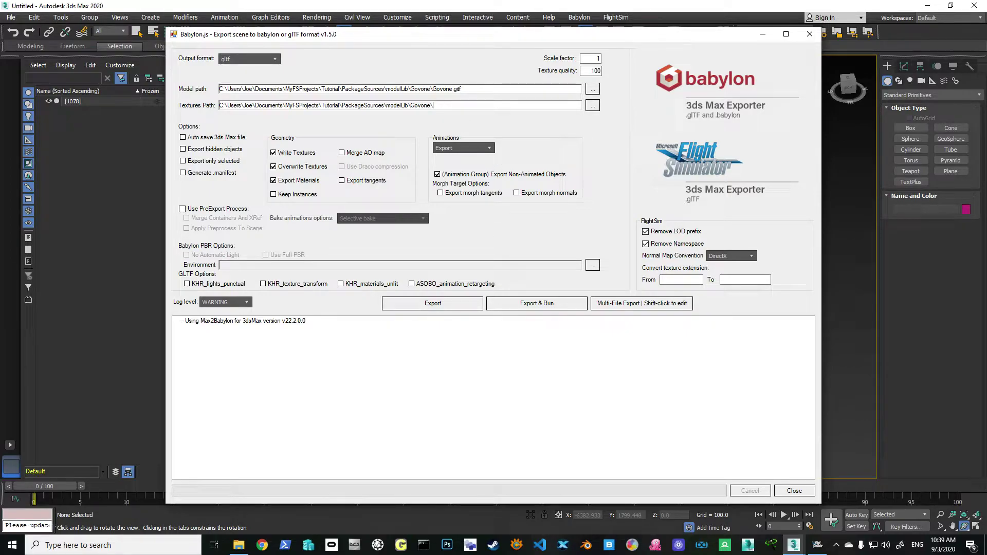
Set Textures Path to modelLib\Govone\Govone, enable Auto save 3ds Max file, and start the export.
type("Govone")
left_click(239, 546)
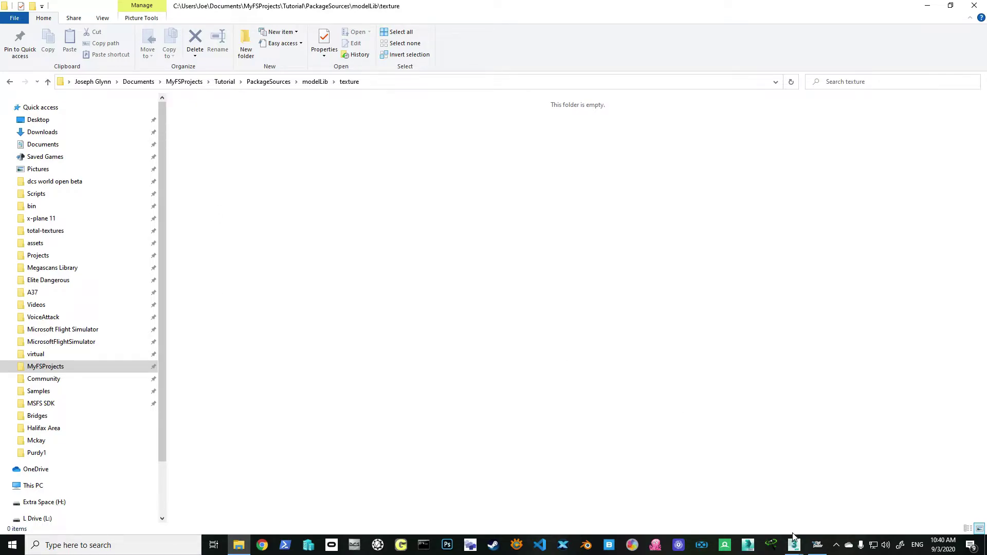
mouse_move(794, 541)
left_click(823, 520)
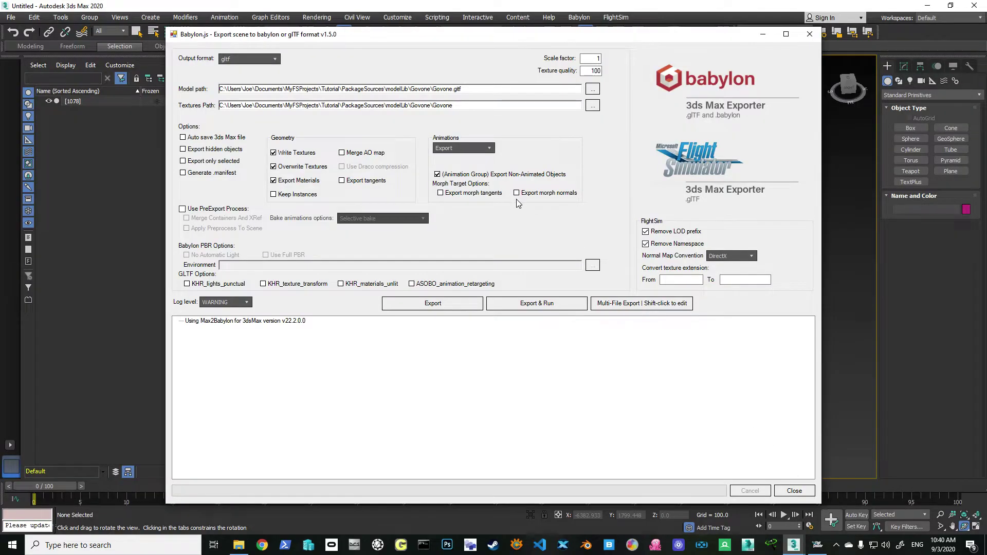
left_click(229, 138)
left_click(414, 307)
left_click(492, 309)
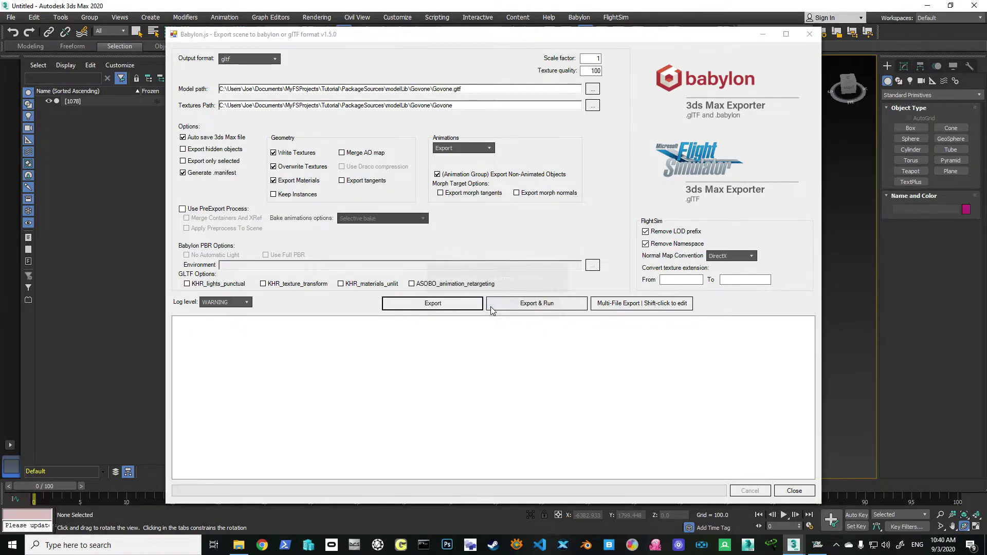
Save the scene as Govone.max in MyFSProjects\Tutorial\PackageSources\modelLib\Govone.
left_click(31, 80)
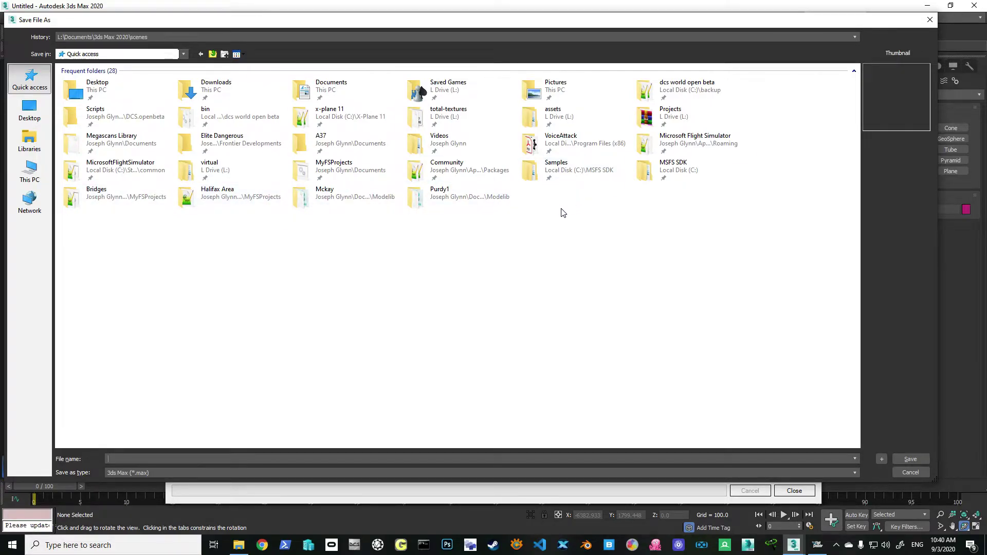
double_click(353, 169)
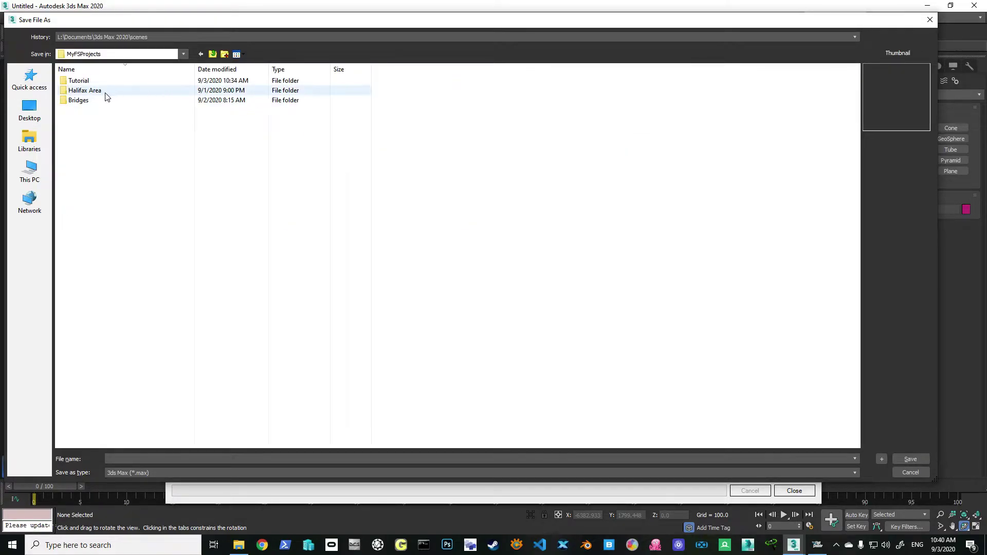
double_click(77, 81)
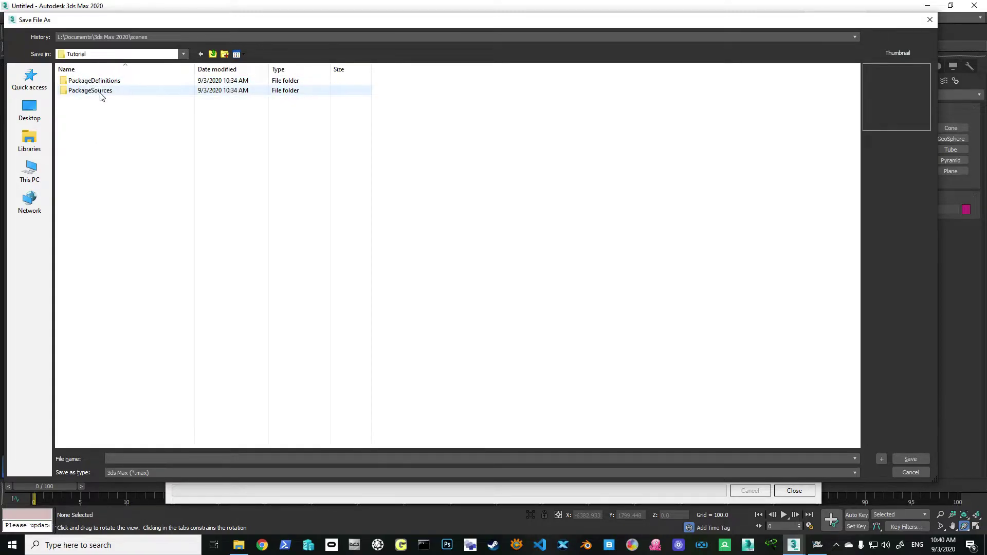
double_click(93, 91)
double_click(92, 81)
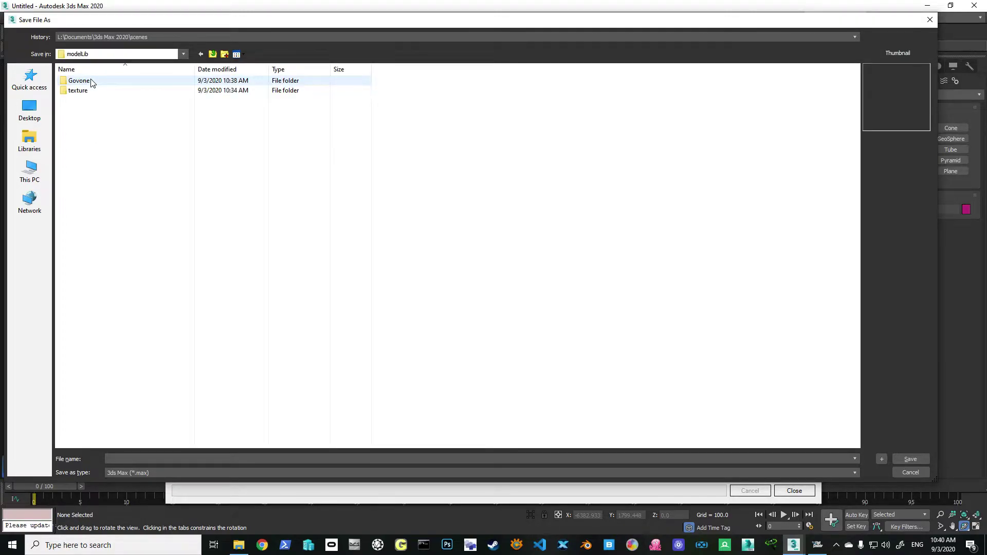
double_click(84, 81)
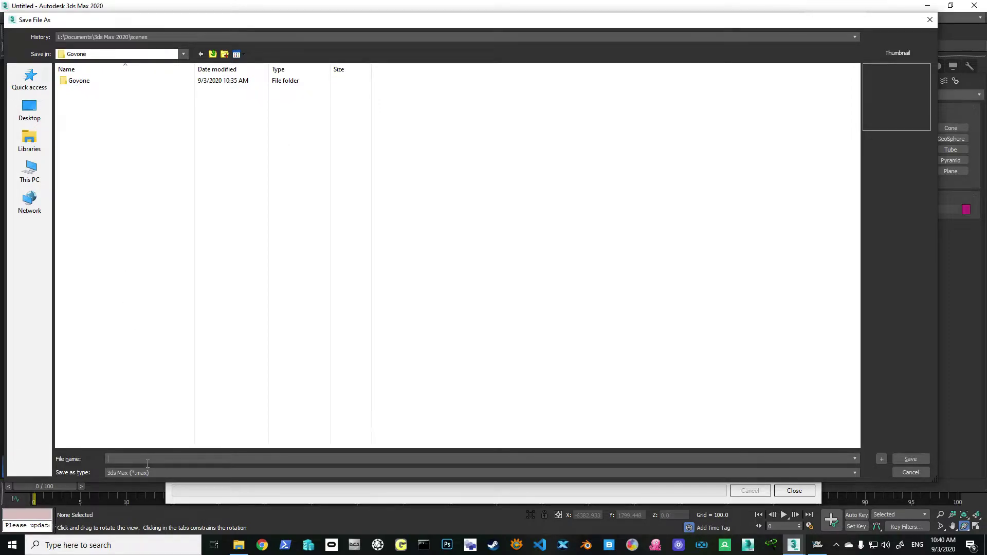
type("Gove")
type("ne.max")
key("Return")
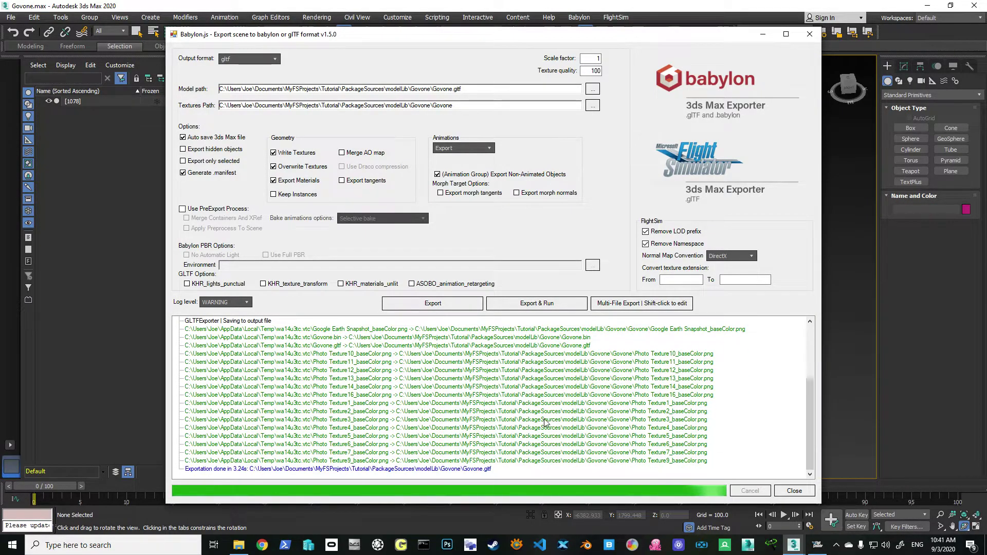
Close the Babylon exporter once the glTF export has finished.
scroll(549, 416, "up", 4)
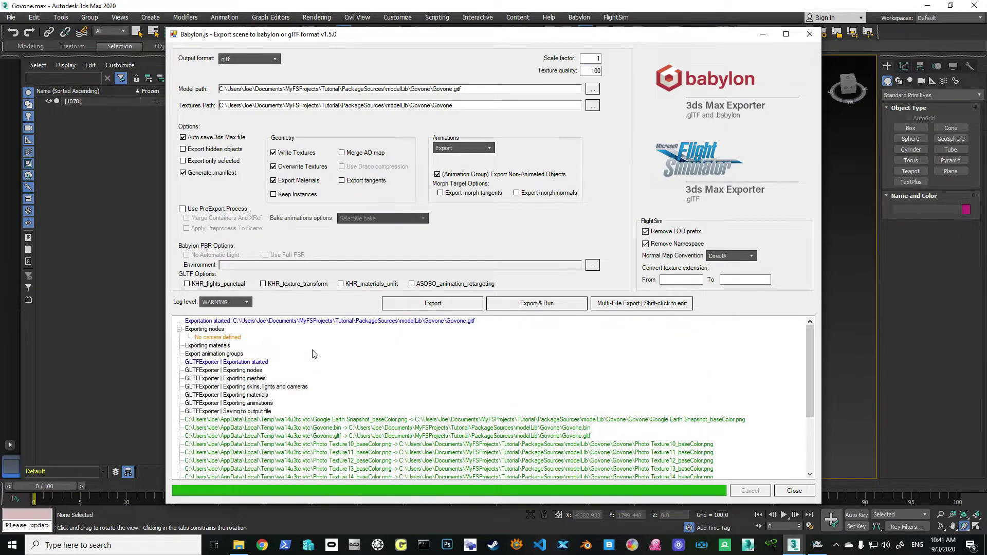
left_click(794, 491)
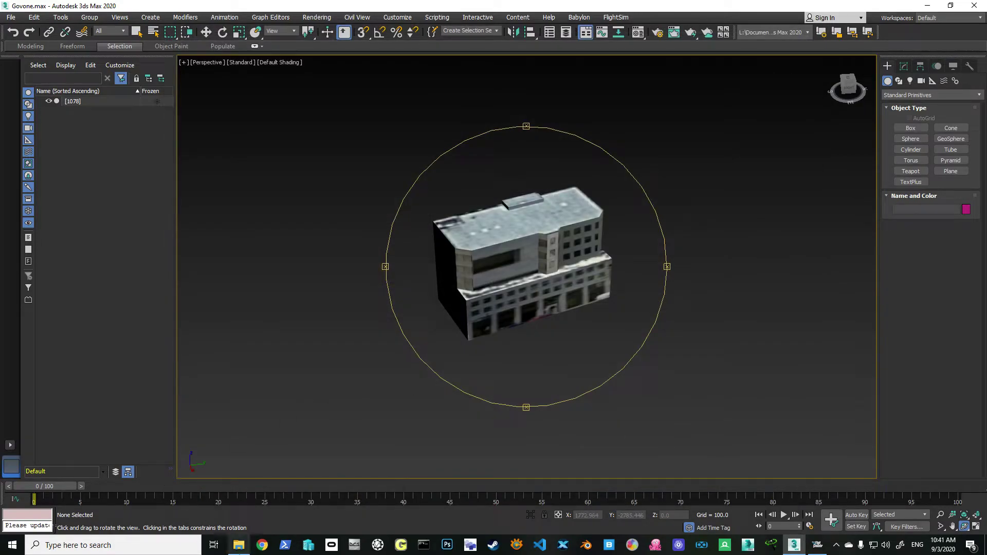
left_click(238, 546)
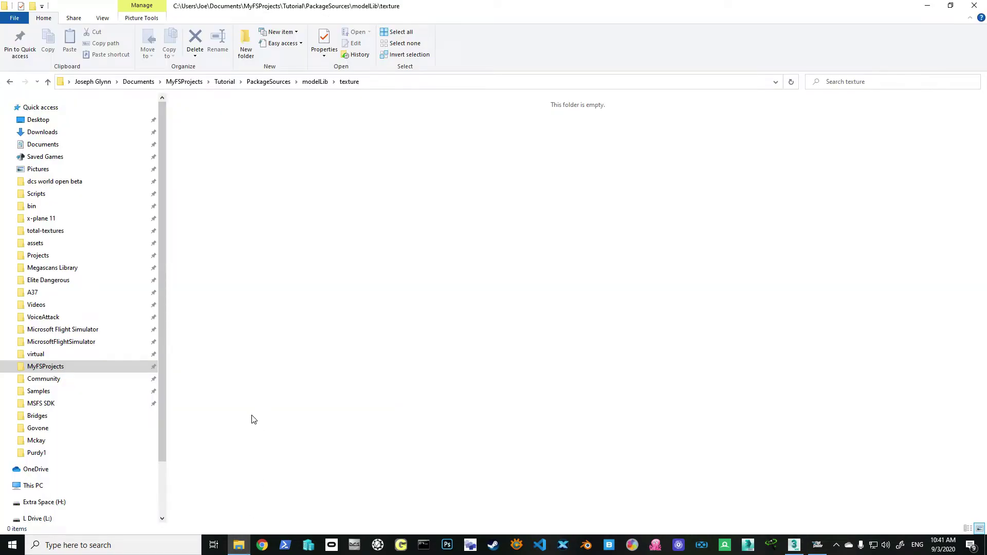
Verify the exported files in modelLib\Govone and the 15 PNG textures in texture\Govone.
left_click(308, 86)
double_click(208, 114)
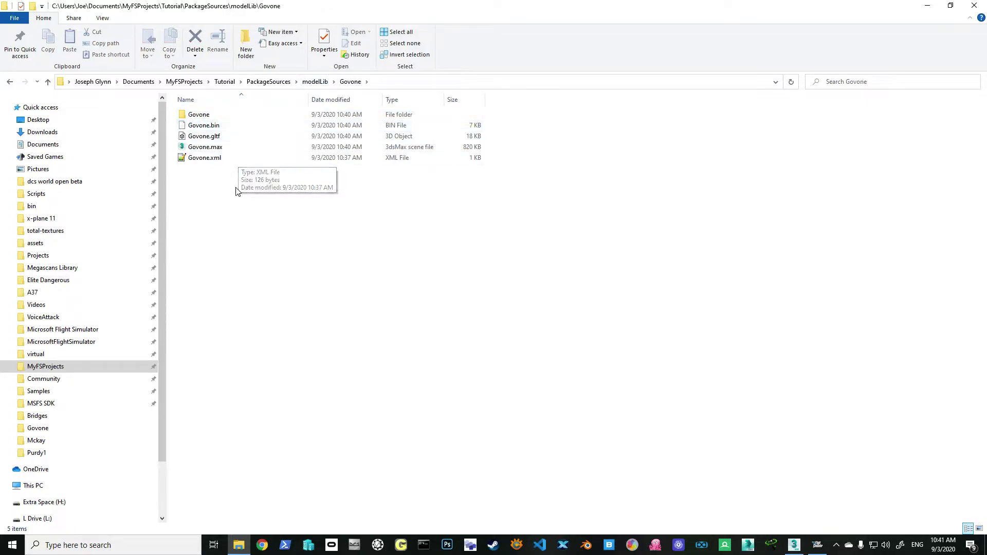
double_click(200, 114)
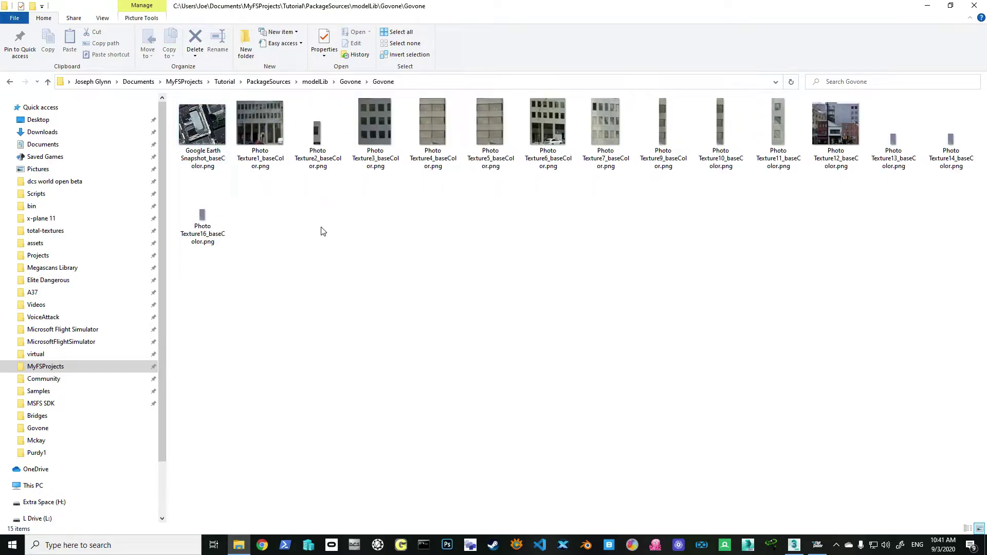
left_click(351, 82)
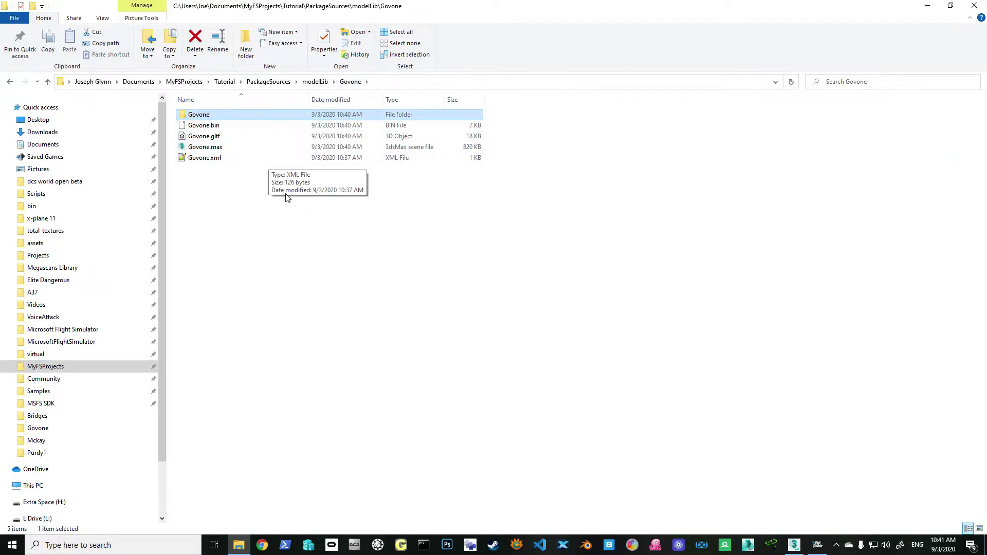
left_click(315, 82)
double_click(204, 127)
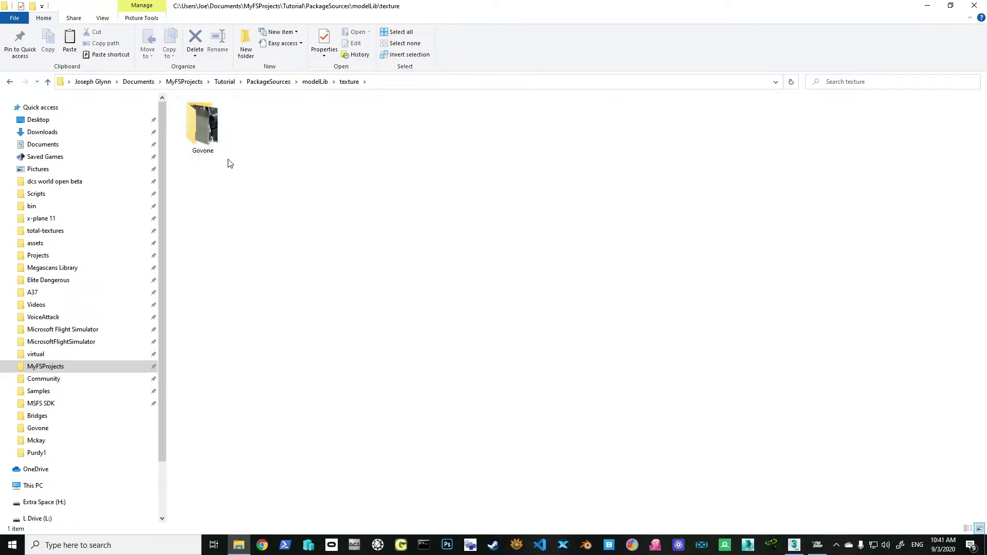
double_click(204, 131)
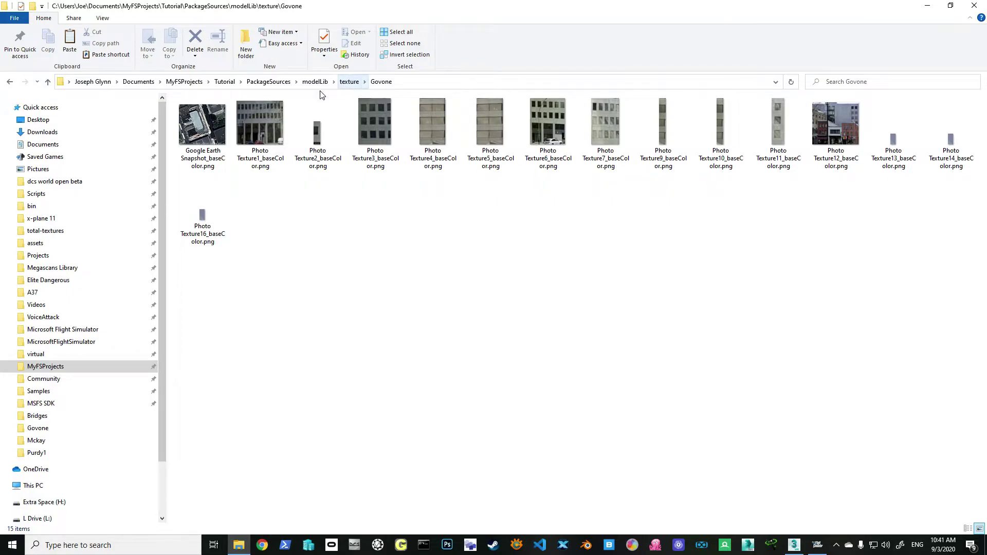
left_click(351, 83)
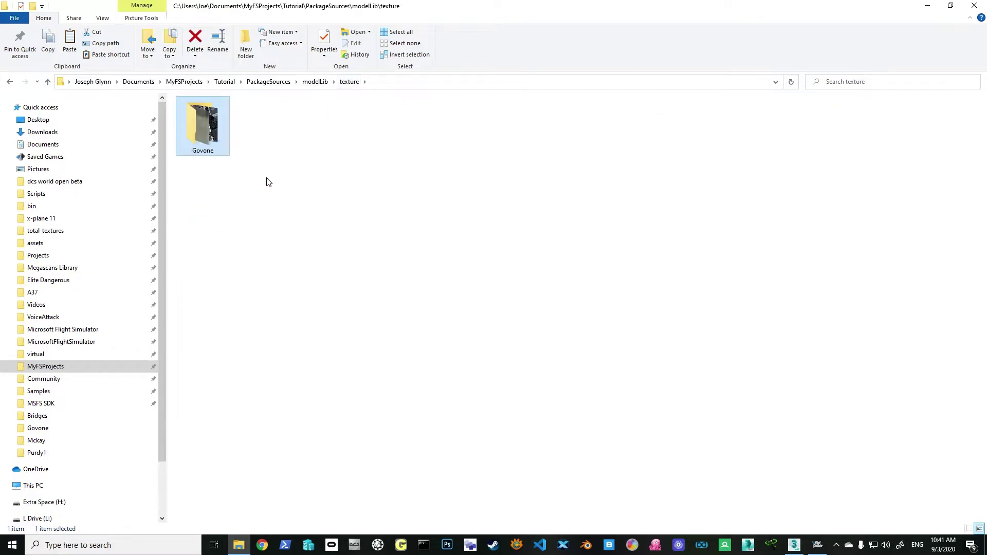
double_click(216, 125)
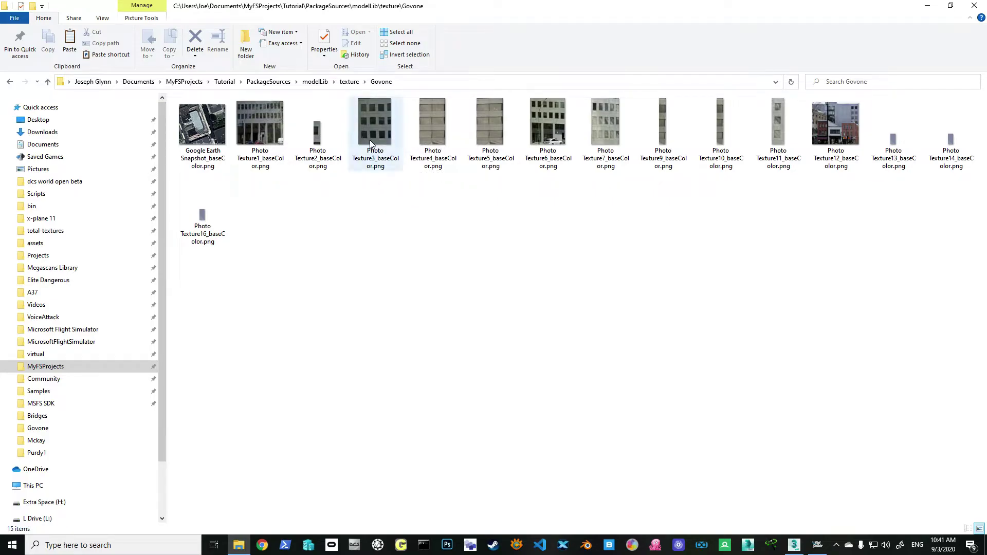
left_click(350, 82)
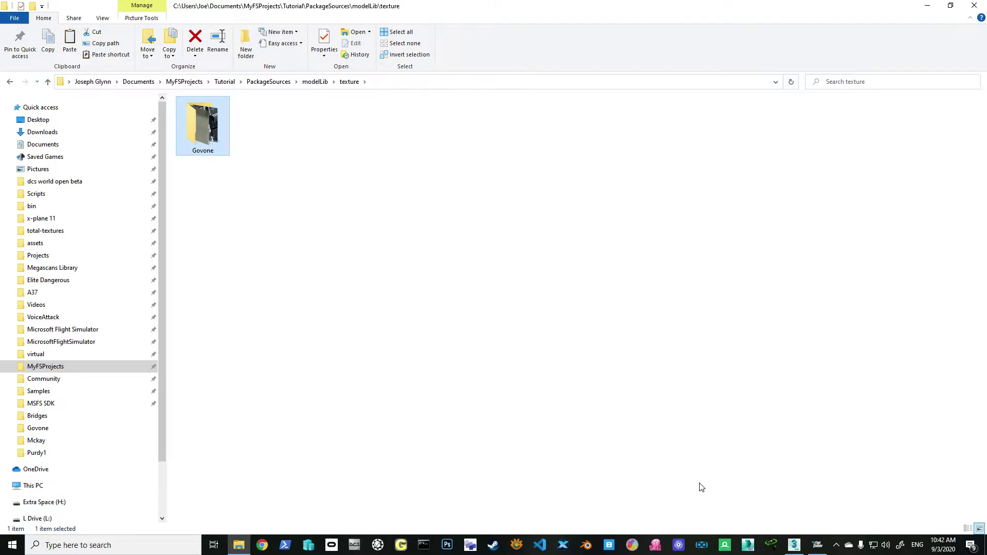
Save the Govone building scene and orbit the viewport to face the building's front.
left_click(794, 545)
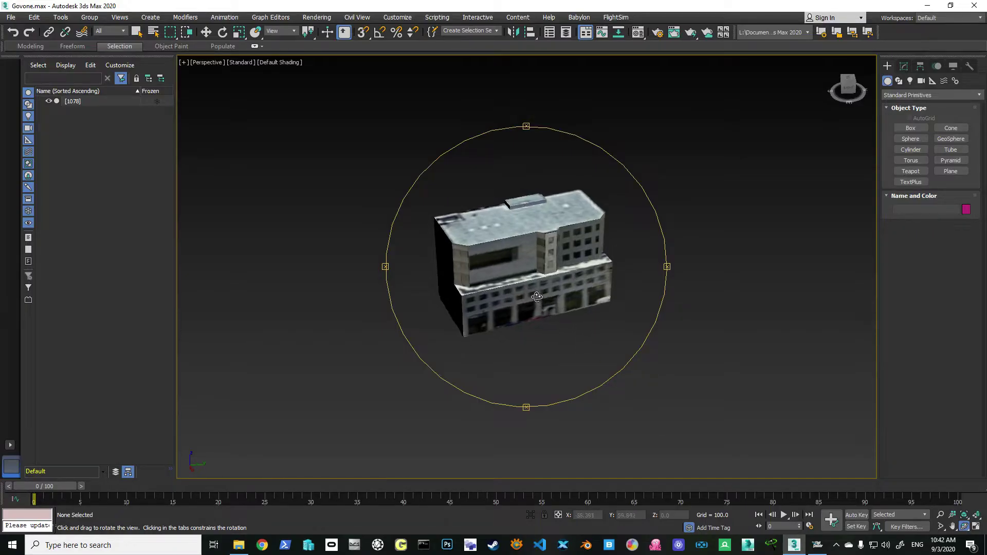
left_click_drag(537, 296, 569, 307)
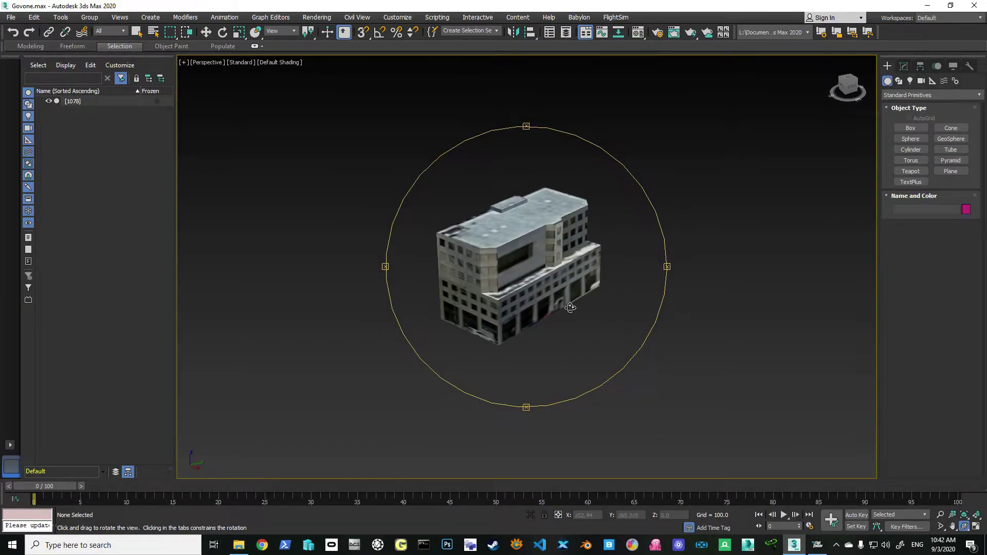
left_click(13, 19)
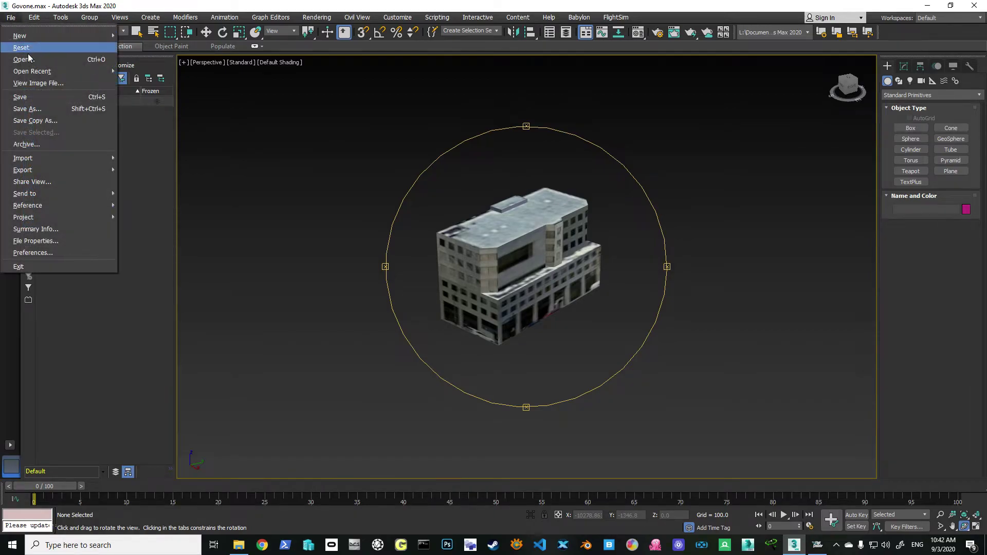
left_click(31, 97)
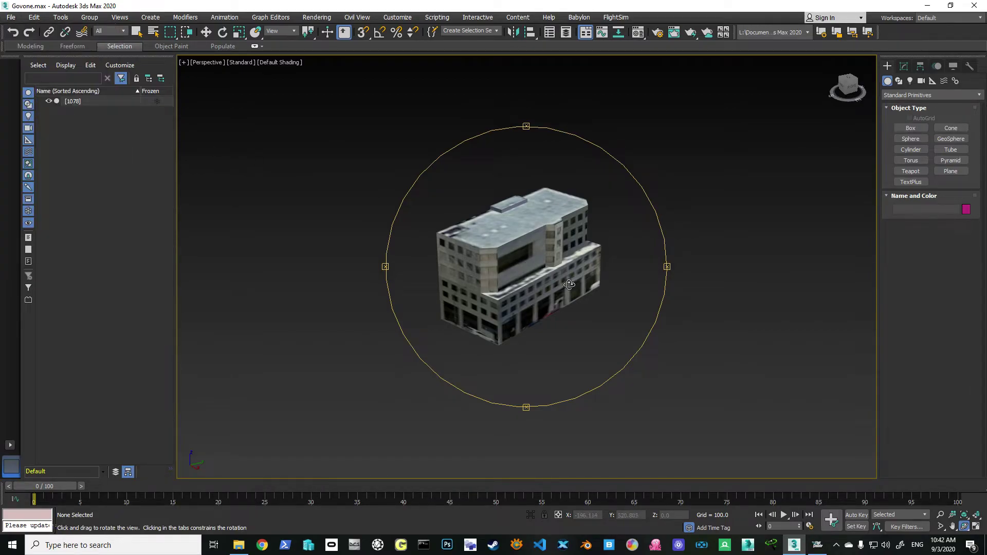
left_click_drag(566, 284, 543, 258)
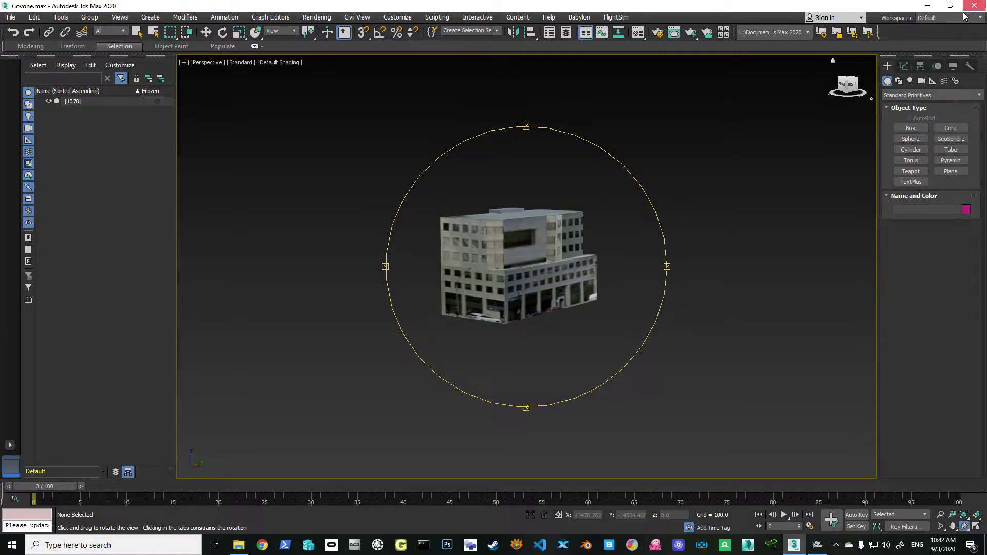
key("alt+Tab")
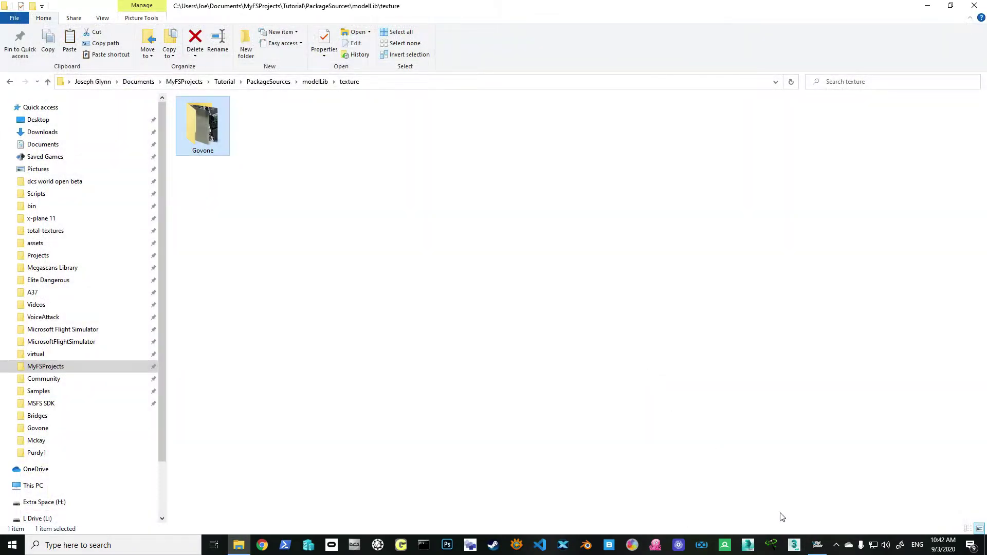
Start a new package named govone of type ArtProj in the Tutorial Project Editor.
left_click(818, 546)
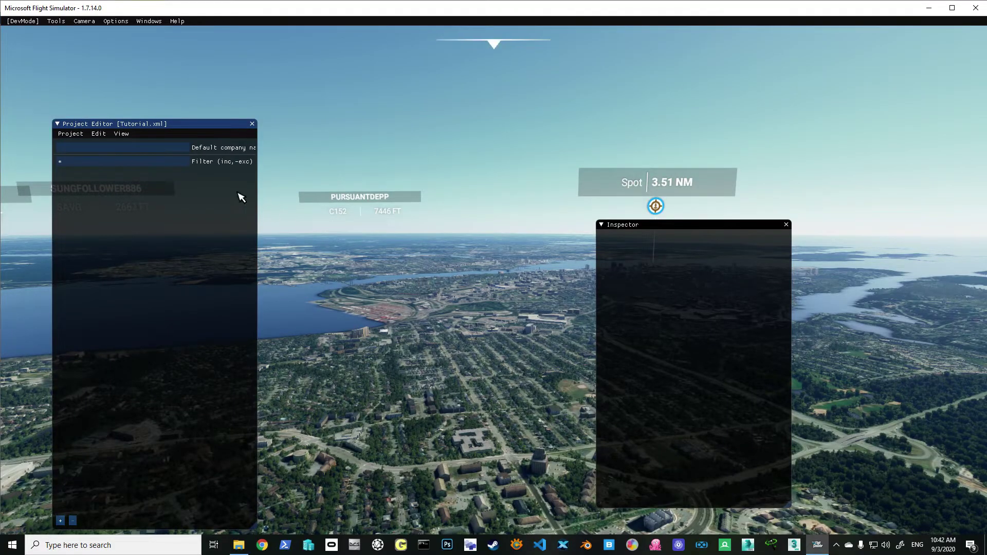
left_click(70, 135)
left_click(163, 268)
left_click(63, 521)
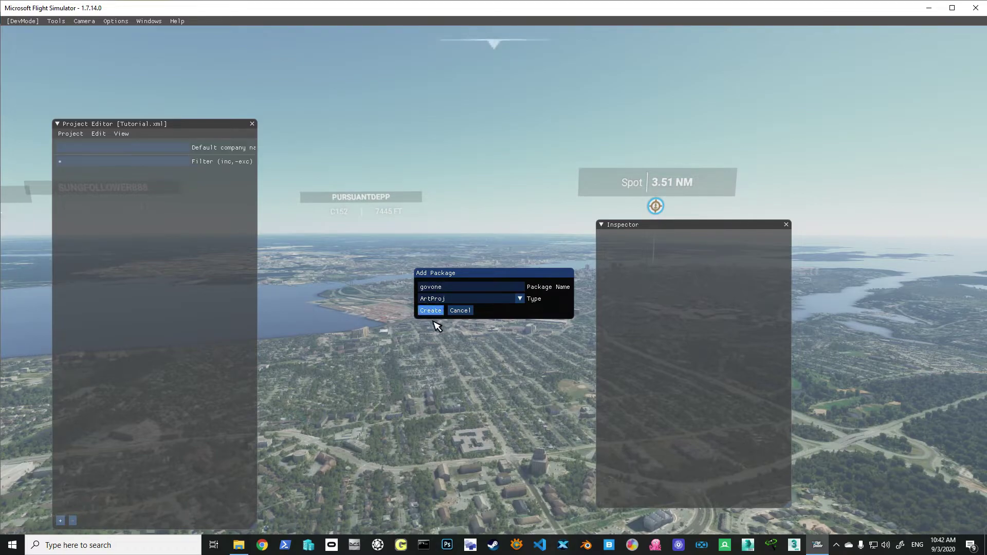
Create the govone package and show its ArtProj asset group settings.
left_click(432, 312)
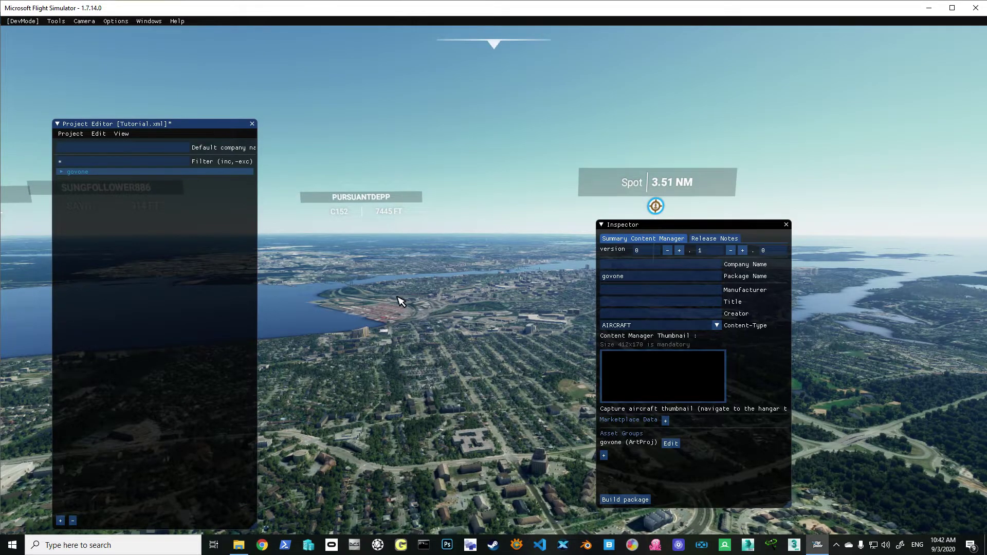
left_click(63, 172)
left_click(80, 180)
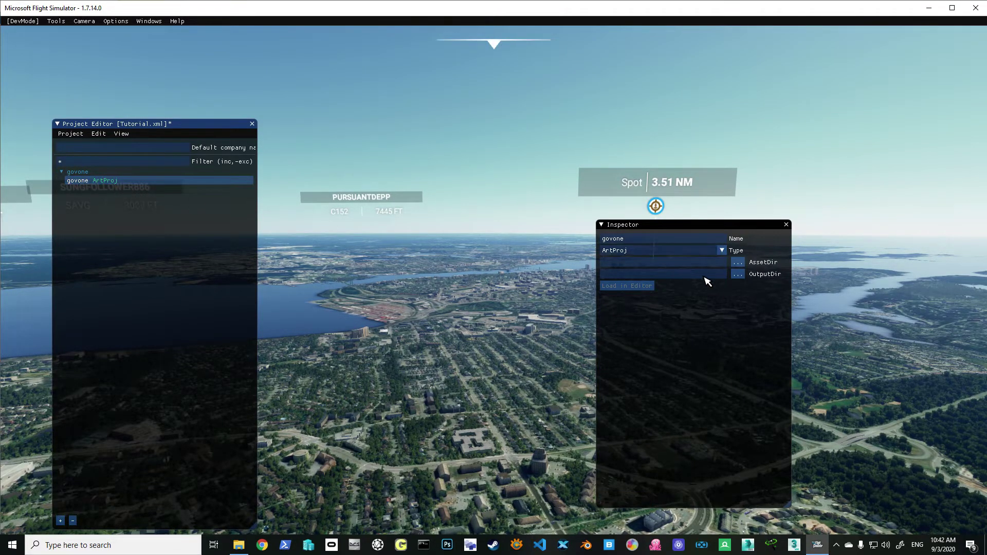
Set the ArtProj asset folder to PackageSources\modelLib and start entering scenery\ as output folder.
left_click(738, 263)
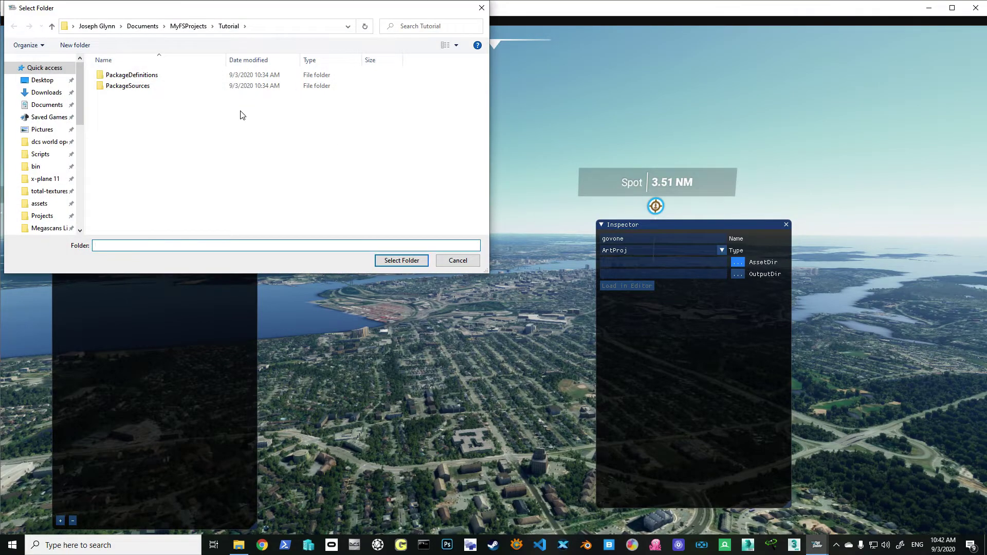
double_click(129, 86)
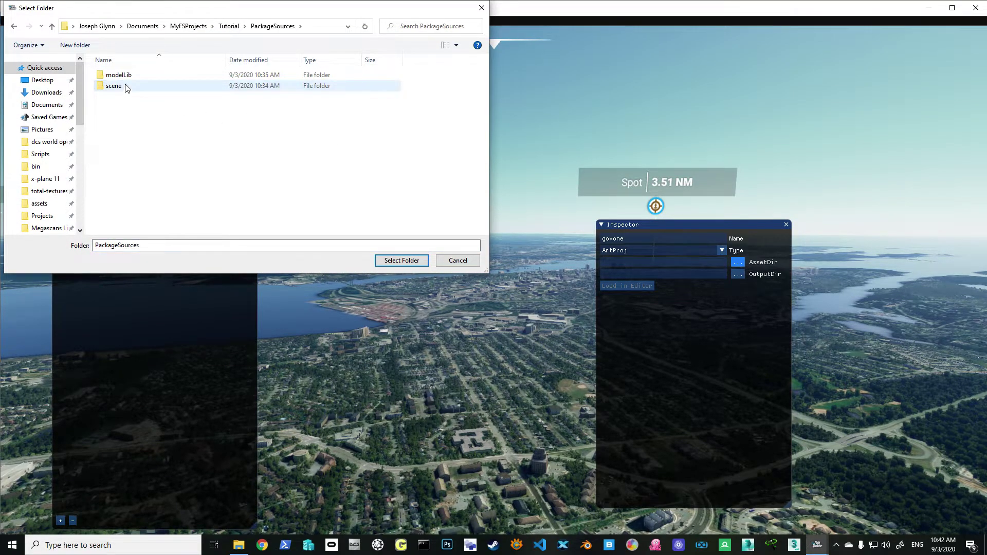
left_click(122, 76)
double_click(120, 75)
left_click(402, 260)
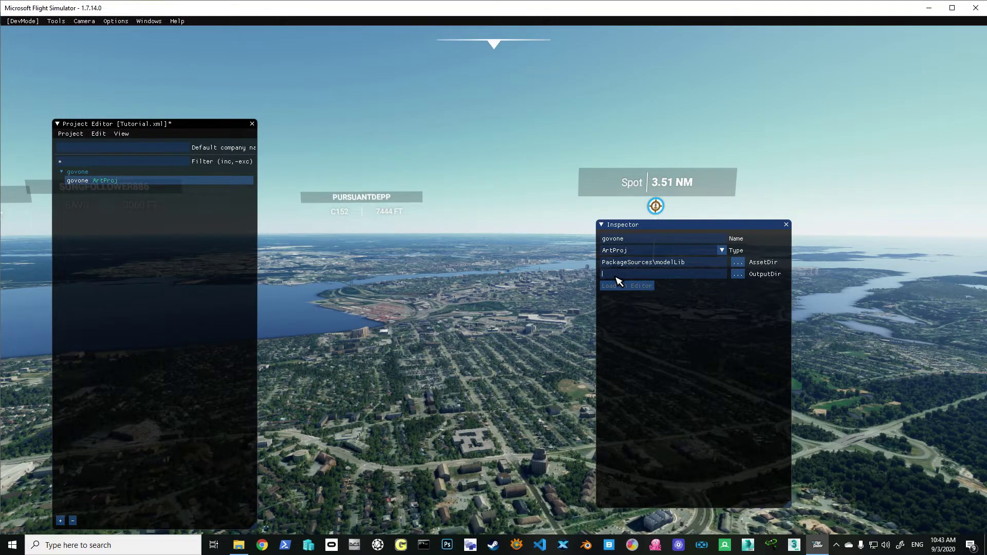
type("scenery\\")
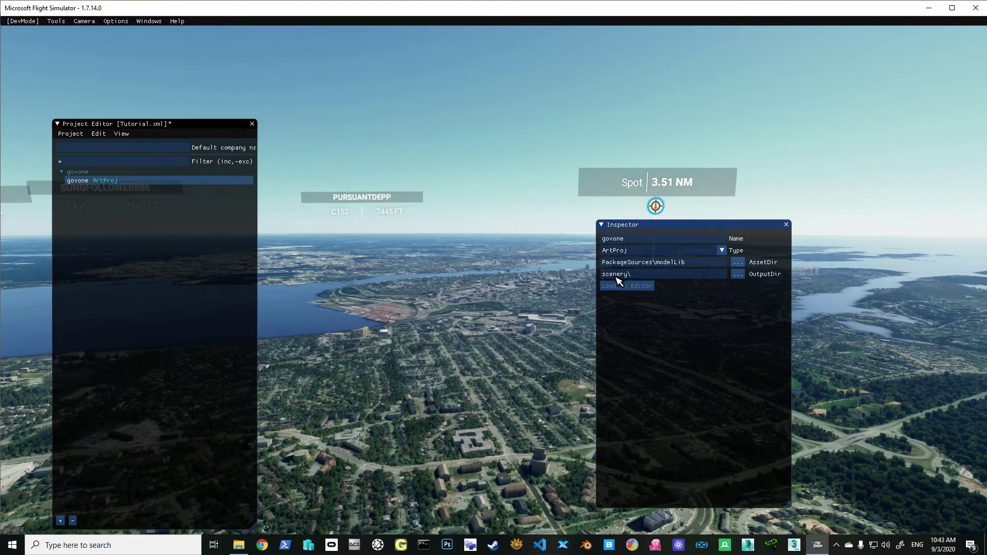
Save the Tutorial project and change the govone package's Content-Type from AIRCRAFT to SCENERY.
left_click(69, 133)
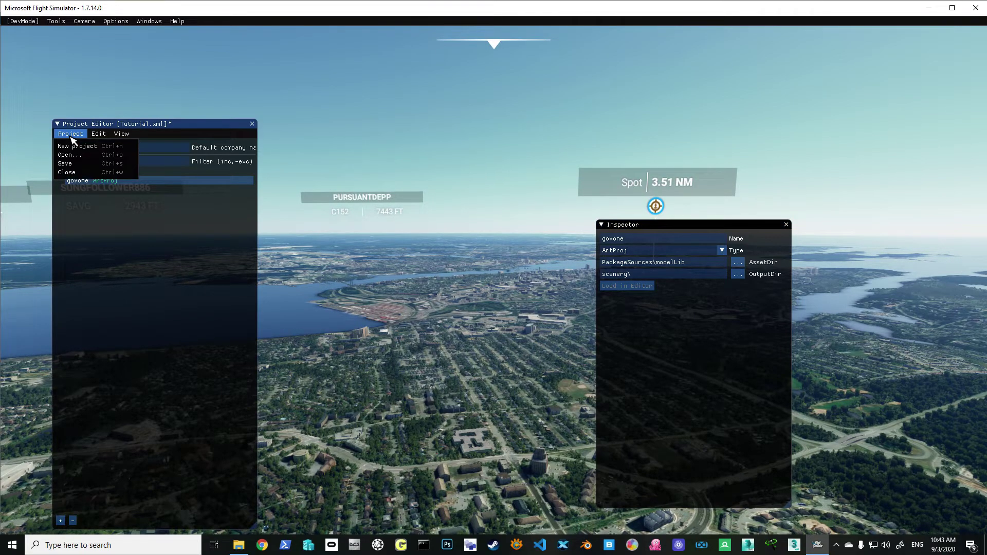
left_click(67, 164)
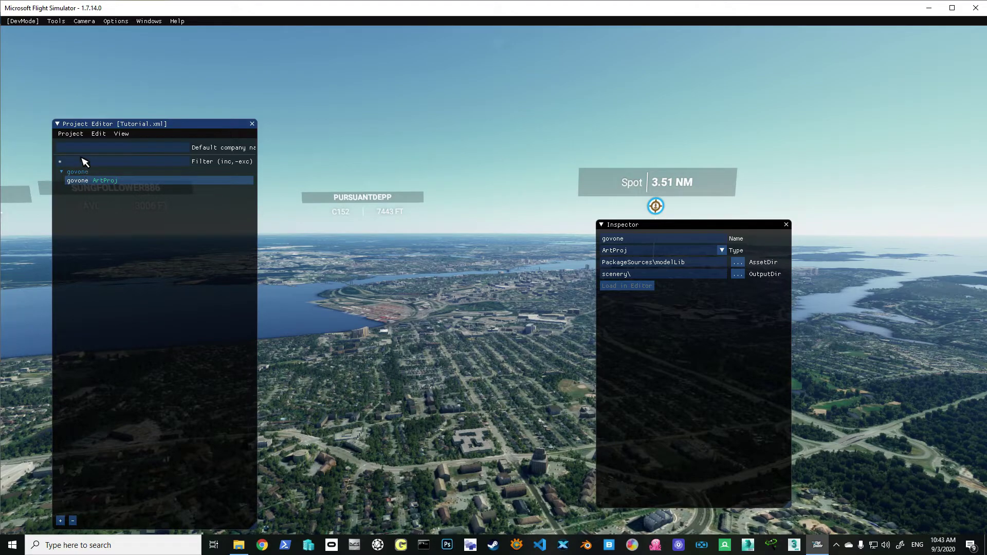
left_click(89, 173)
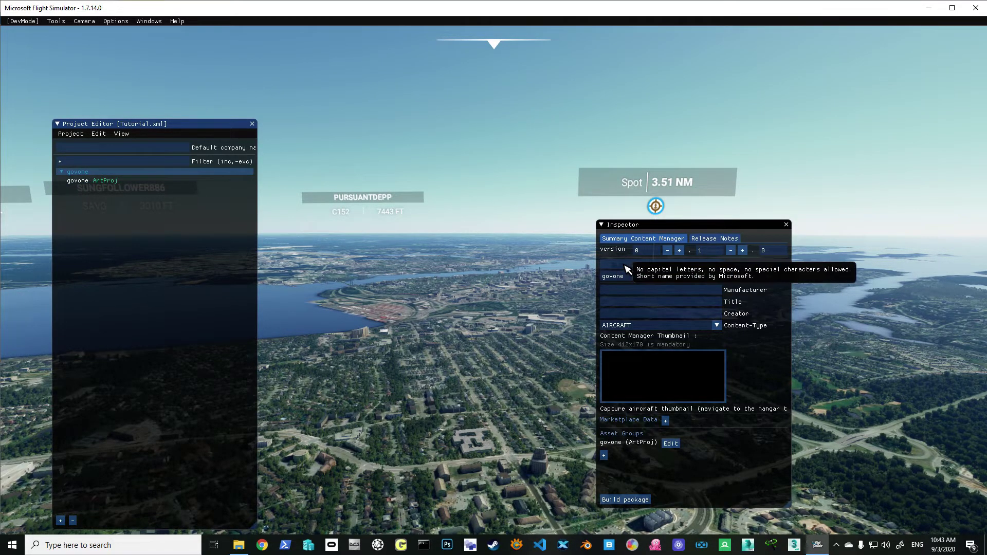
mouse_move(747, 282)
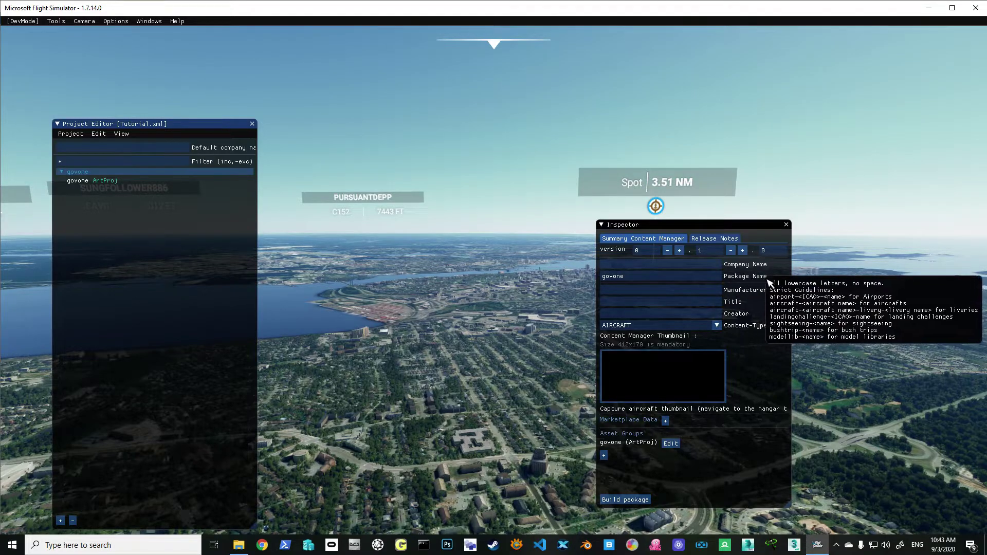
left_click(634, 332)
left_click(635, 331)
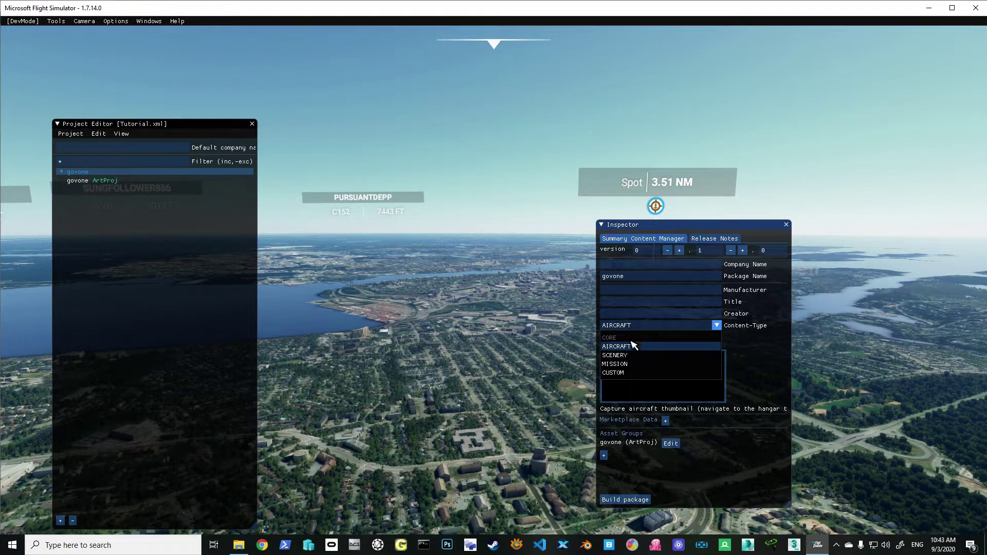
left_click(634, 354)
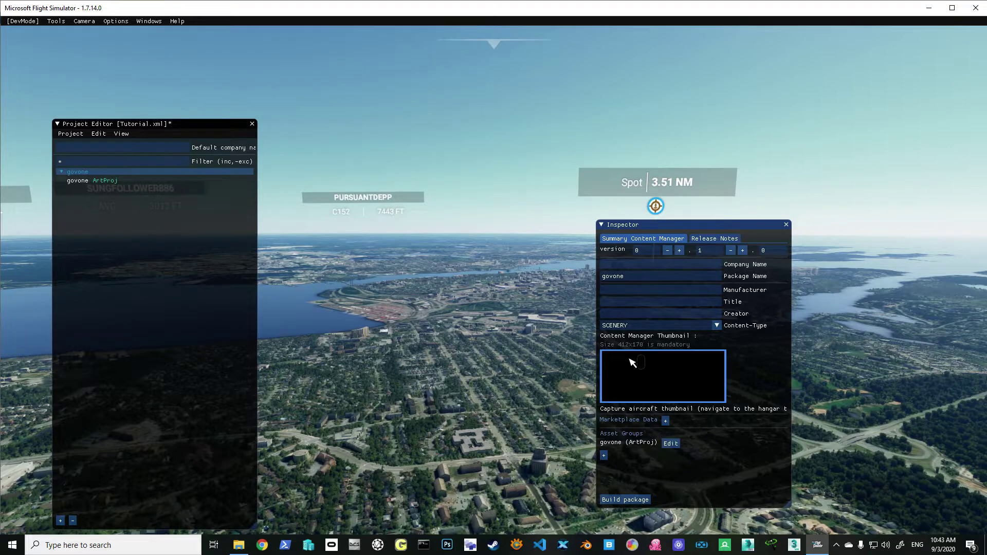
Use Thumbnail.jpg from SimpleScenery's mycompany-scene ContentInfo folder as the govone thumbnail.
left_click(679, 386)
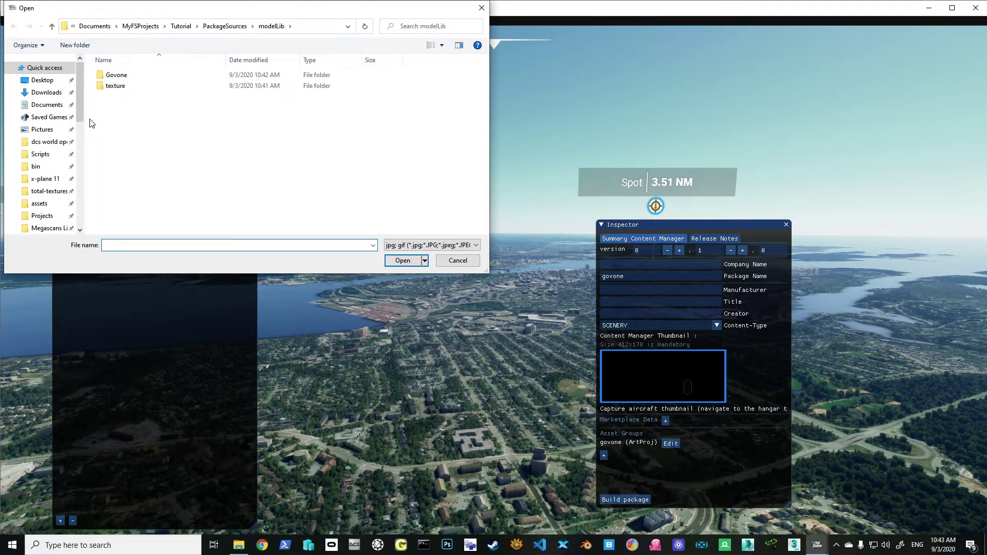
scroll(77, 140, "down", 4)
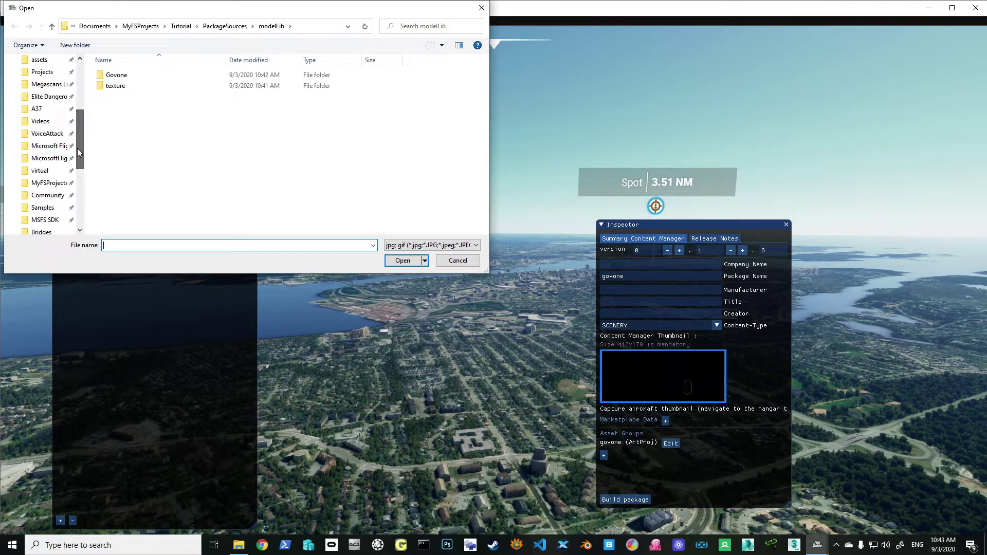
left_click(58, 220)
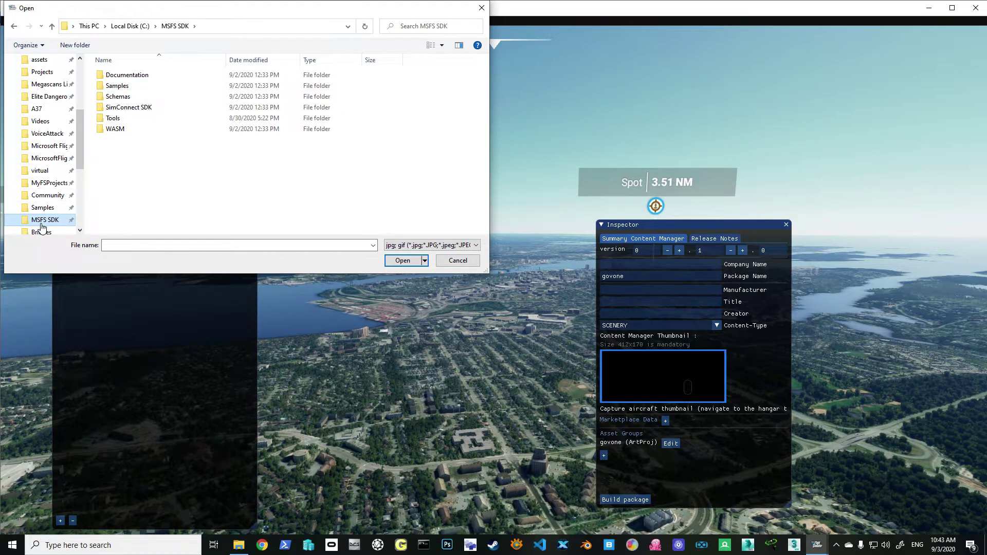
double_click(118, 86)
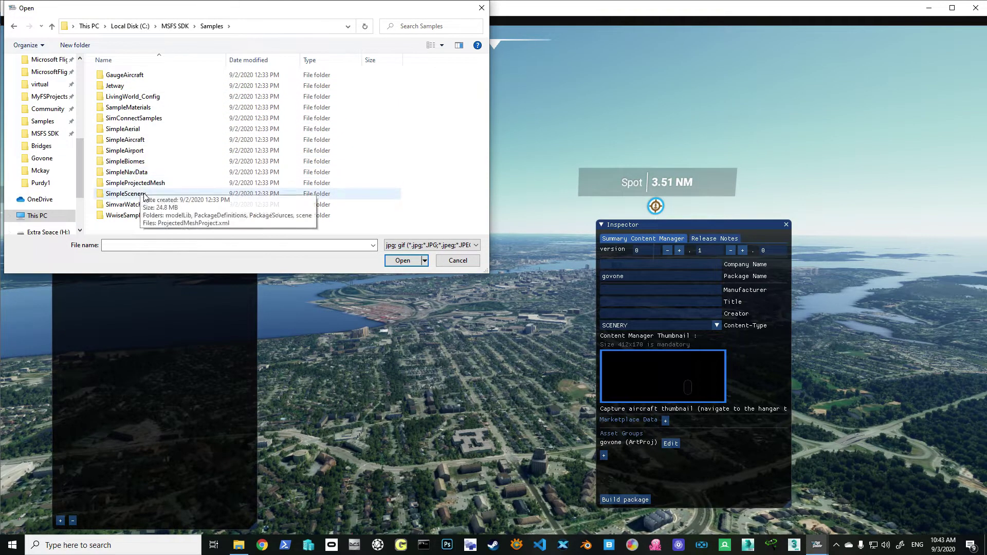
double_click(144, 194)
double_click(135, 75)
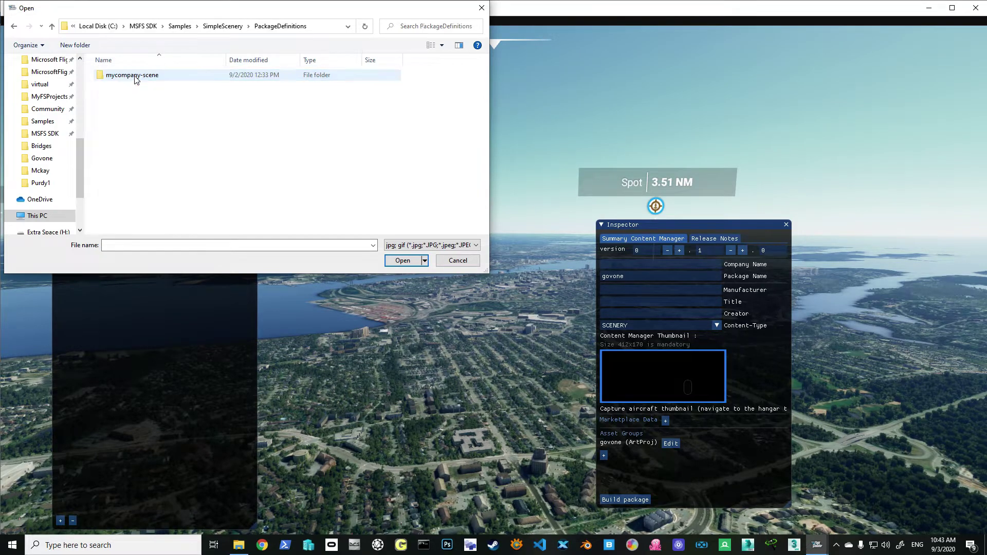
double_click(134, 75)
double_click(134, 76)
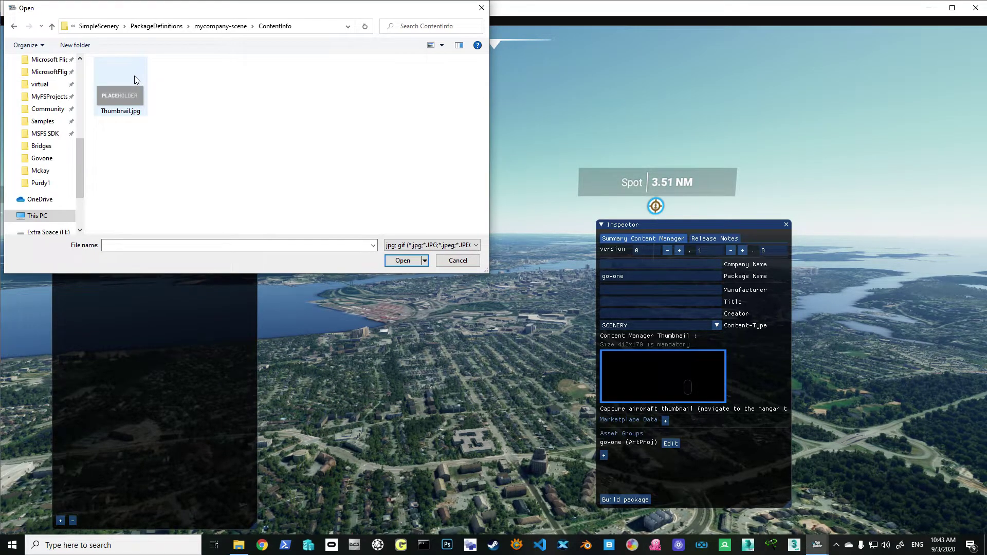
double_click(135, 75)
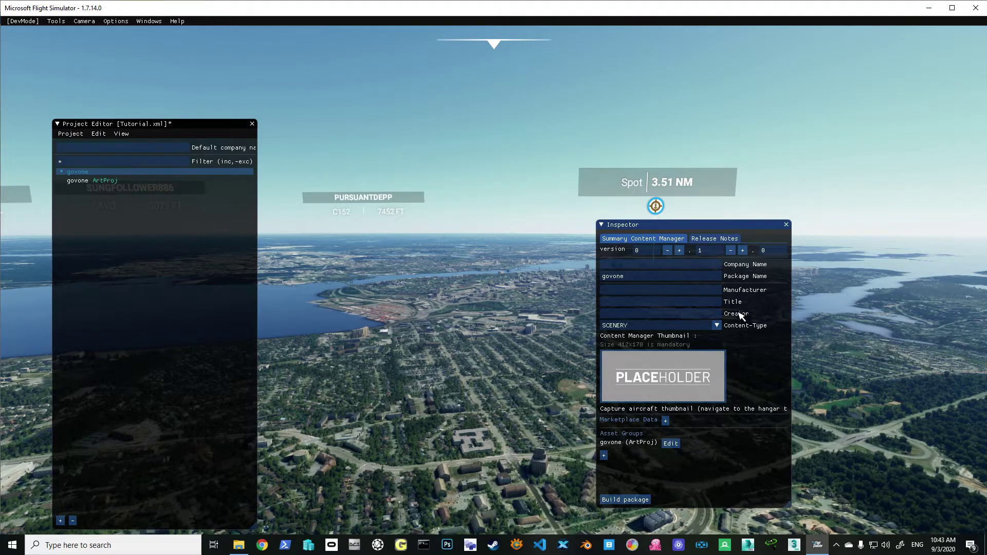
Start building the govone package, move the build console higher, and clear its log.
mouse_move(758, 287)
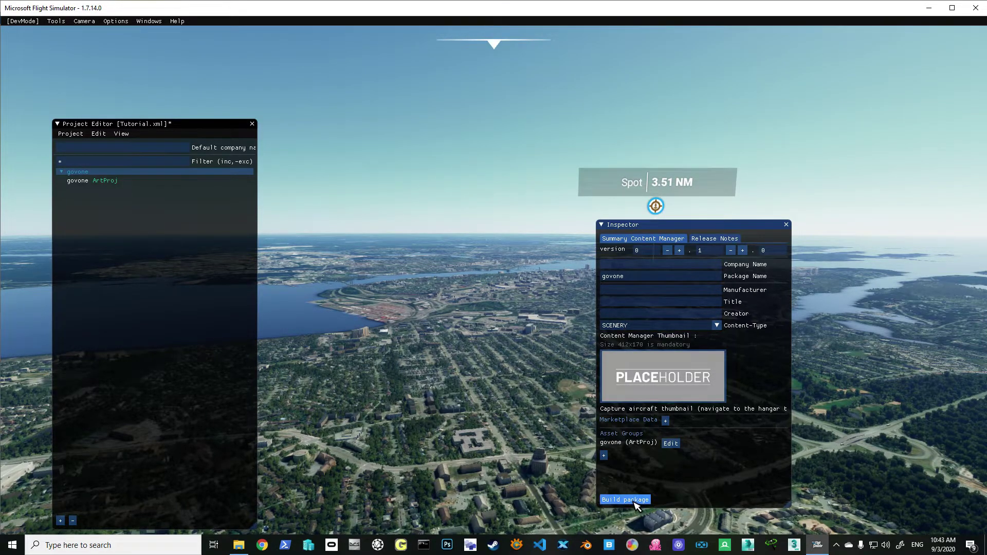
left_click(417, 408)
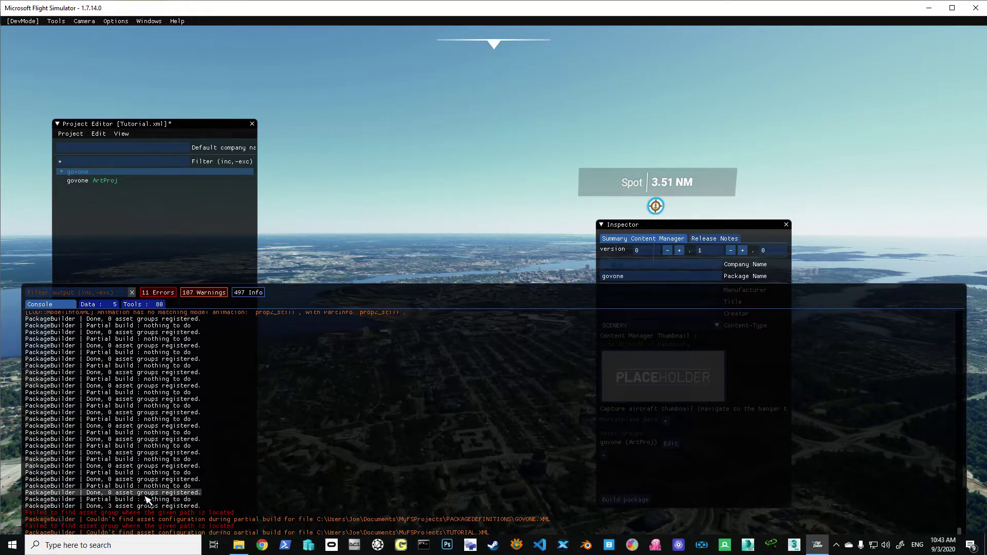
left_click_drag(329, 290, 326, 204)
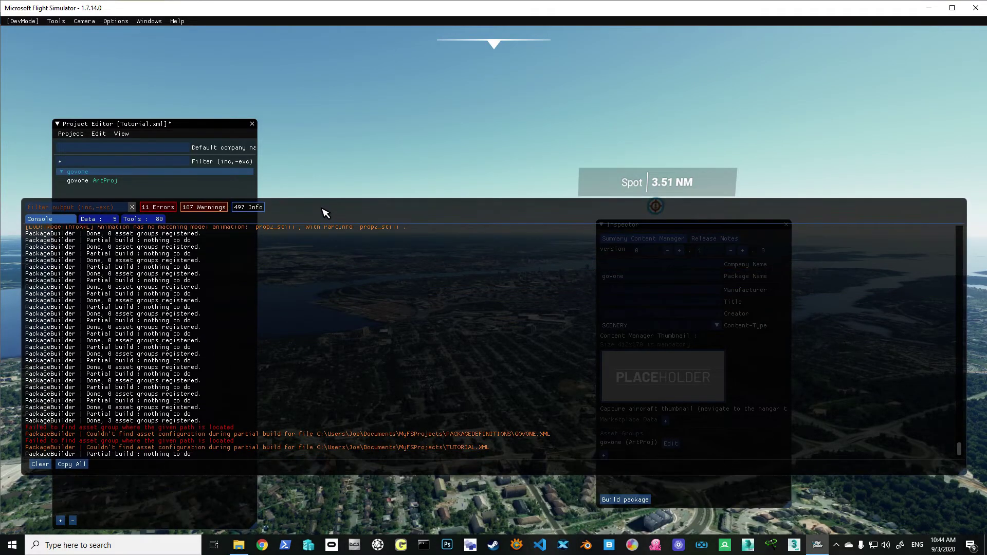
left_click(46, 466)
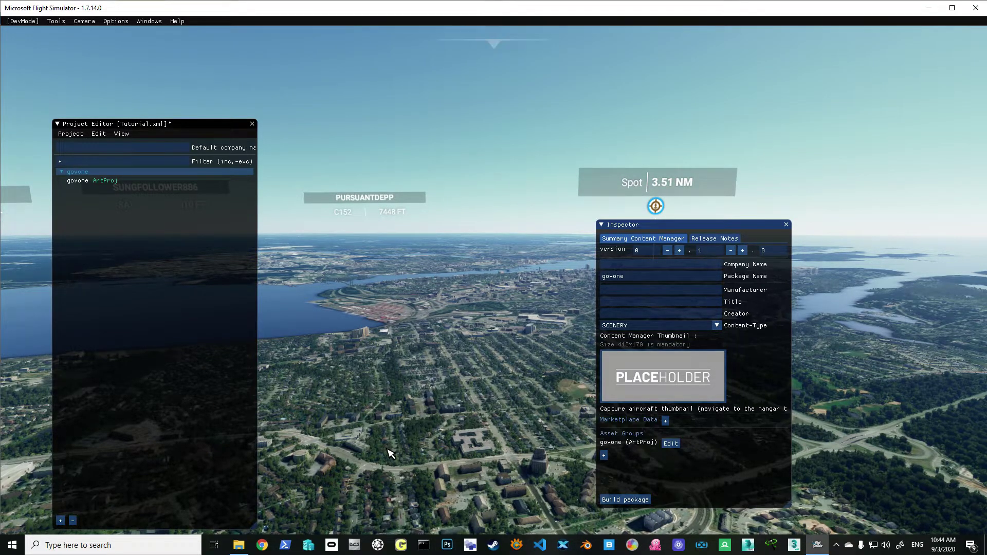
Save the project at the prompt, build govone, and scroll through the 49-error console output.
left_click(632, 500)
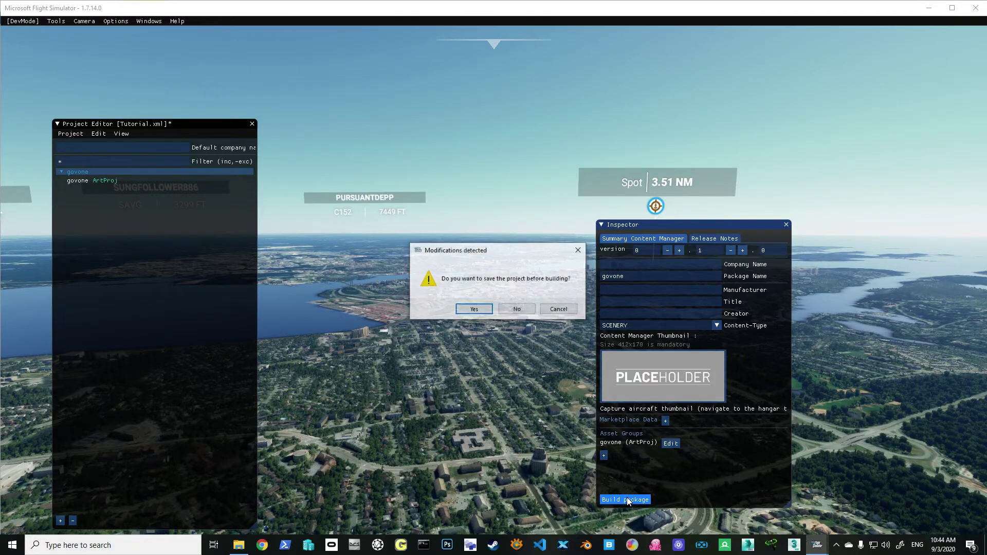
left_click(474, 310)
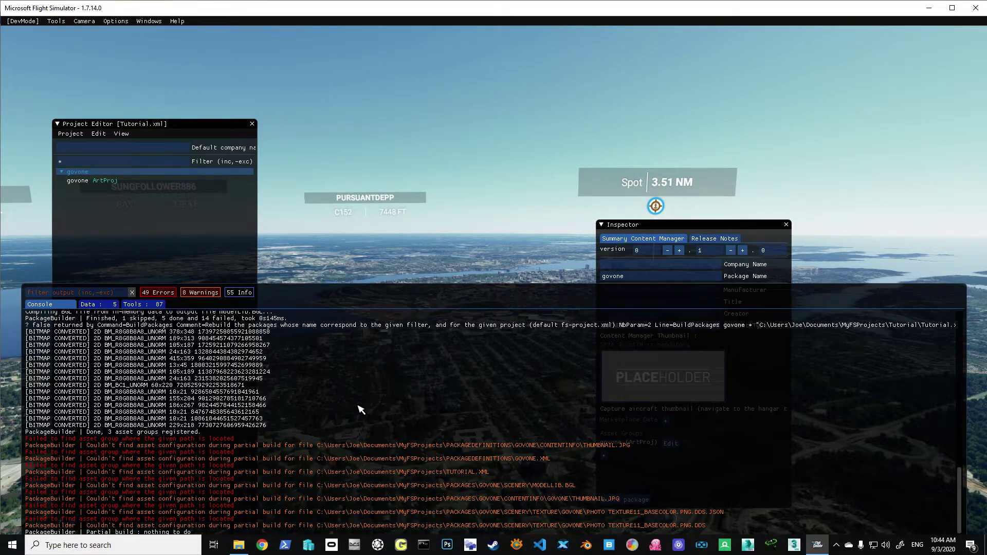
scroll(360, 409, "up", 3)
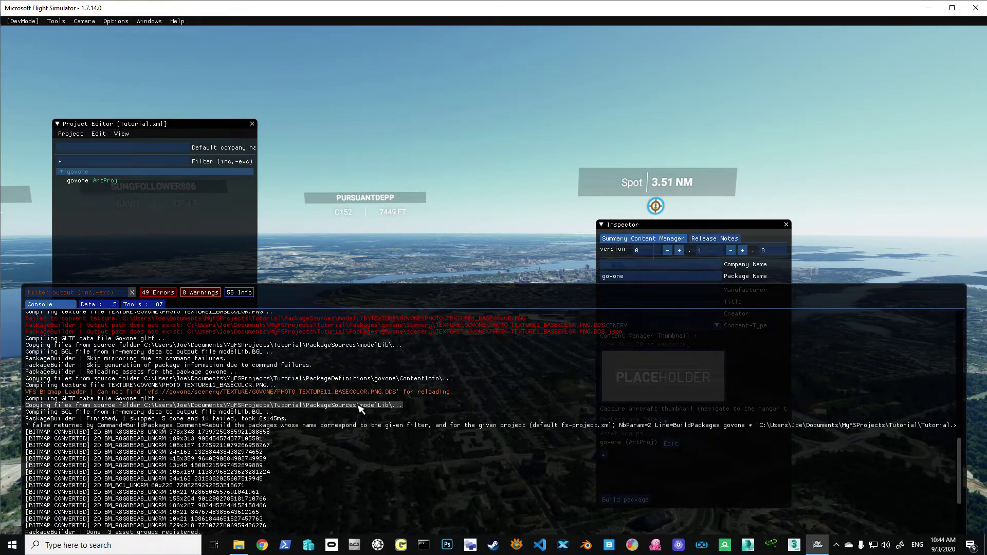
scroll(360, 408, "down", 3)
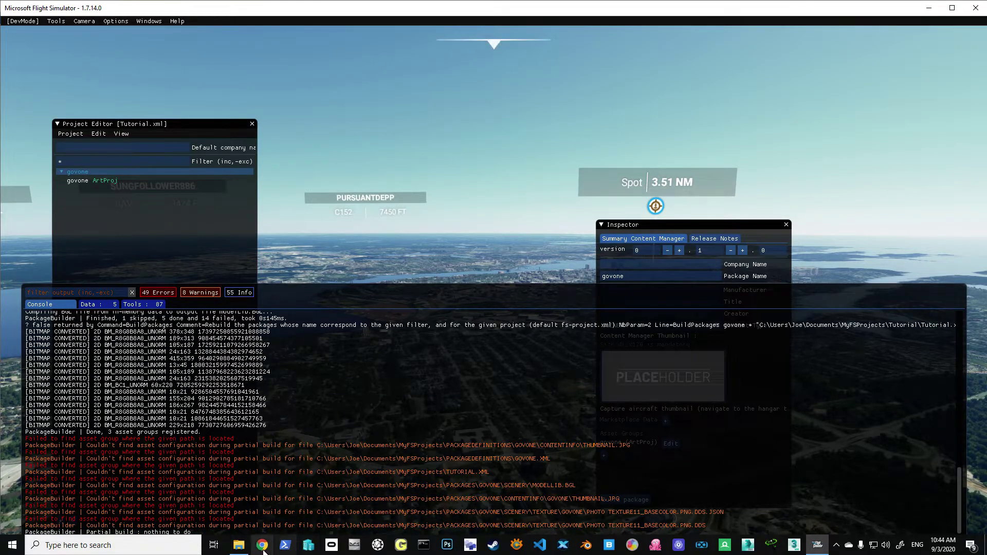
Browse Tutorial\Packages\govone\scenery\TEXTURE\GOVONE to check the built DDS texture and its json.
left_click(239, 546)
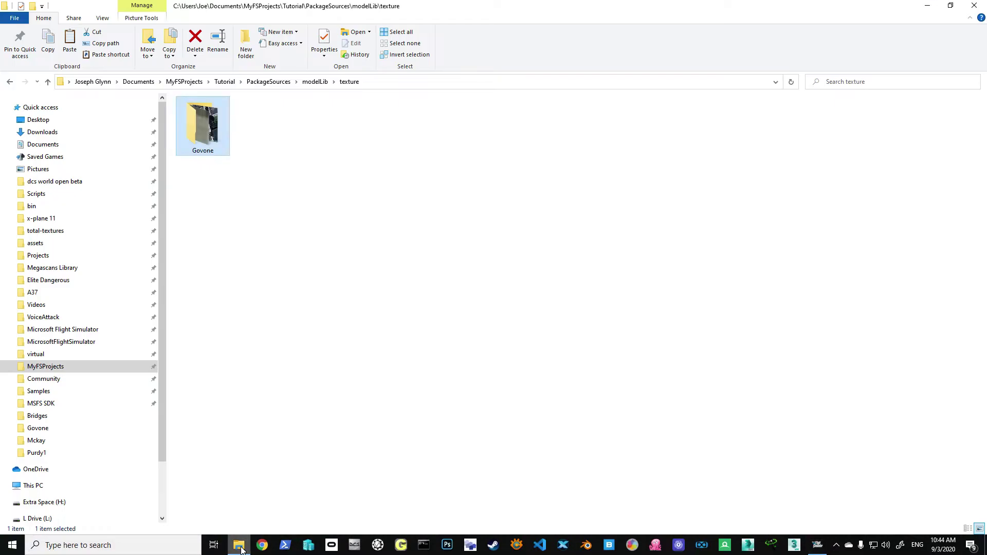
left_click(225, 82)
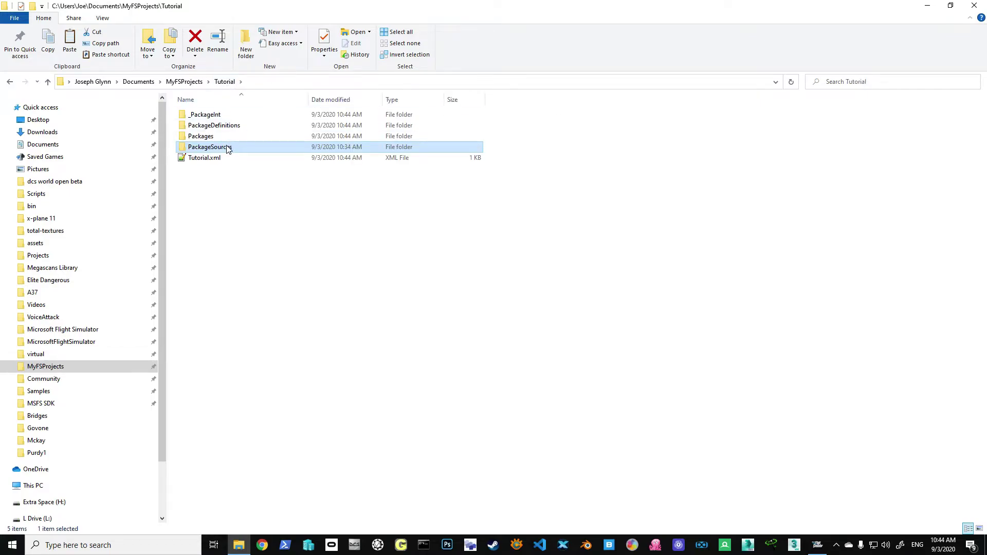
double_click(214, 135)
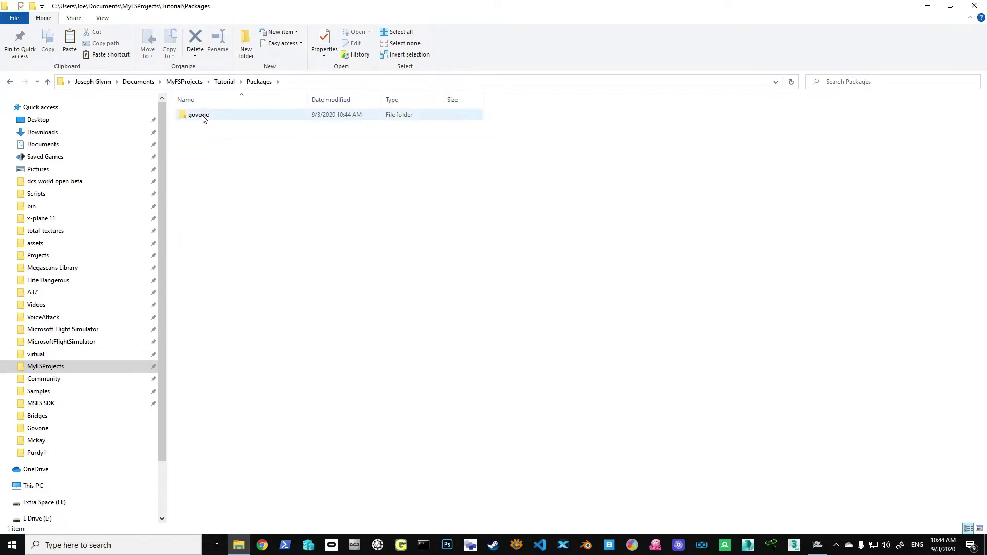
double_click(203, 118)
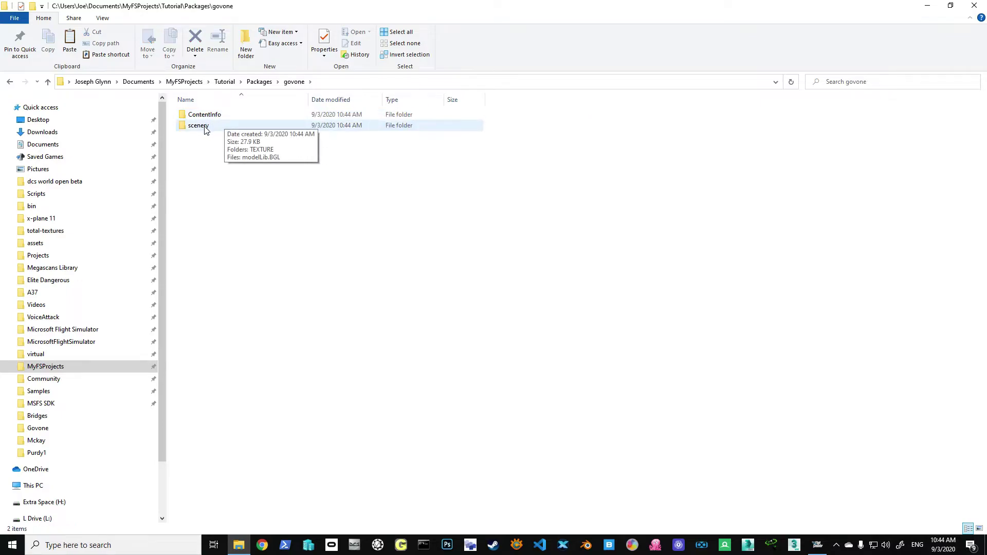
double_click(198, 126)
double_click(196, 115)
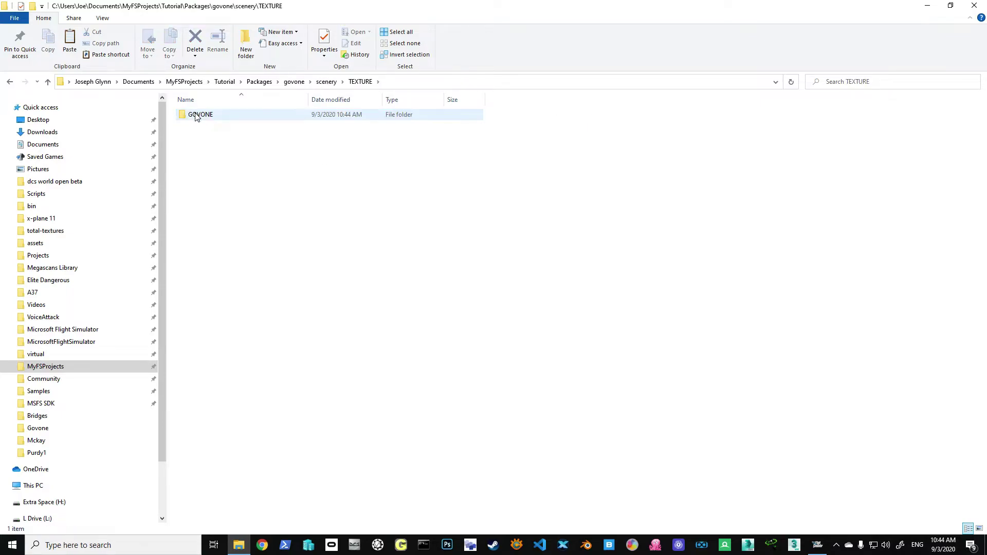
double_click(200, 119)
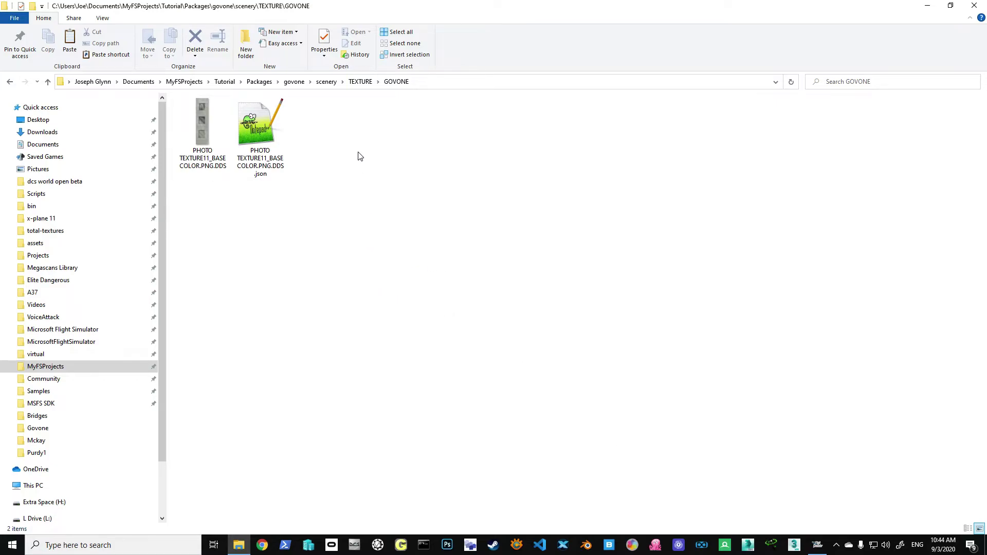
left_click(818, 546)
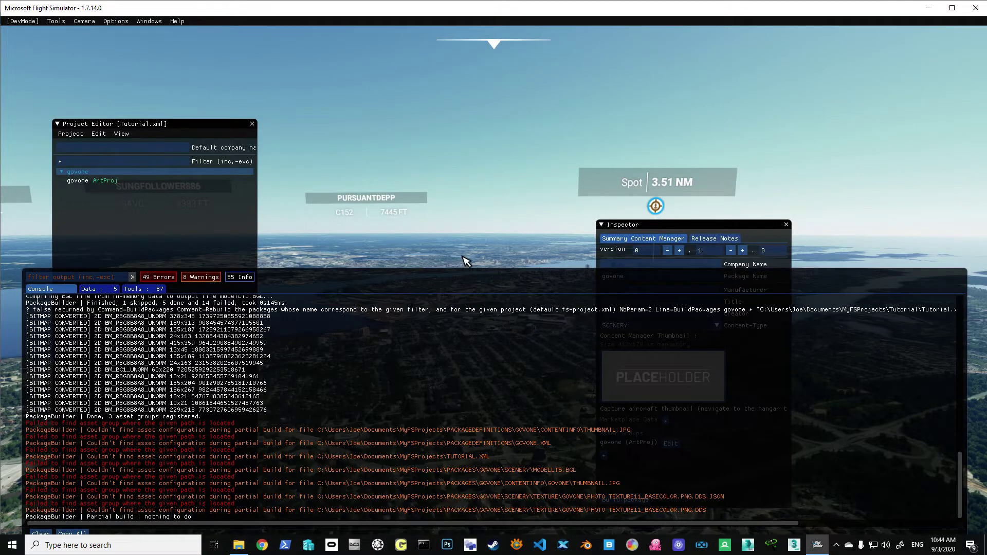
Raise the MSFS console panel, clear all build output, and return to File Explorer.
left_click_drag(465, 270, 467, 187)
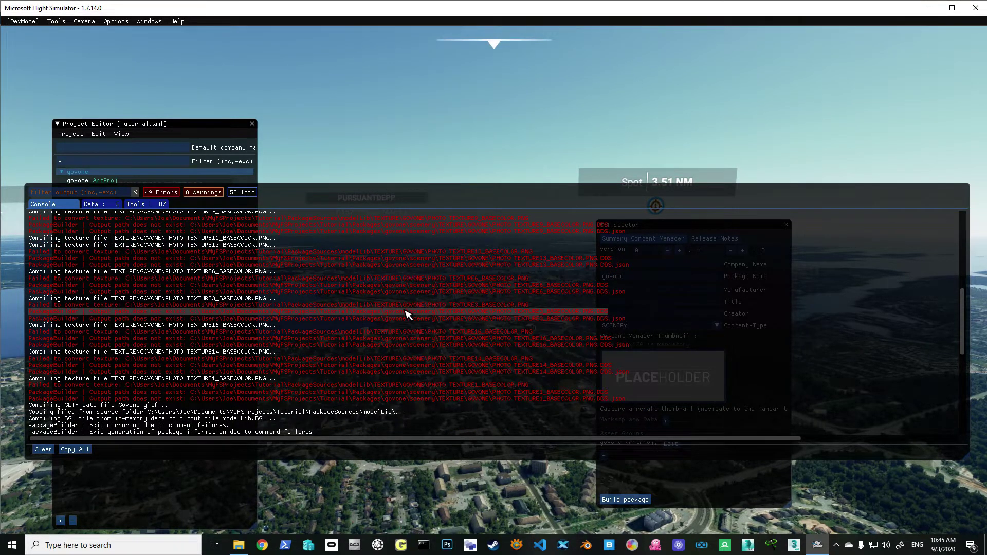
left_click(42, 451)
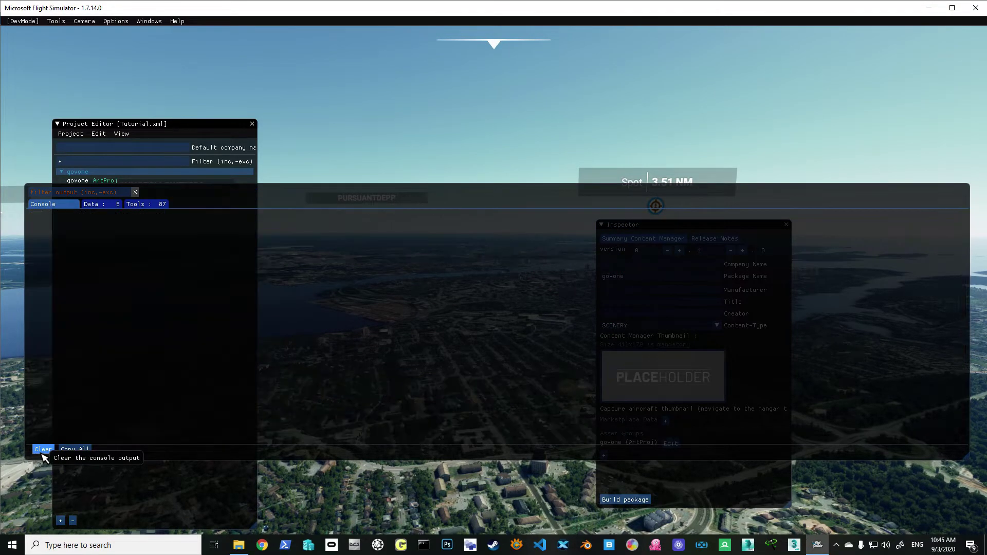
left_click(236, 547)
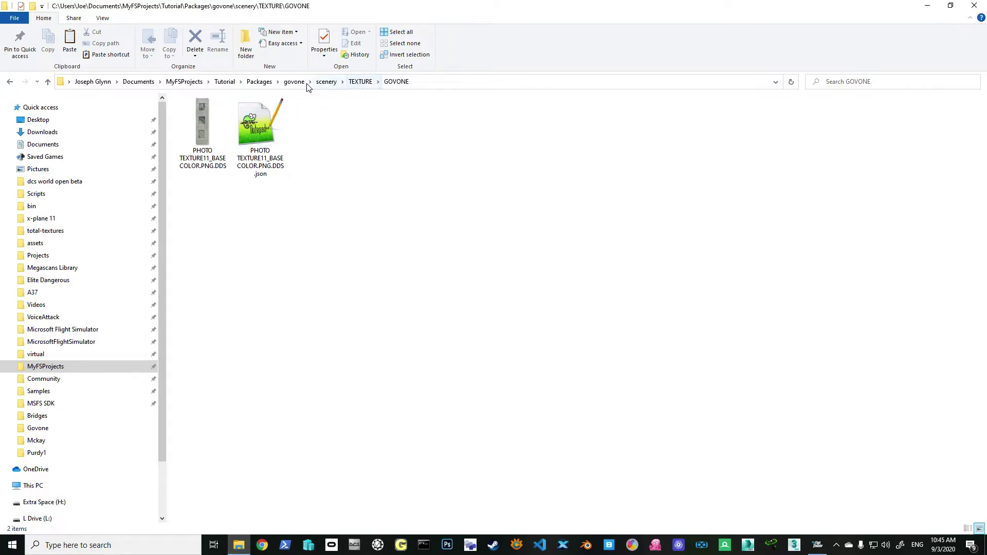
Browse to Tutorial\PackageSources\modelLib\texture\Govone to view the source PNG textures.
left_click(226, 82)
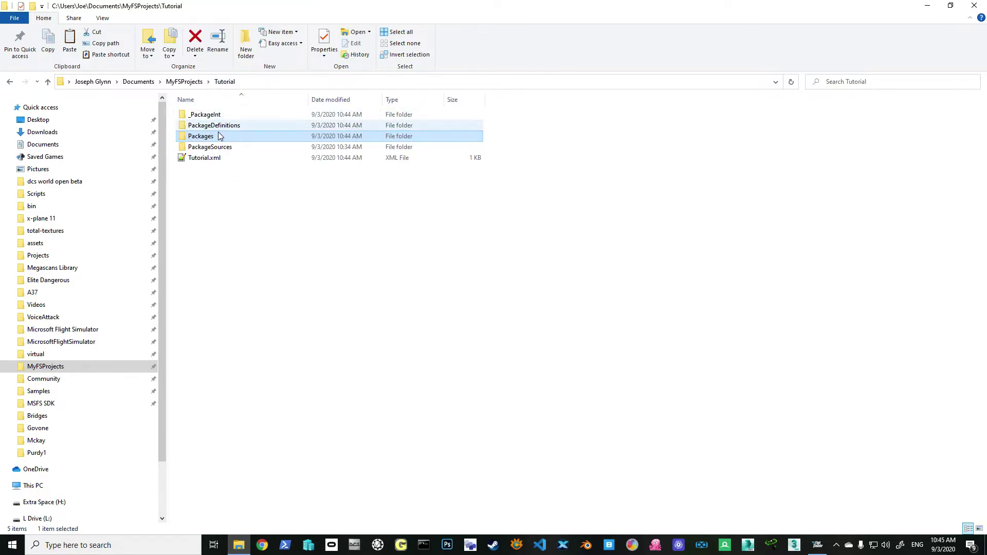
double_click(214, 147)
double_click(208, 118)
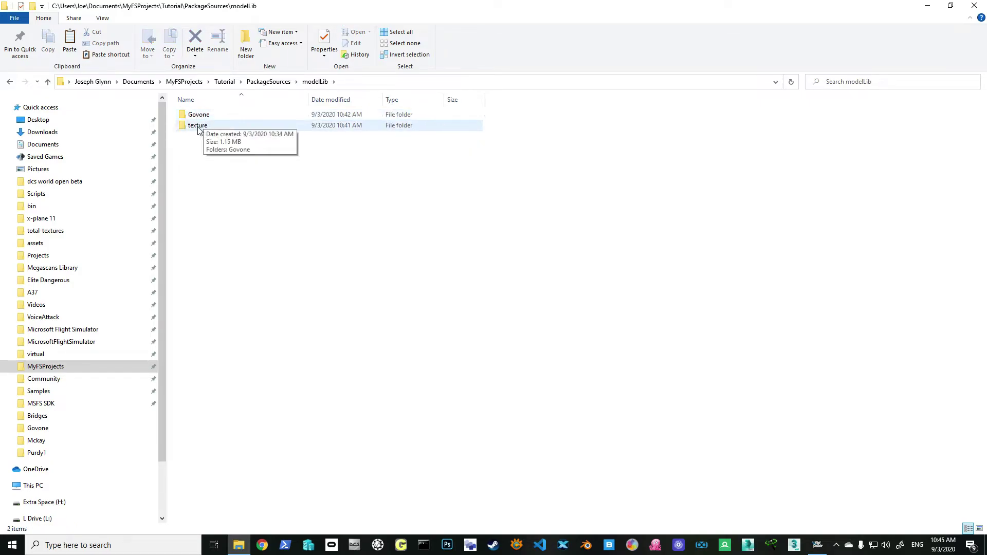
double_click(197, 125)
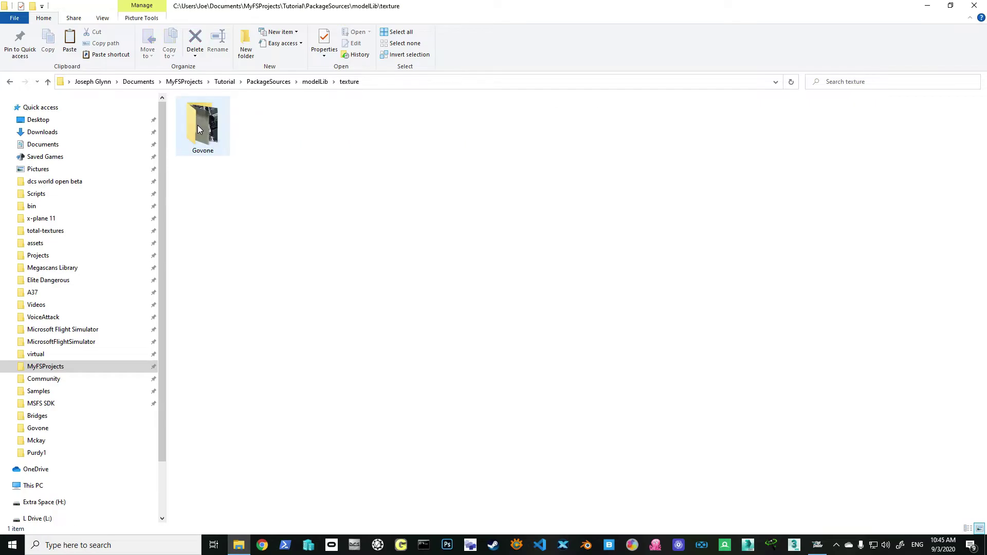
double_click(198, 126)
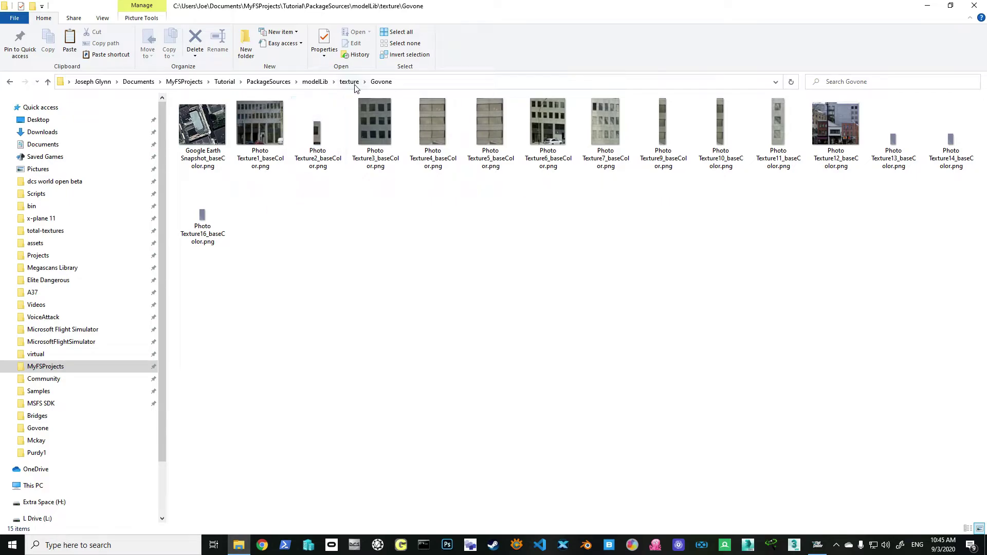
Copy resize.bat from MyFSProjects and navigate back to the Govone source textures folder.
left_click(184, 82)
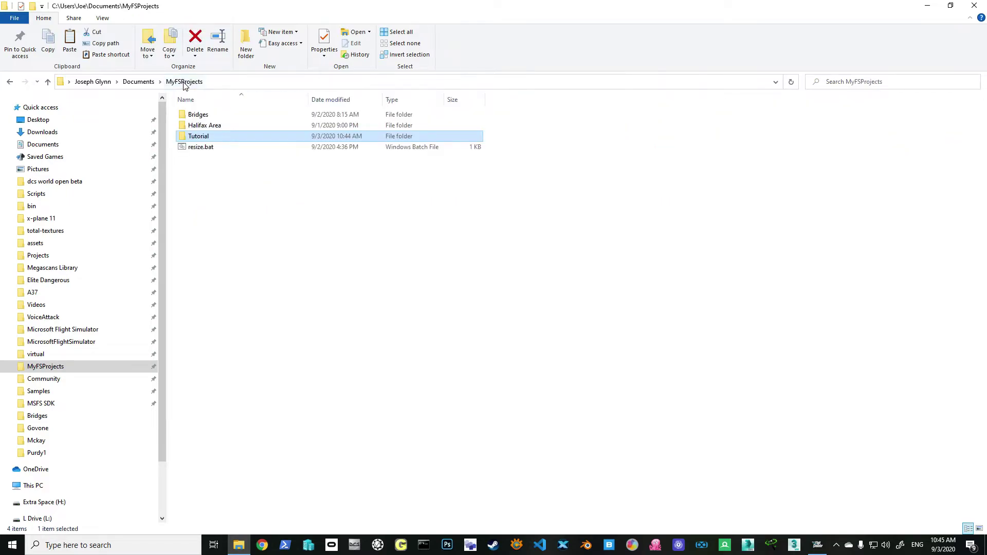
left_click(197, 148)
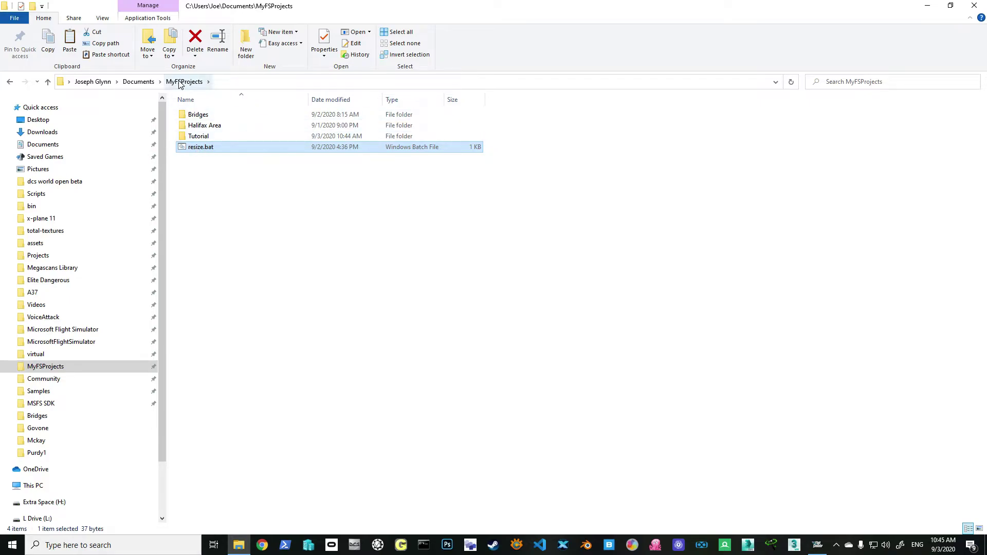
double_click(204, 137)
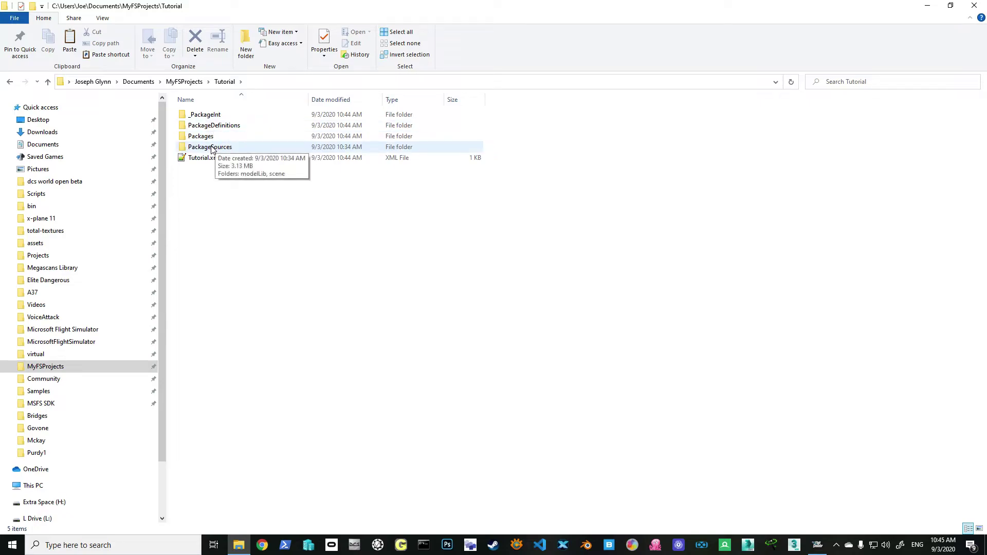
double_click(212, 147)
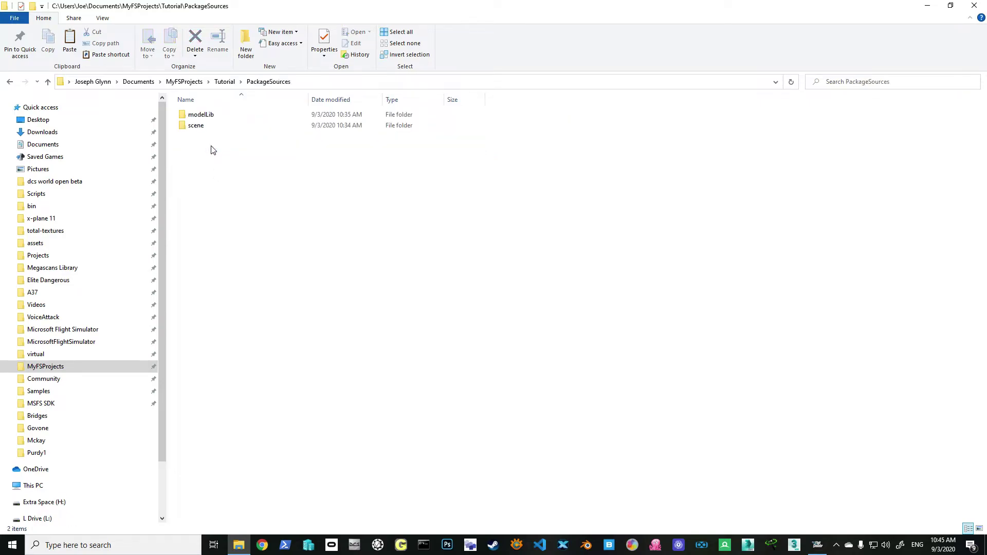
double_click(200, 114)
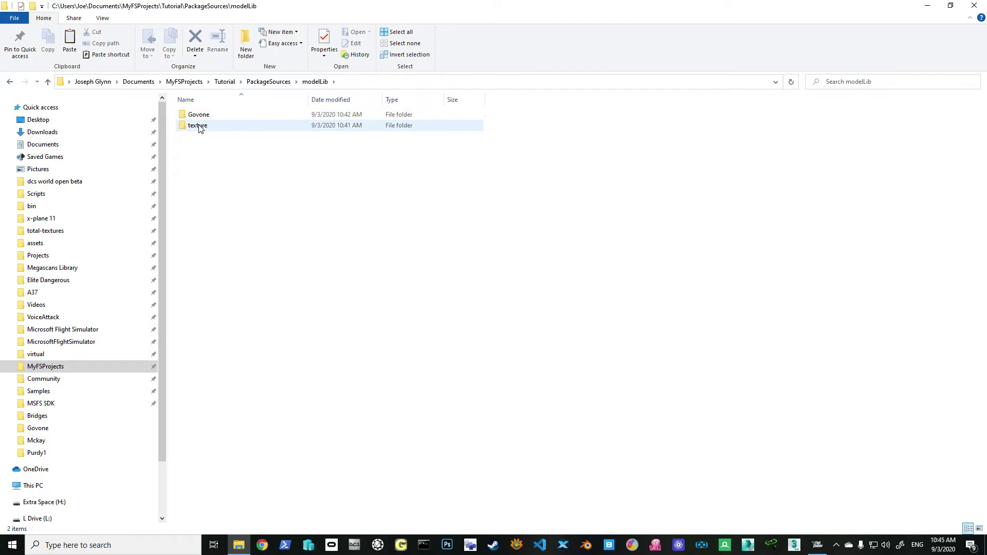
double_click(198, 125)
double_click(205, 128)
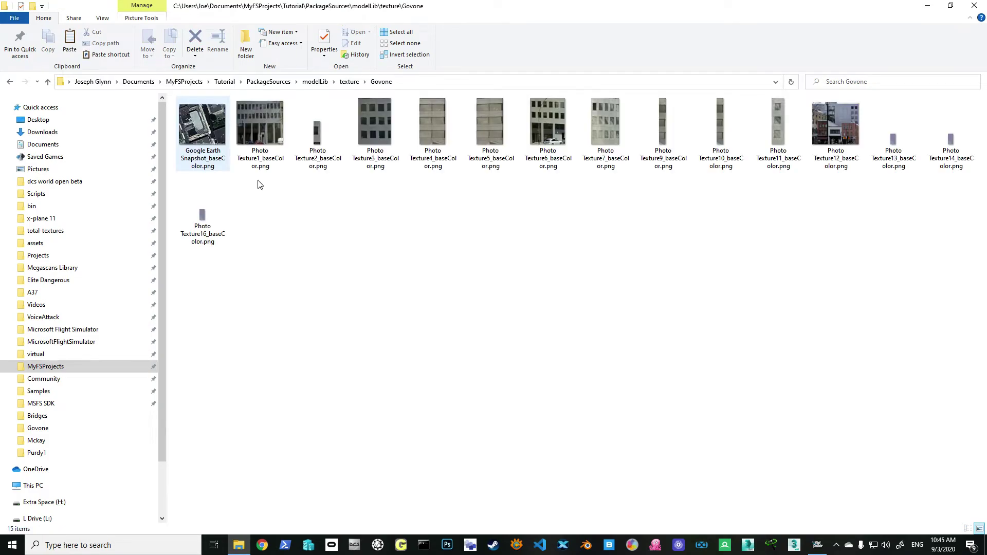
Paste resize.bat into the Govone folder and review its mogrify script without changes.
key("ctrl+v")
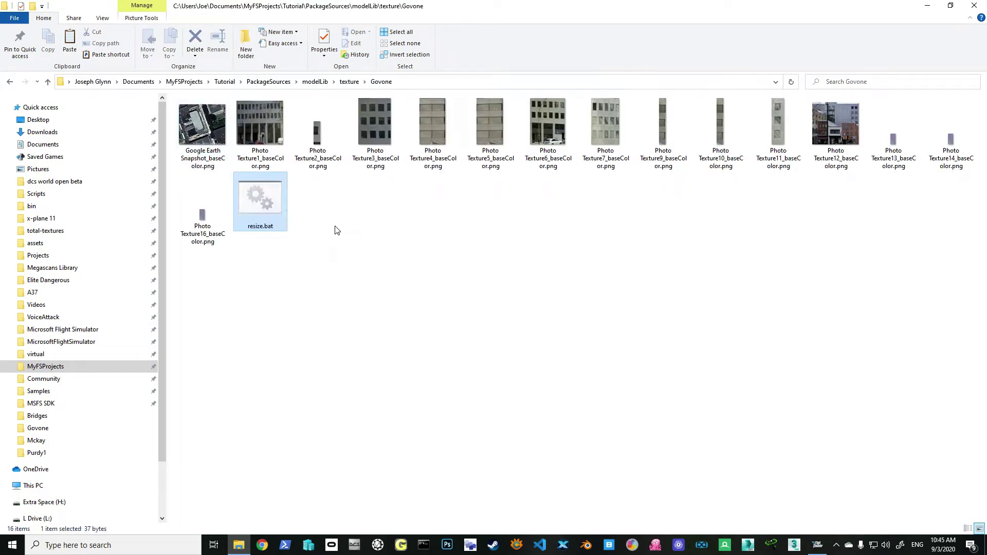
right_click(267, 201)
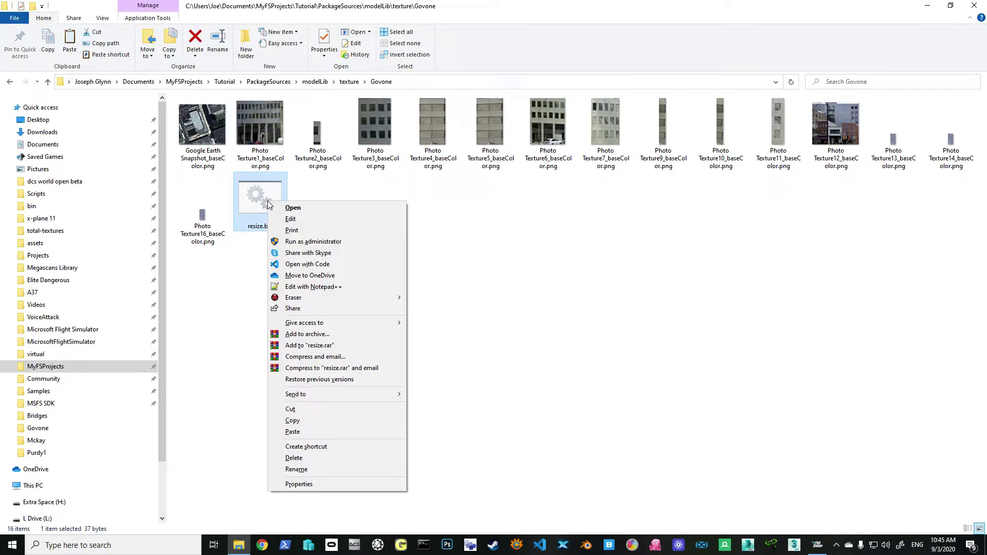
left_click(291, 219)
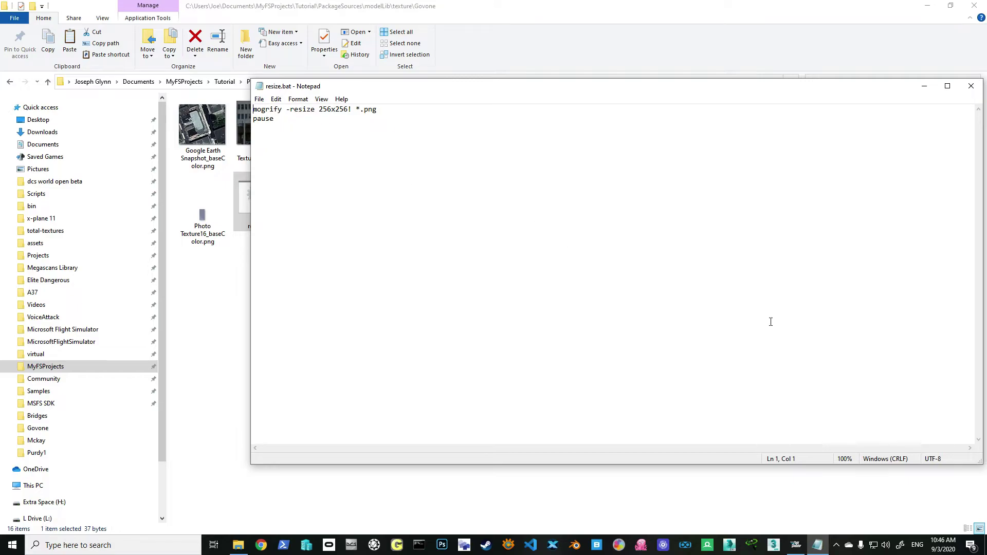
left_click(971, 86)
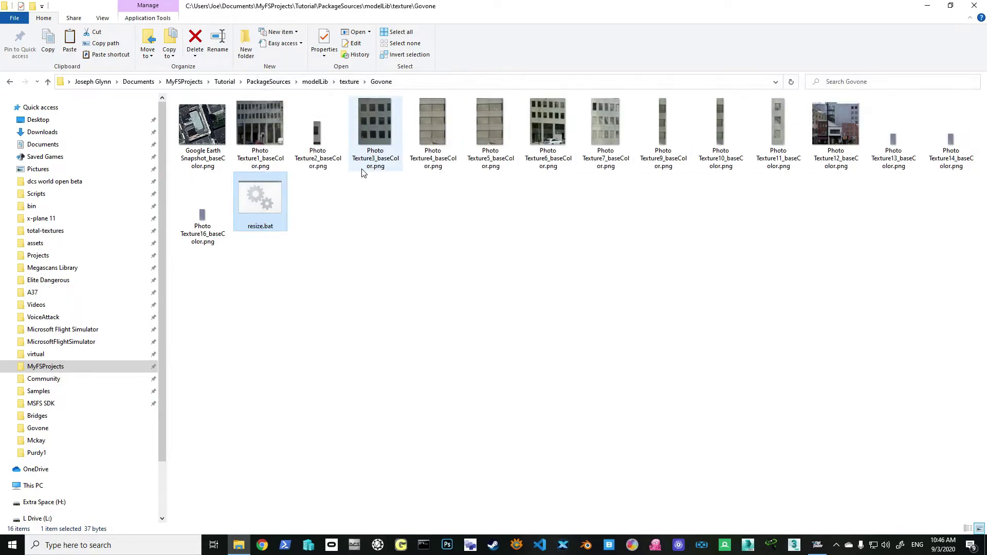
Run resize.bat to resize all PNGs to 256x256, close its window, and delete the script.
double_click(269, 205)
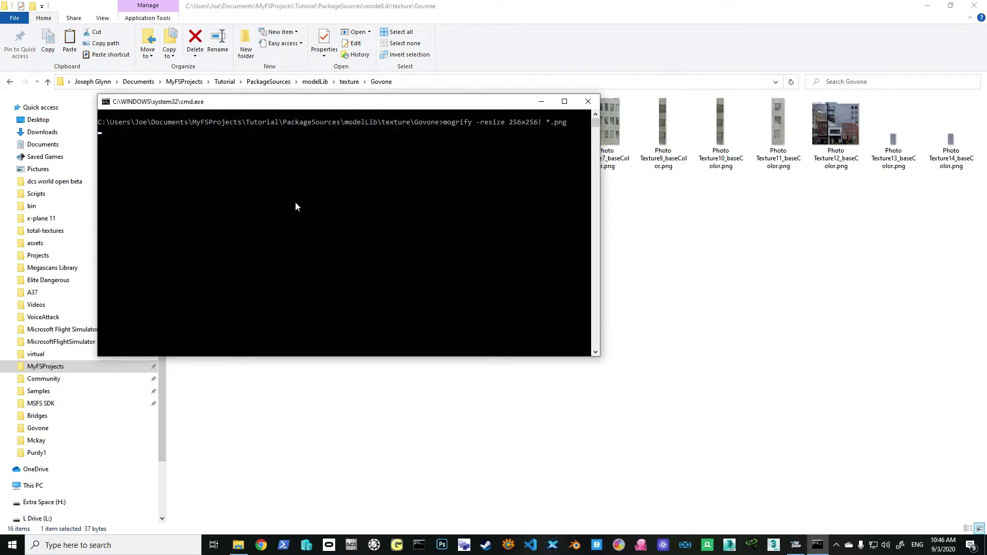
left_click(292, 200)
key("Return")
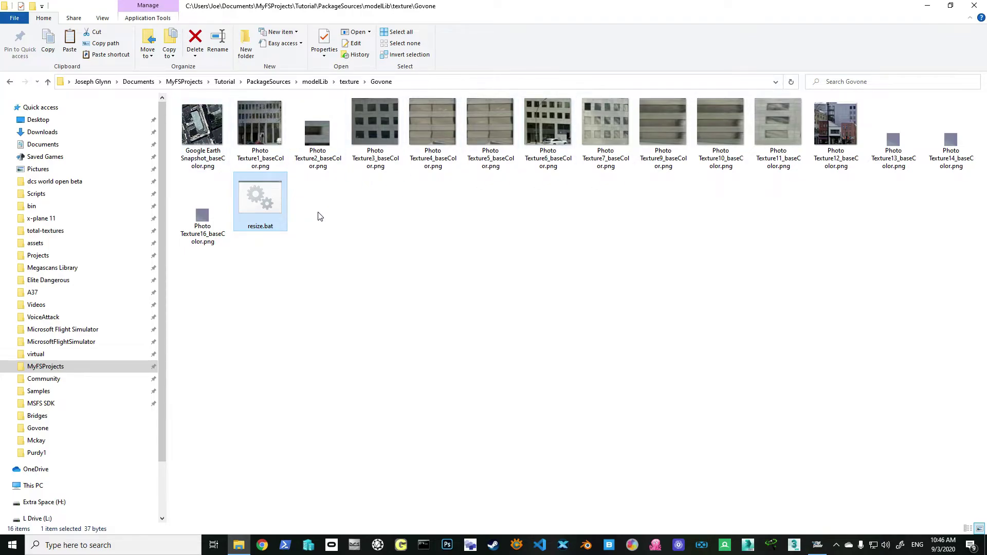
key("Delete")
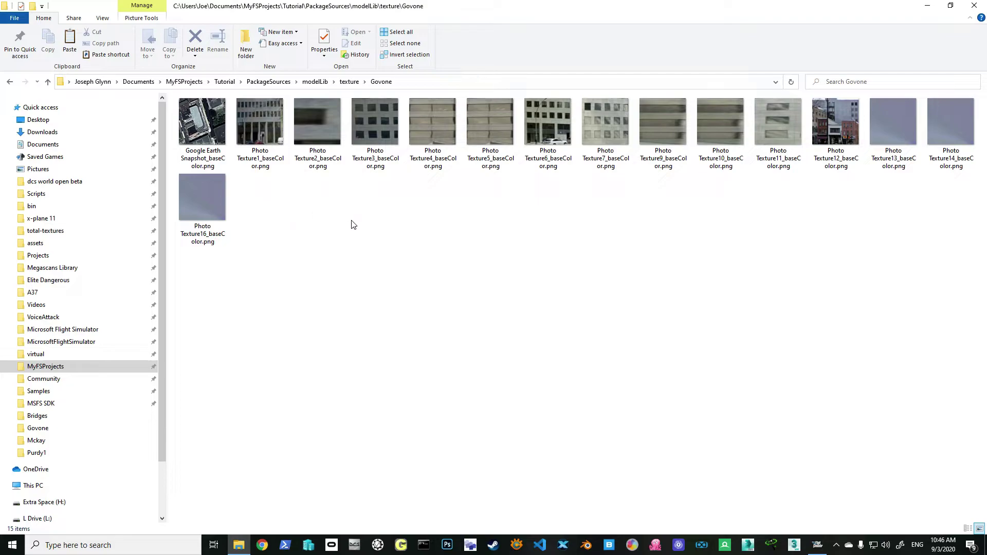
Clear the console, rebuild govone, and review the log showing 15 done, 5 skipped, 0 failed.
left_click(816, 546)
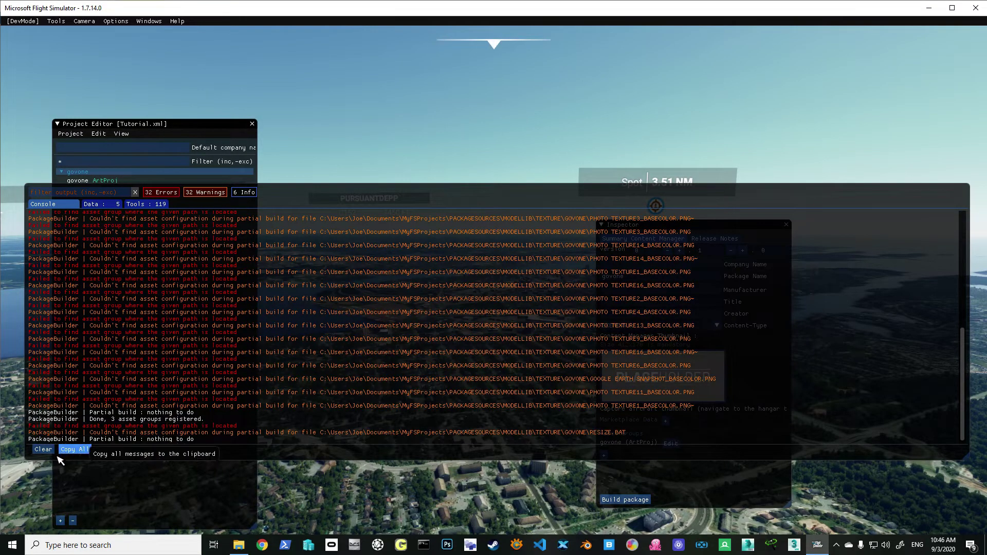
left_click(43, 449)
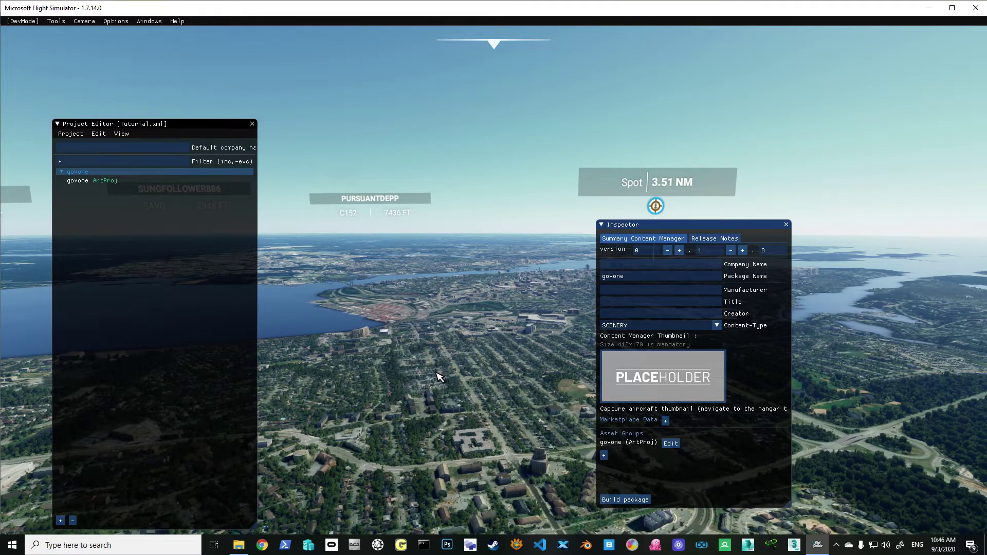
left_click(625, 500)
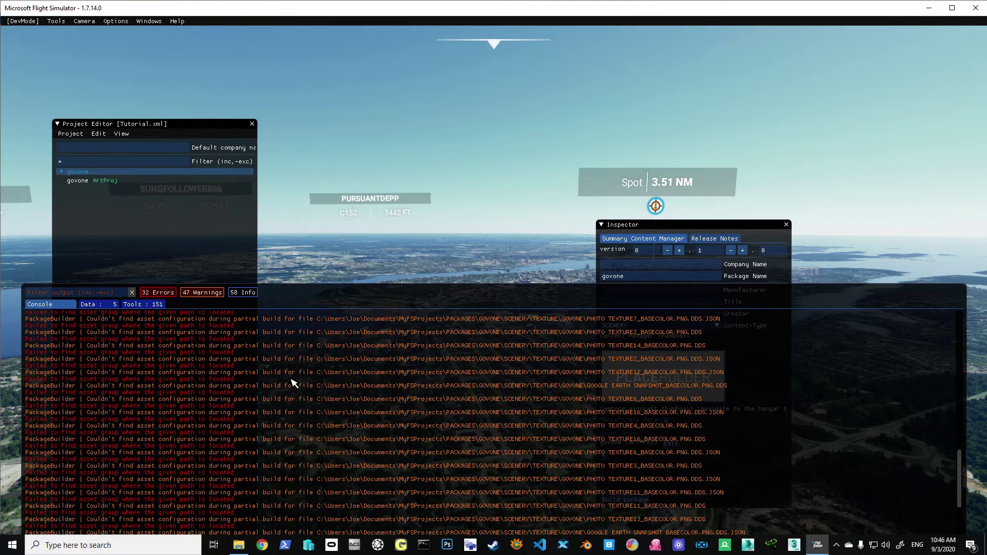
scroll(292, 380, "up", 3)
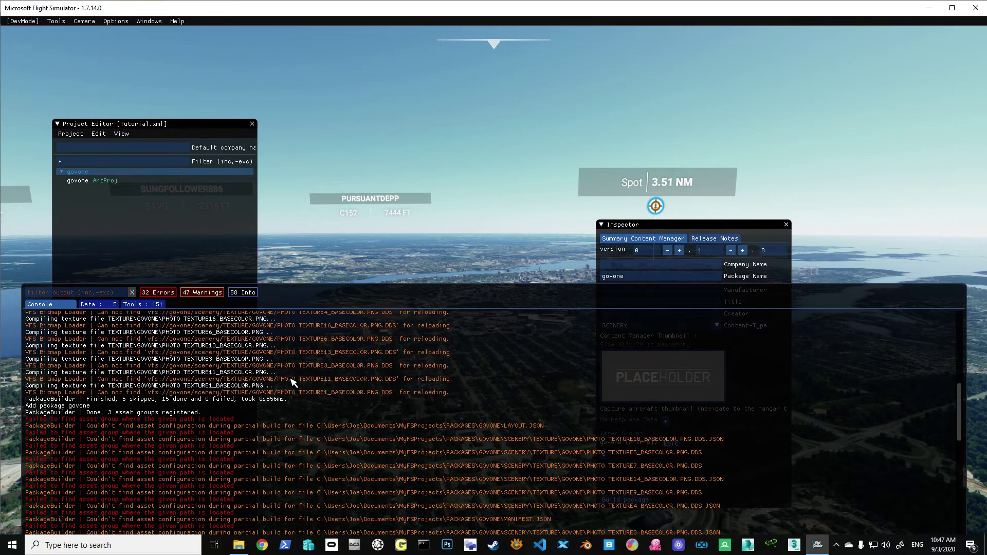
scroll(292, 380, "up", 5)
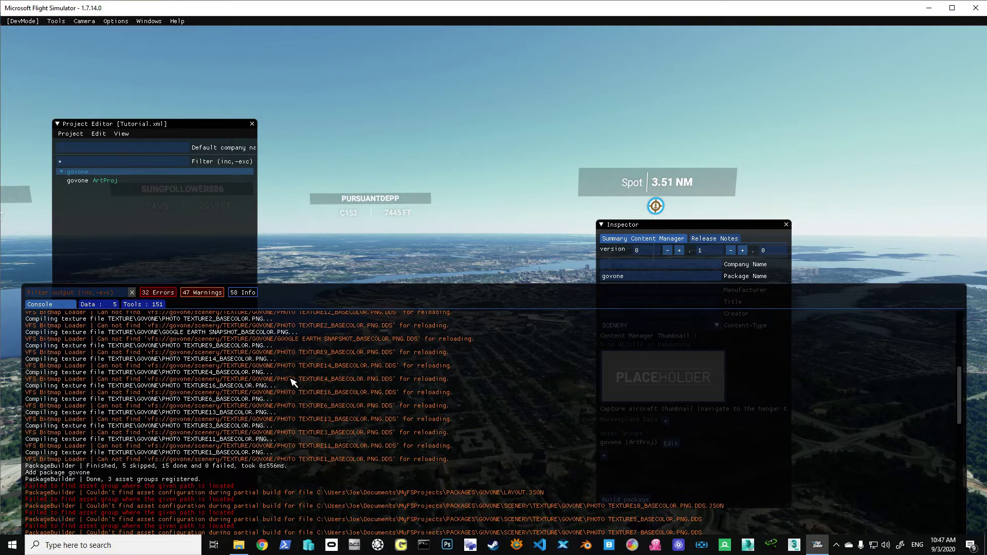
scroll(292, 382, "down", 4)
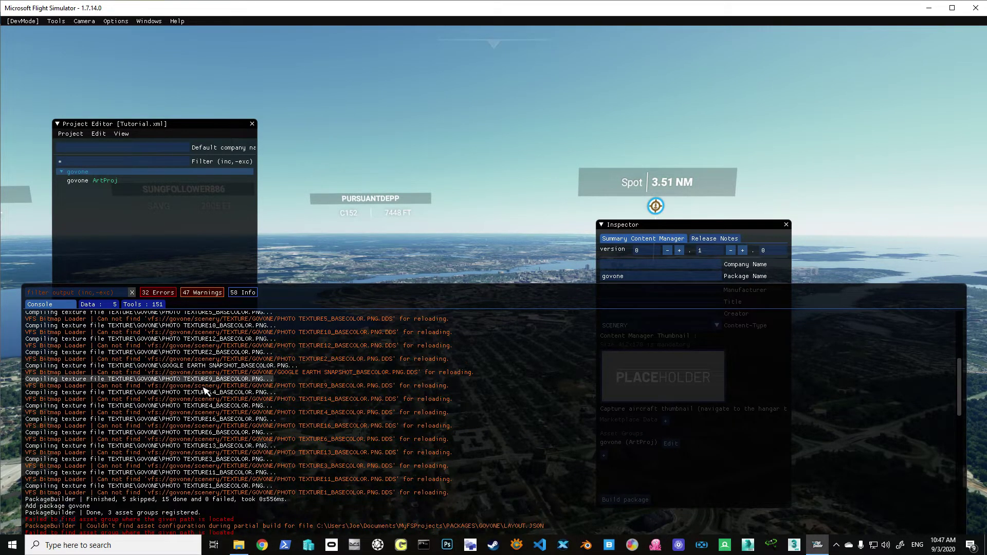
scroll(272, 438, "down", 10)
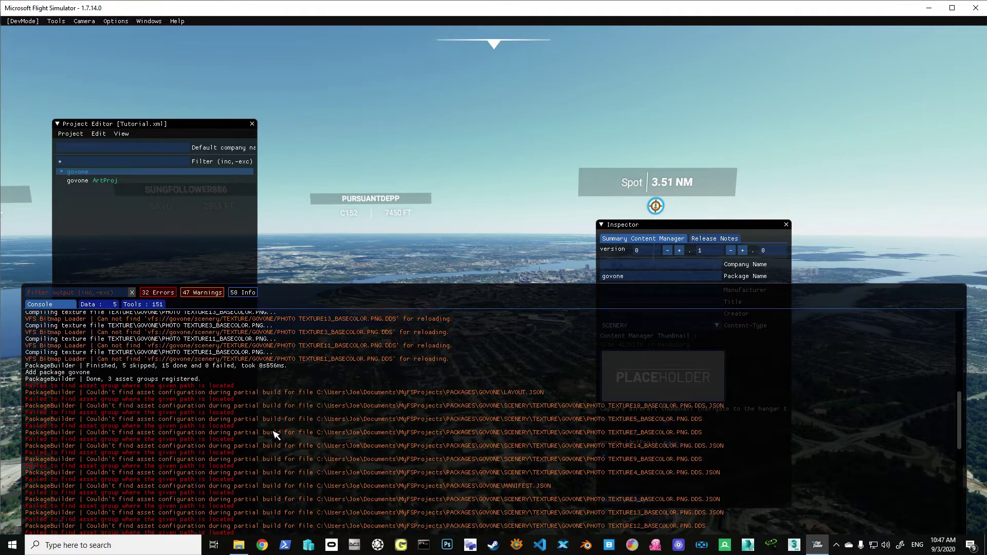
Browse from Tutorial into Packages\govone\scenery\TEXTURE\GOVONE to see the compiled DDS textures.
left_click(238, 547)
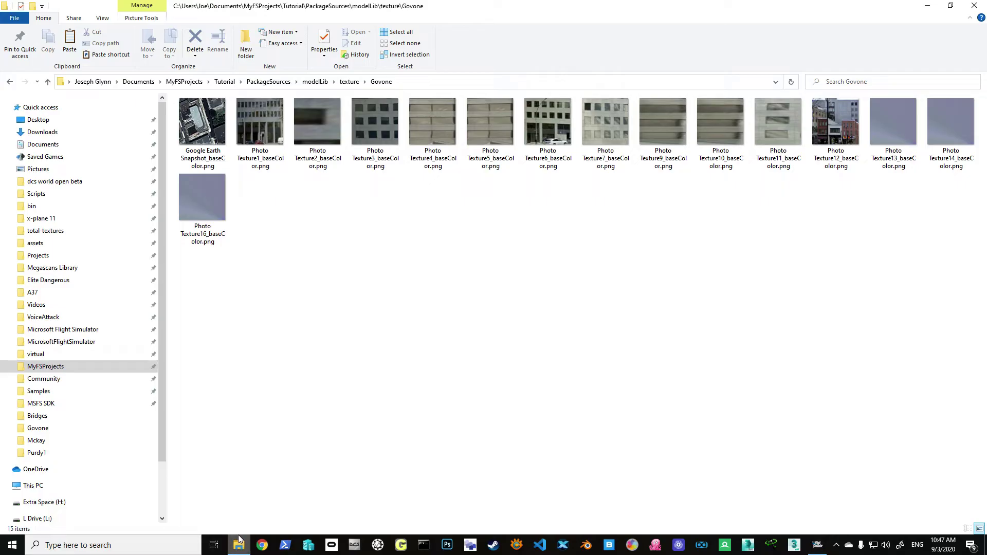
left_click(224, 81)
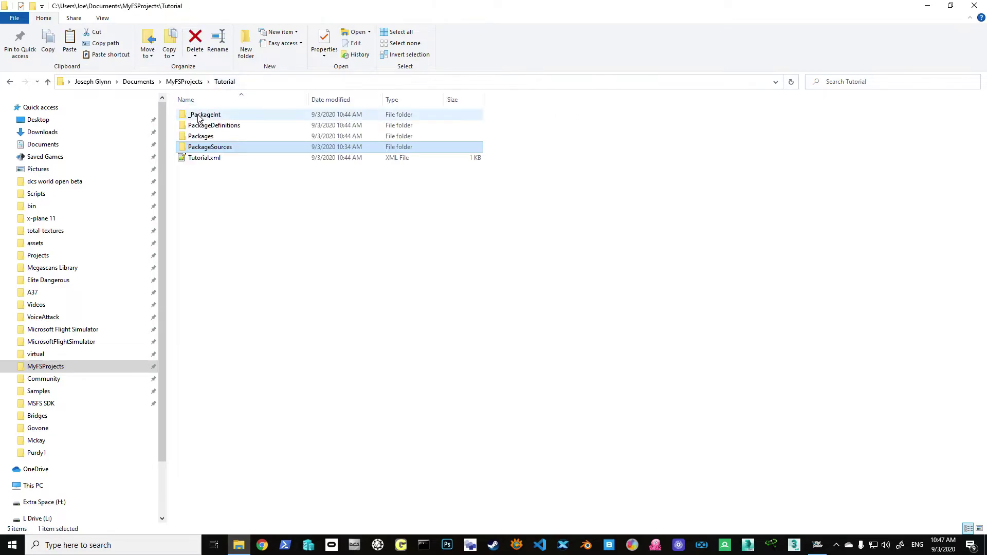
double_click(198, 137)
double_click(194, 115)
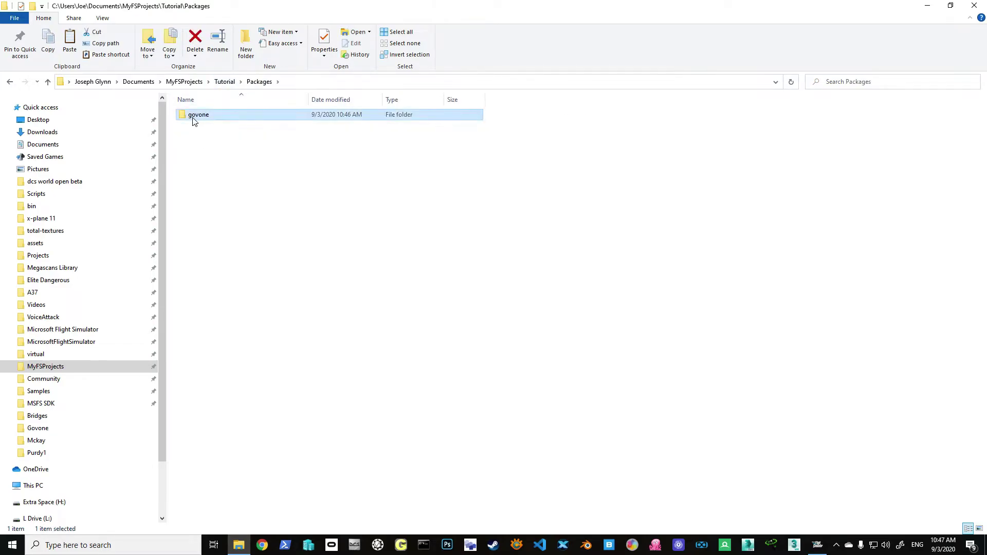
double_click(198, 127)
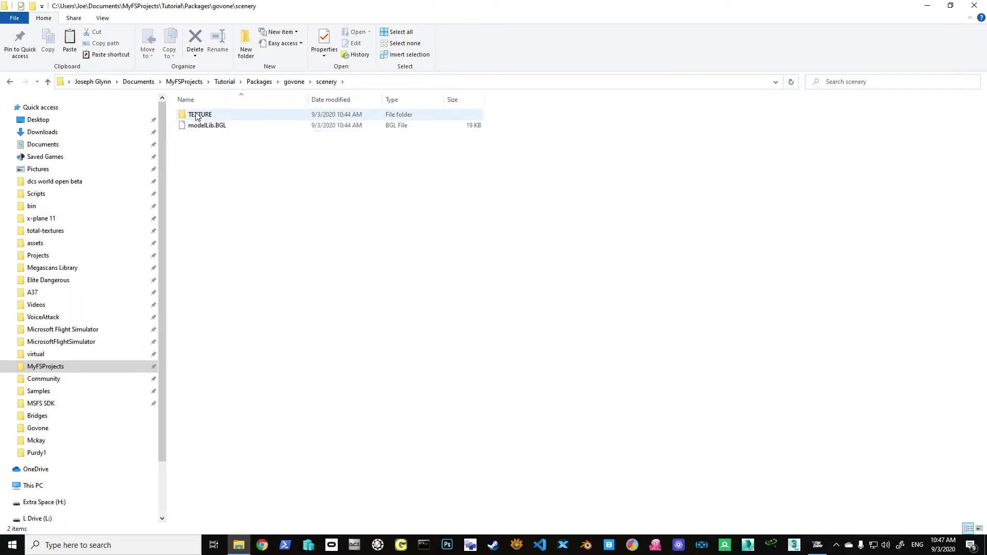
double_click(198, 115)
double_click(197, 115)
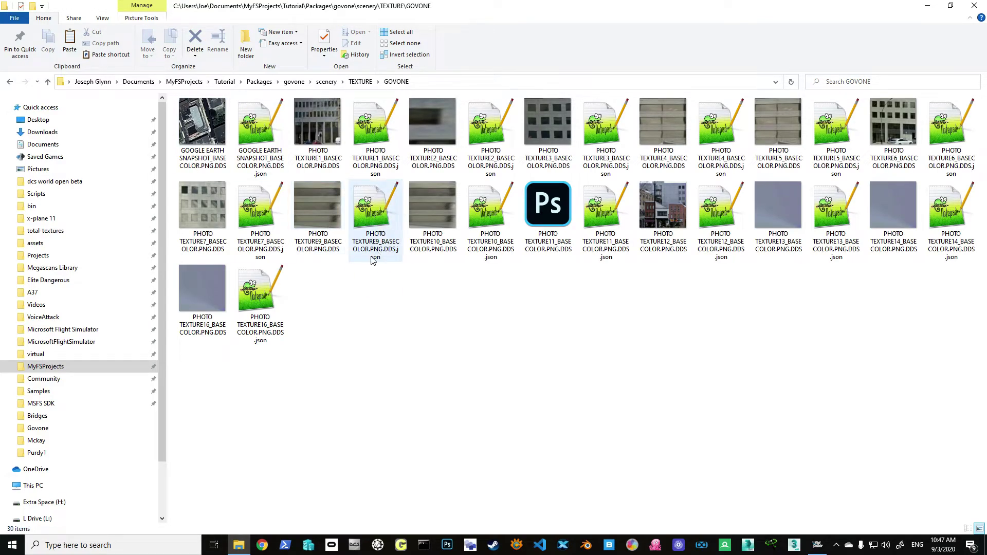
Return to the Packages folder and select the govone package folder for copying.
left_click(258, 82)
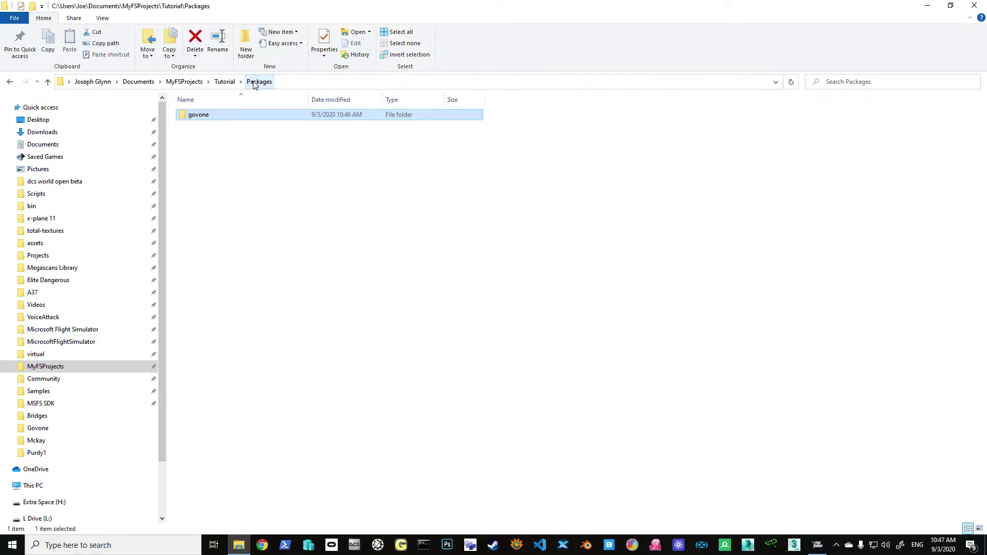
left_click(224, 83)
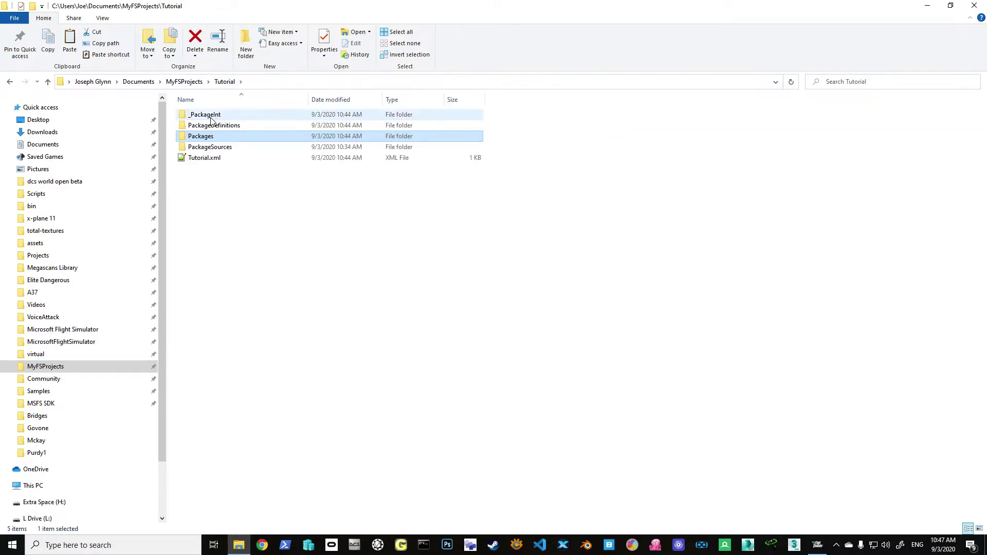
double_click(206, 133)
left_click(203, 121)
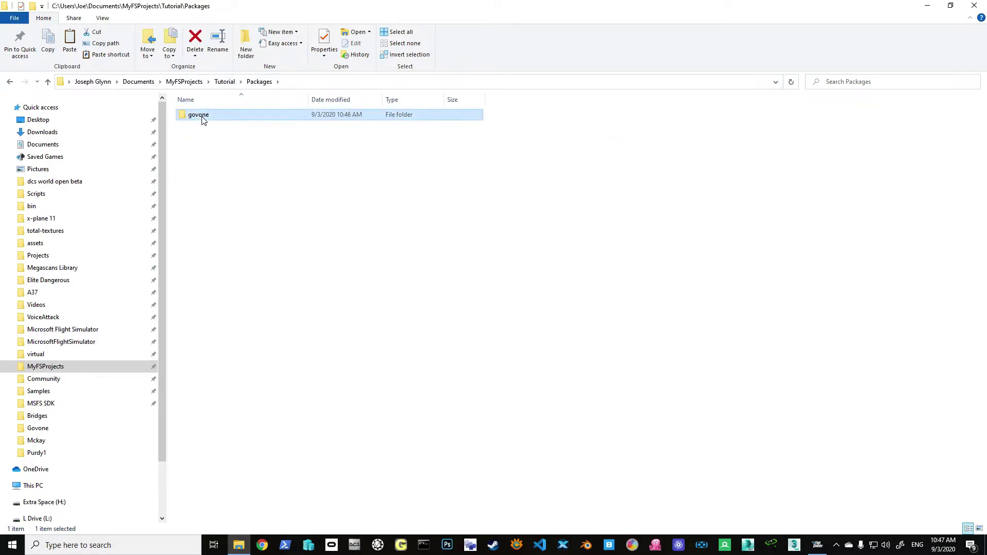
Paste the govone package into the Community folder and return to Flight Simulator.
left_click(57, 378)
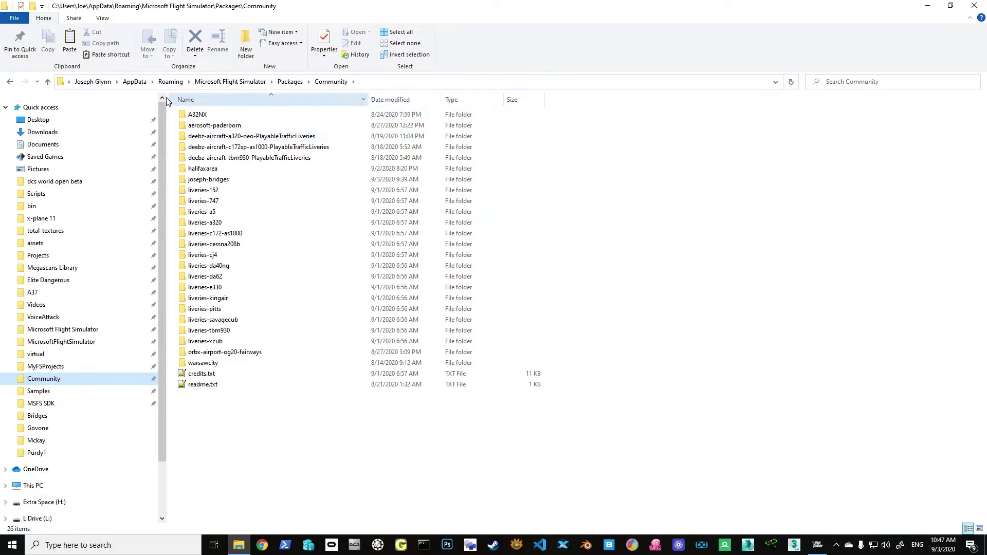
left_click(372, 85)
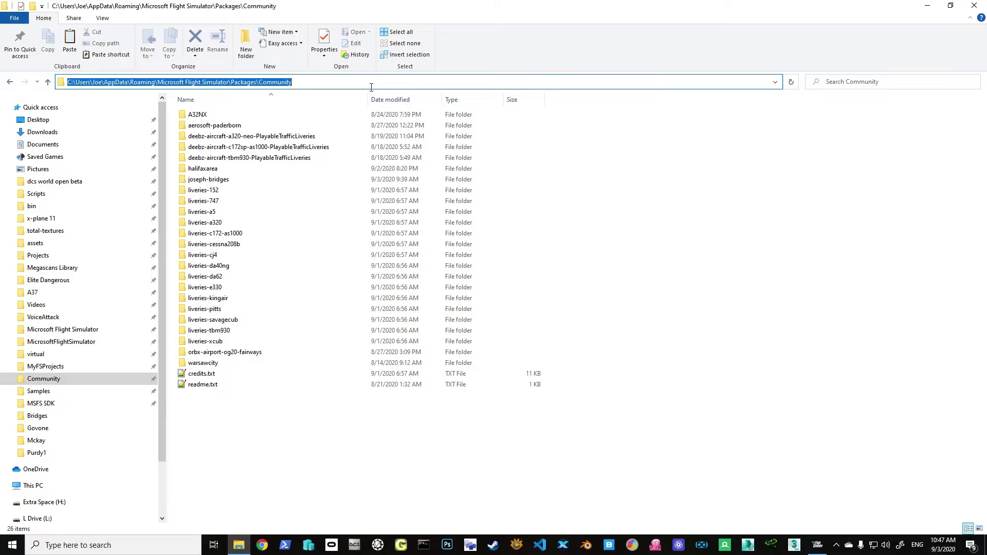
left_click(267, 420)
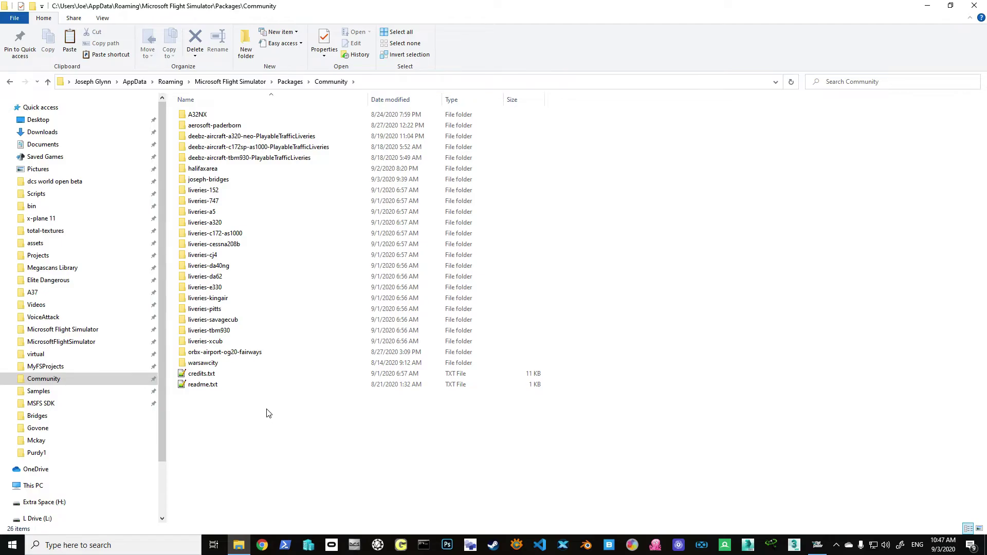
key("ctrl+v")
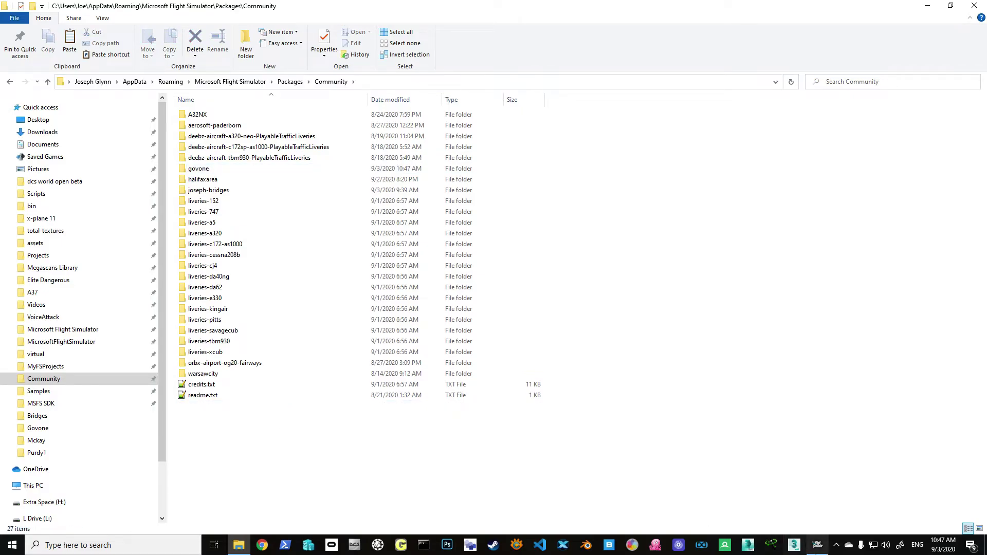
left_click(818, 546)
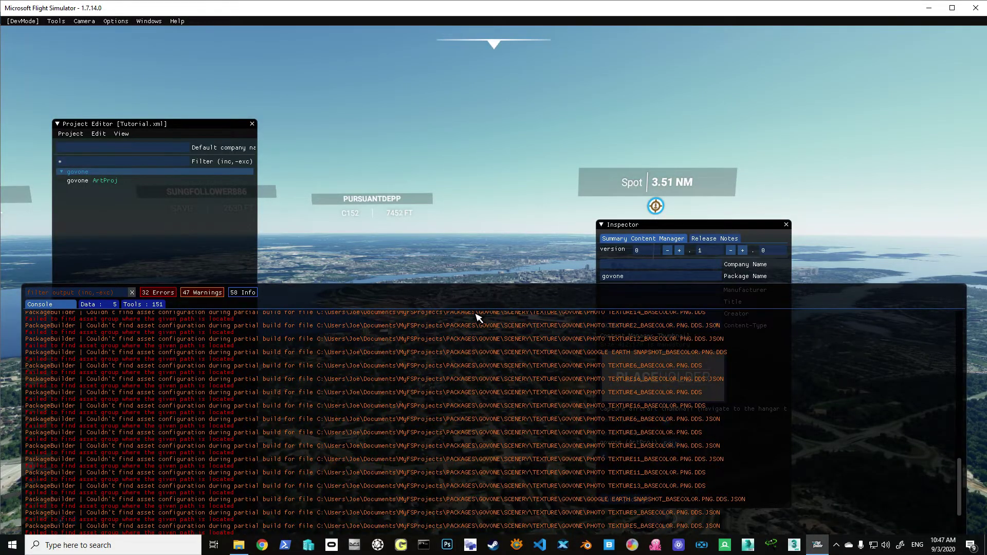
Close the Tutorial project from the Project Editor's project menu.
left_click_drag(463, 291, 470, 198)
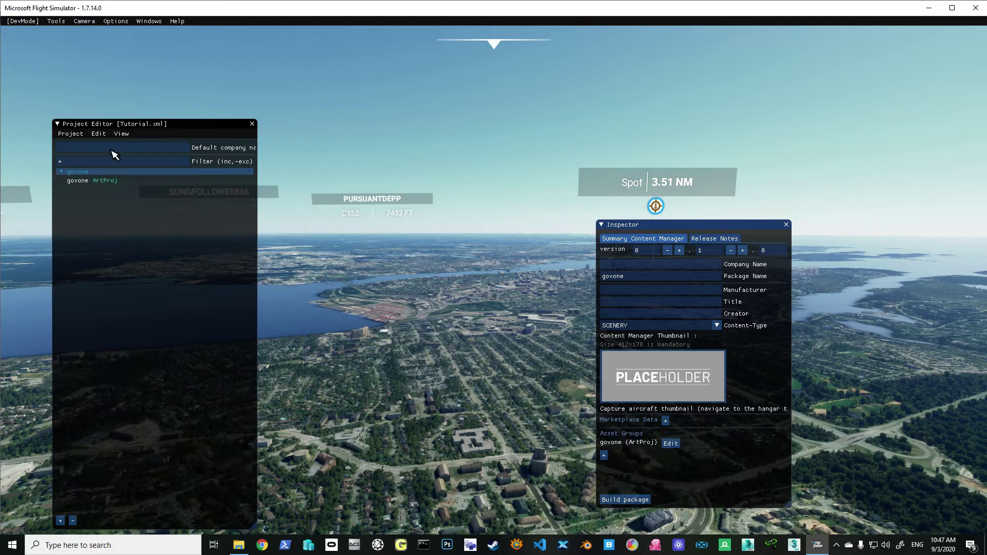
left_click(70, 134)
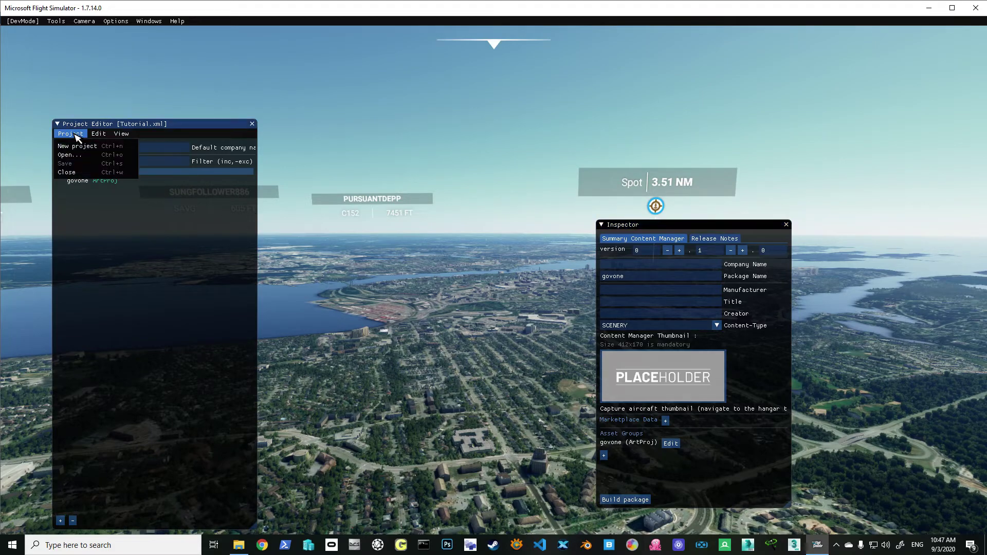
left_click(401, 283)
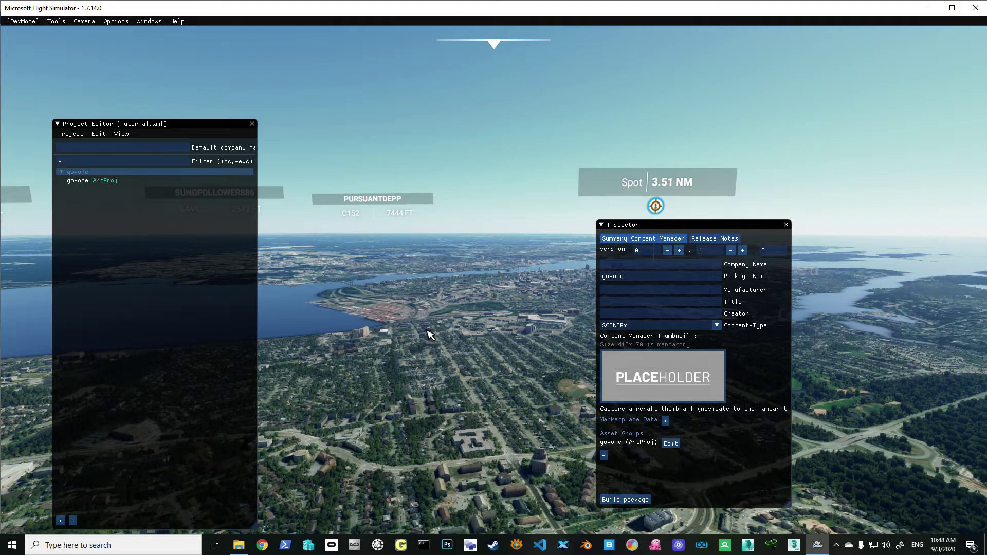
left_click(71, 134)
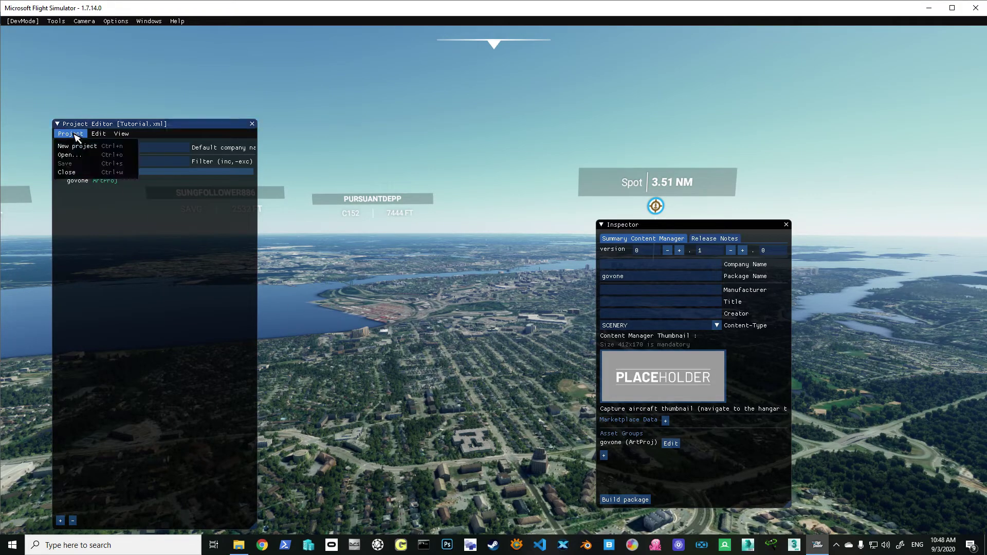
left_click(75, 173)
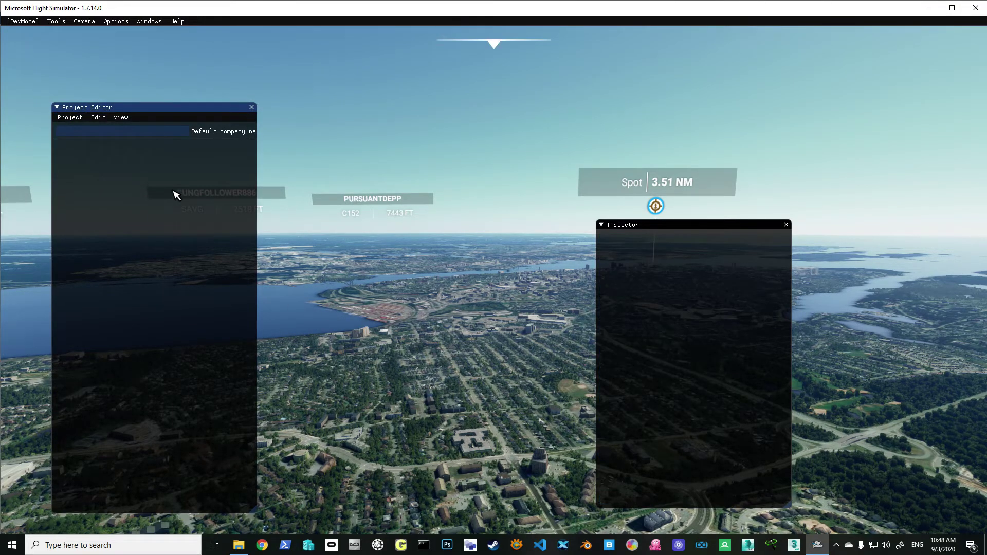
Close the Inspector and Project Editor panels.
left_click(787, 225)
left_click(251, 107)
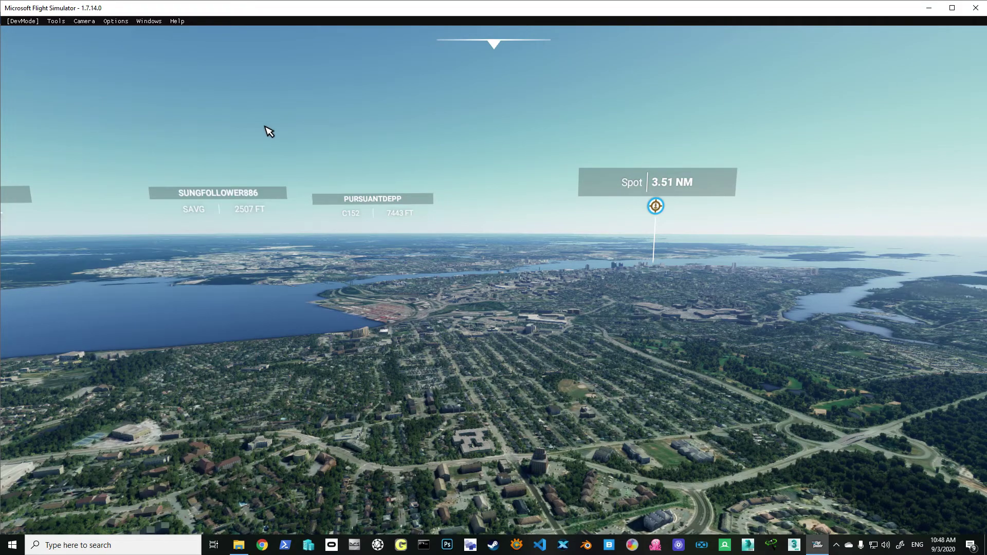
left_click(23, 22)
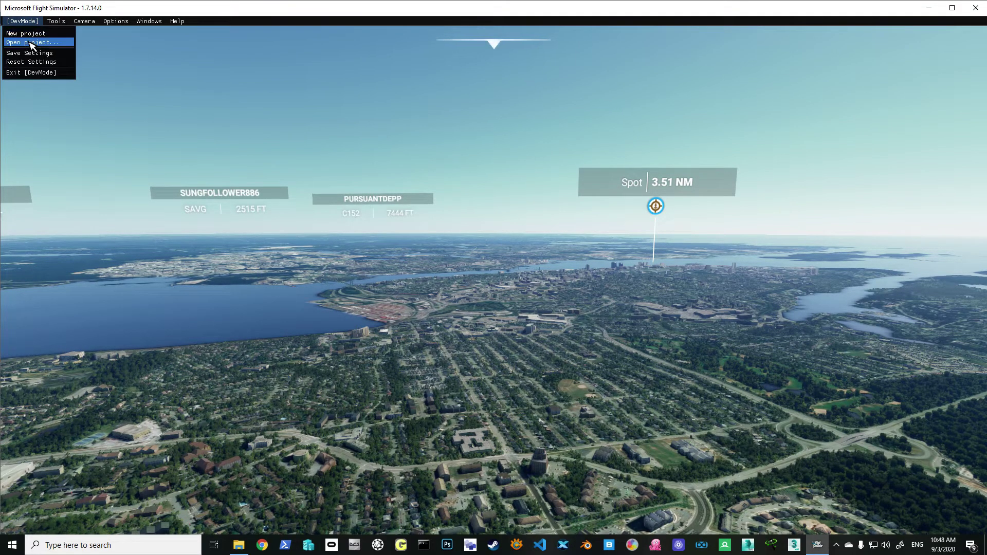
Open Tutorial.xml from Documents\MyFSProjects\Tutorial via DevMode's Open project.
left_click(24, 37)
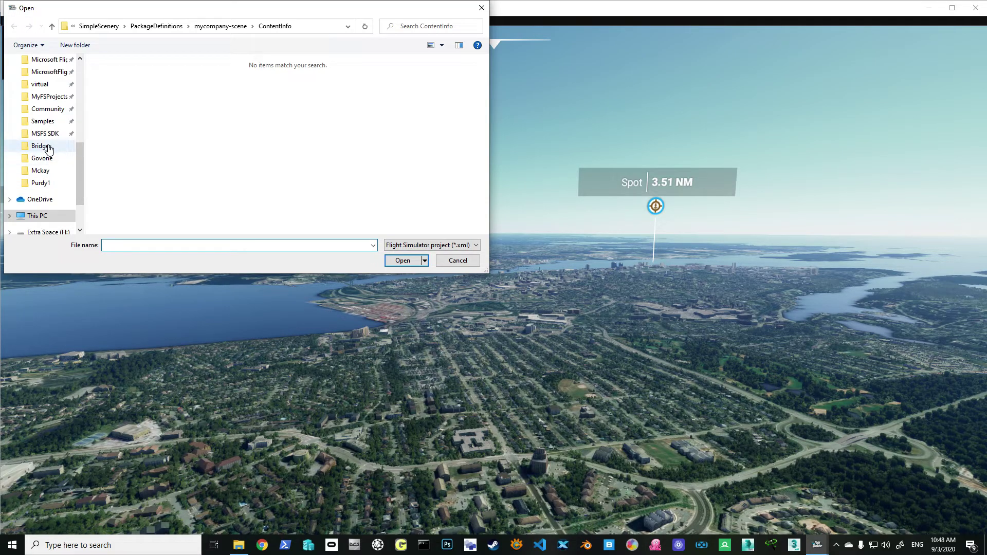
left_click(47, 97)
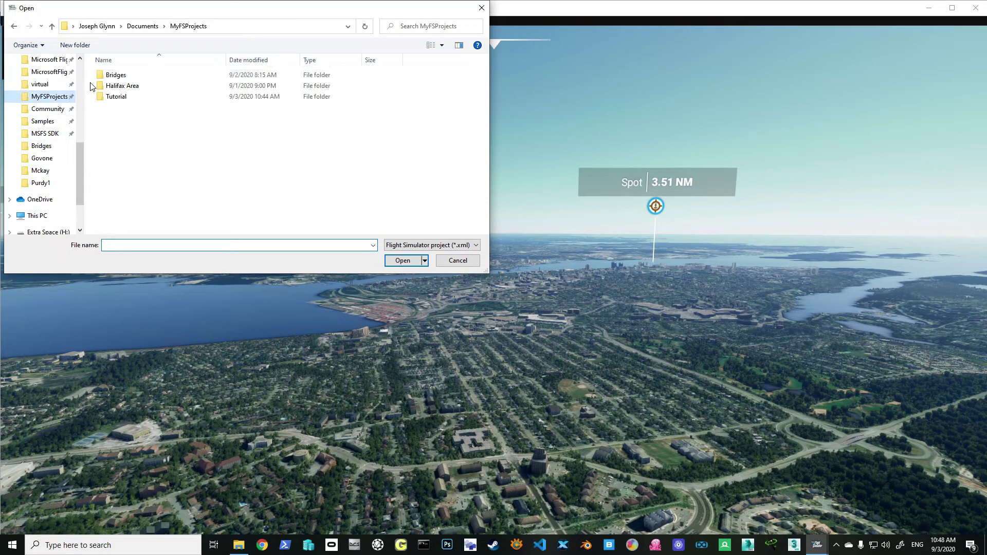
double_click(115, 97)
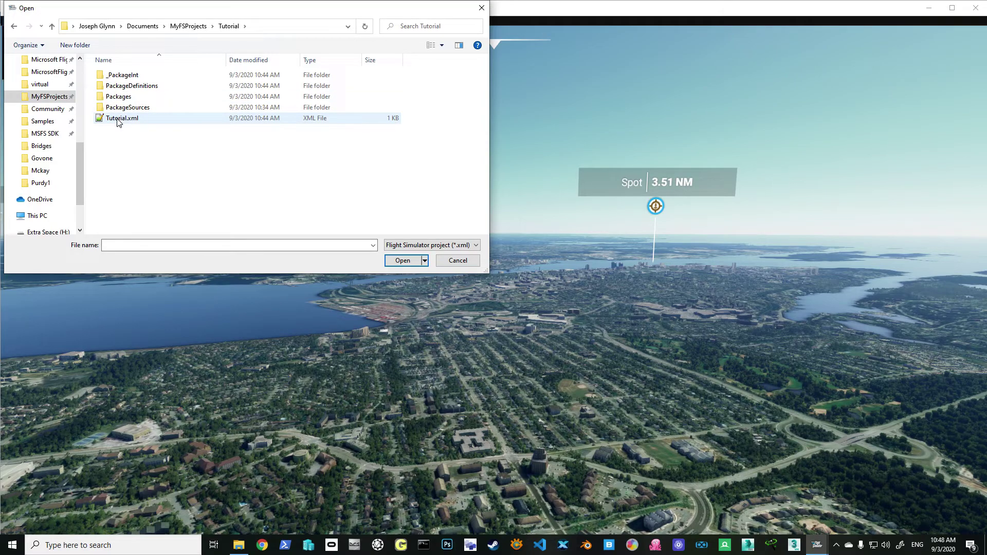
double_click(118, 119)
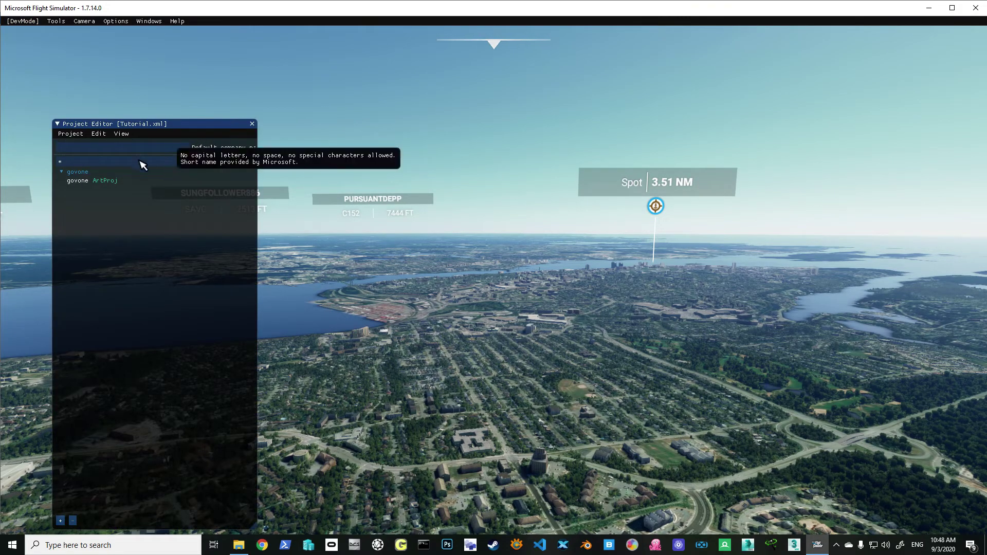
Show the Inspector for govone ArtProj, then launch the Scenery Editor from Tools.
left_click(95, 182)
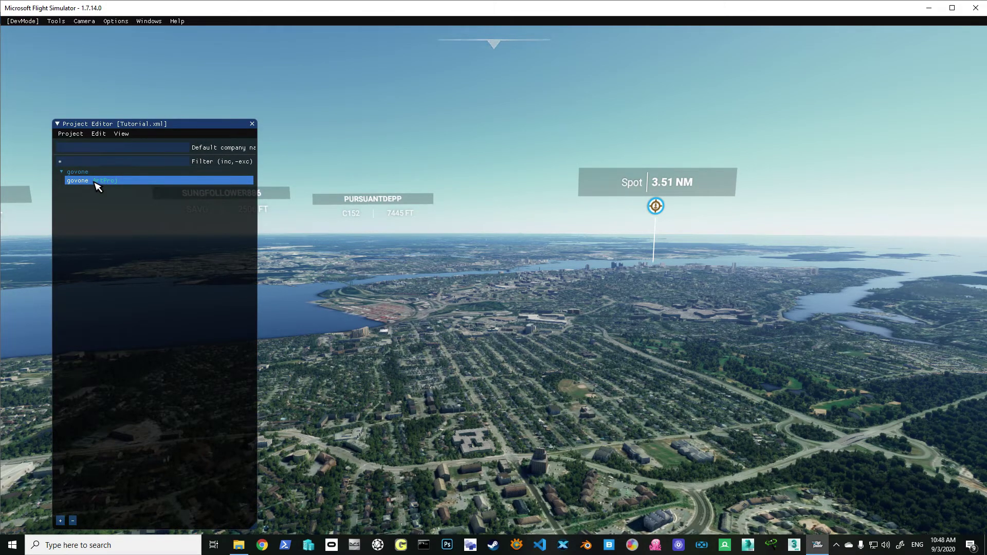
left_click(122, 134)
left_click(133, 153)
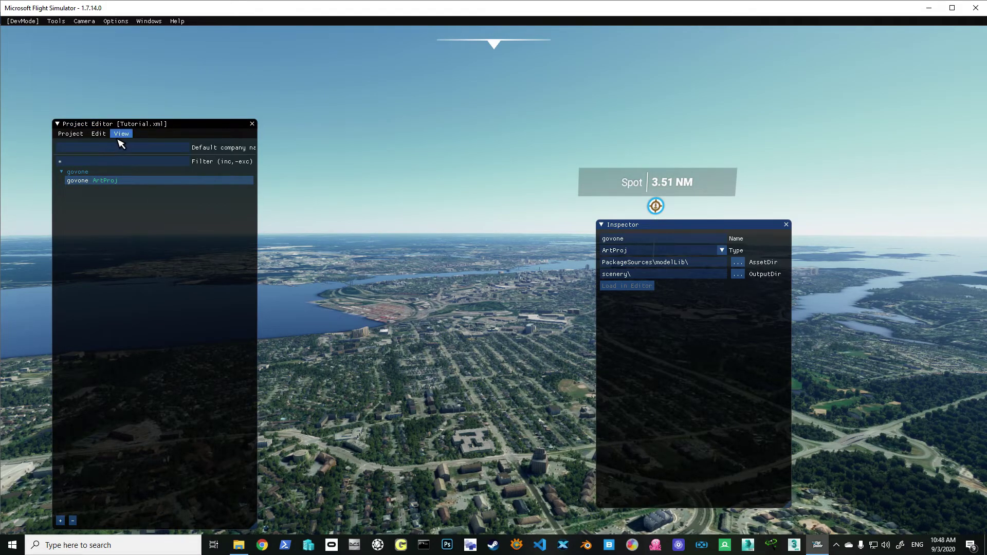
left_click(57, 22)
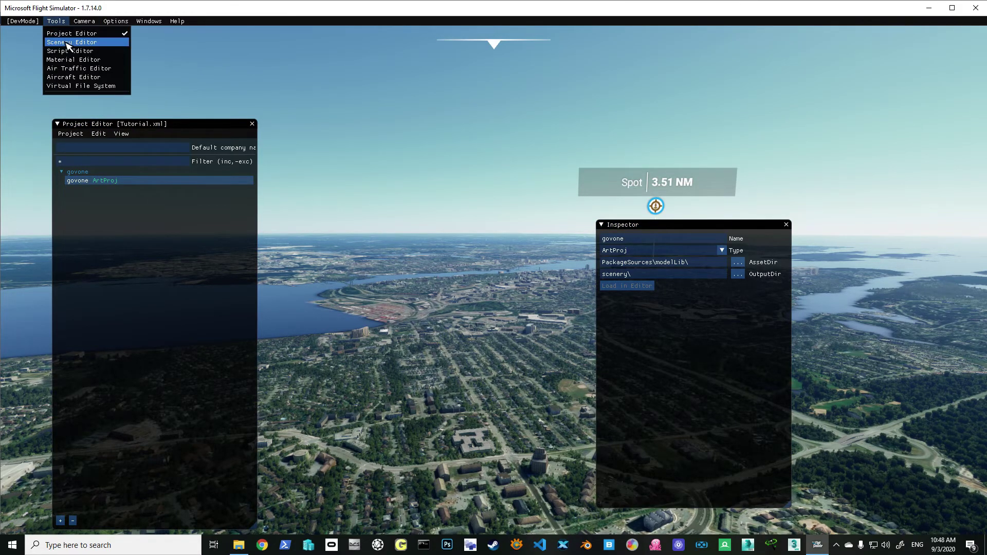
left_click(66, 43)
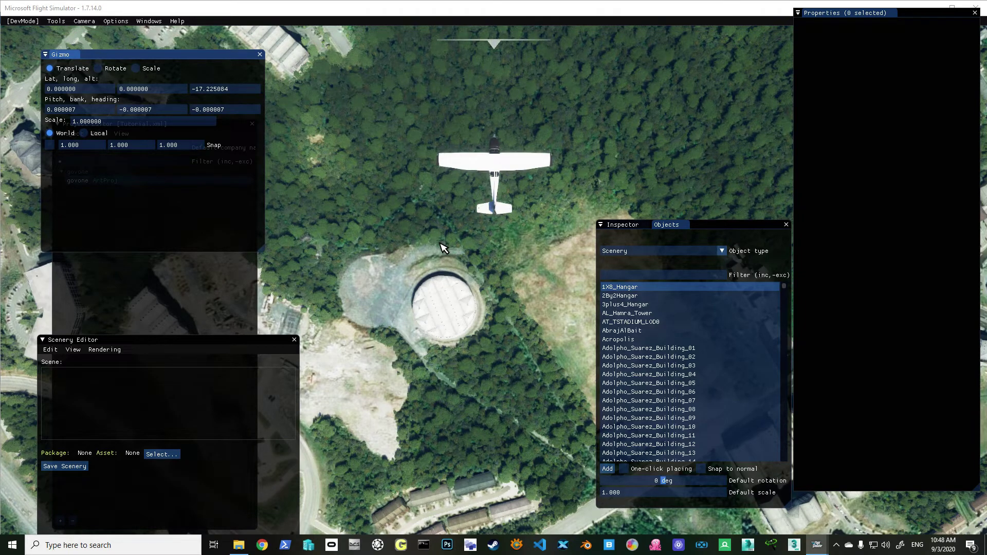
Filter the objects for 'gov', select Govone, then close the objects list.
left_click(628, 275)
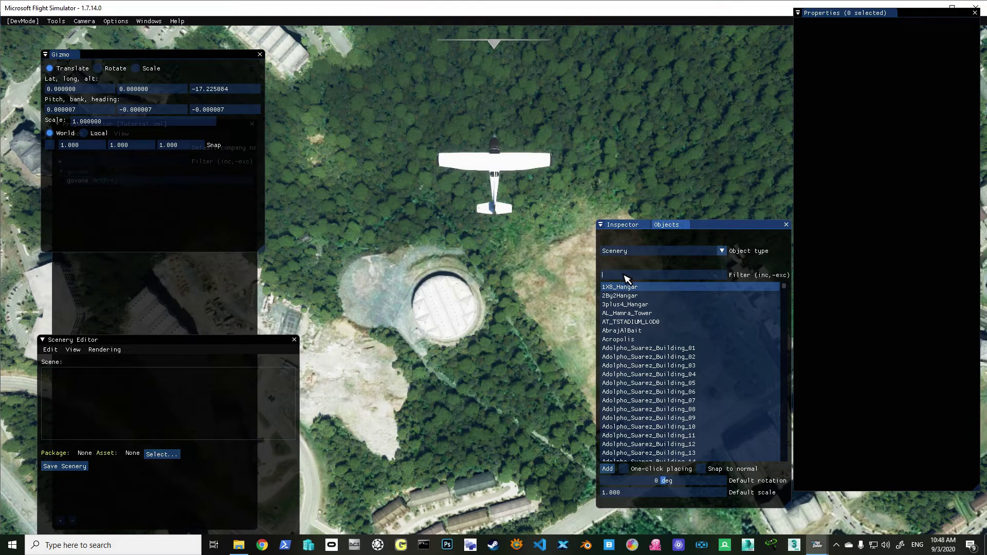
type("gov")
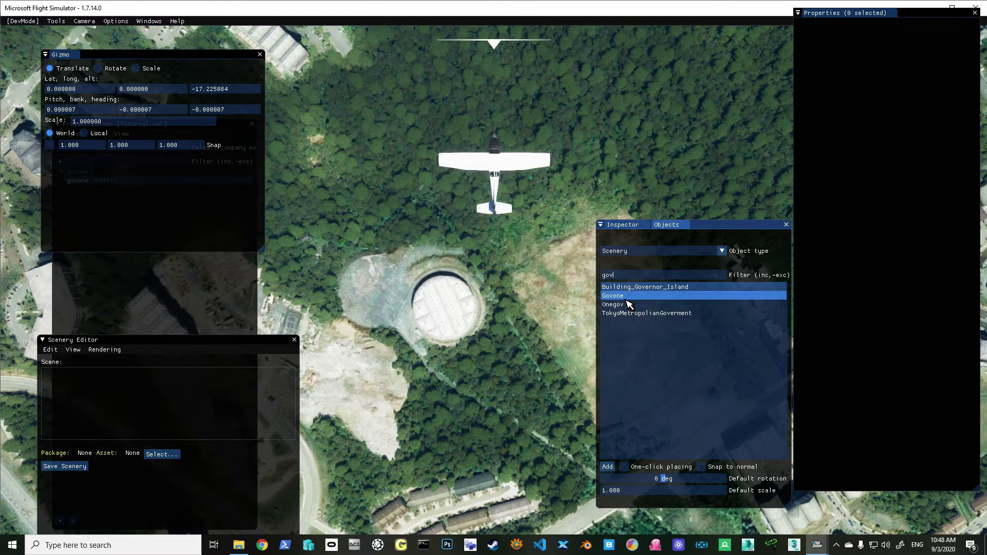
left_click(627, 297)
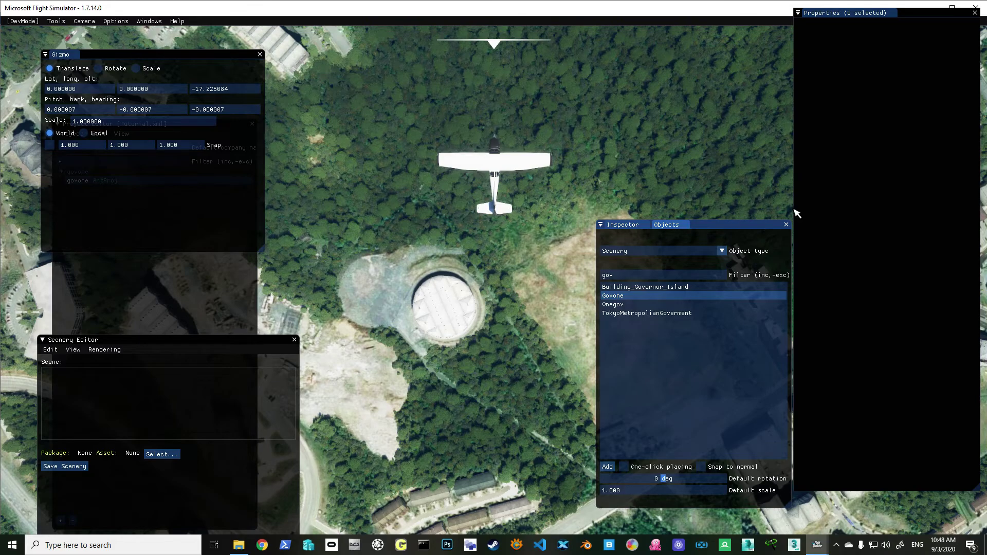
left_click(786, 224)
Close the open editor panels and reopen the Tutorial.xml project.
left_click(295, 340)
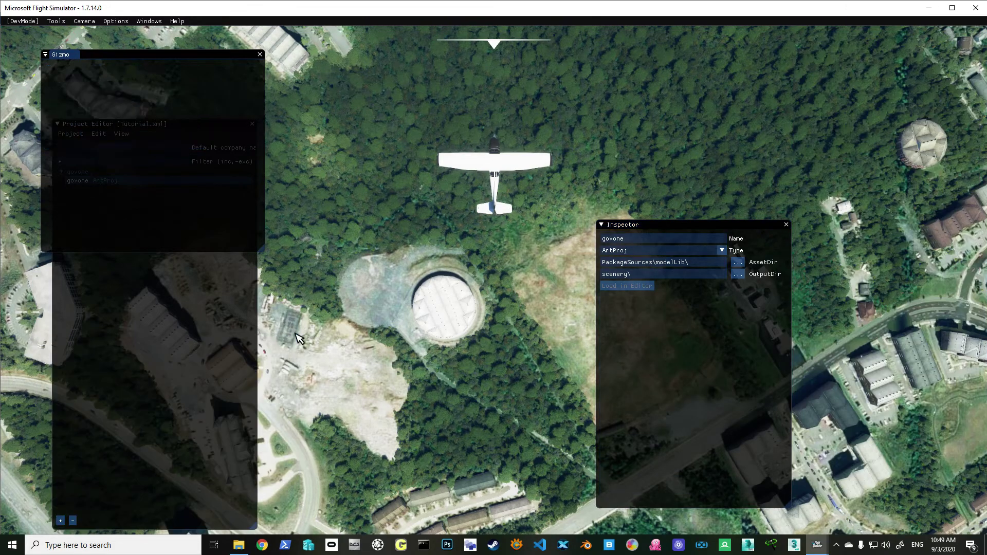
left_click(786, 225)
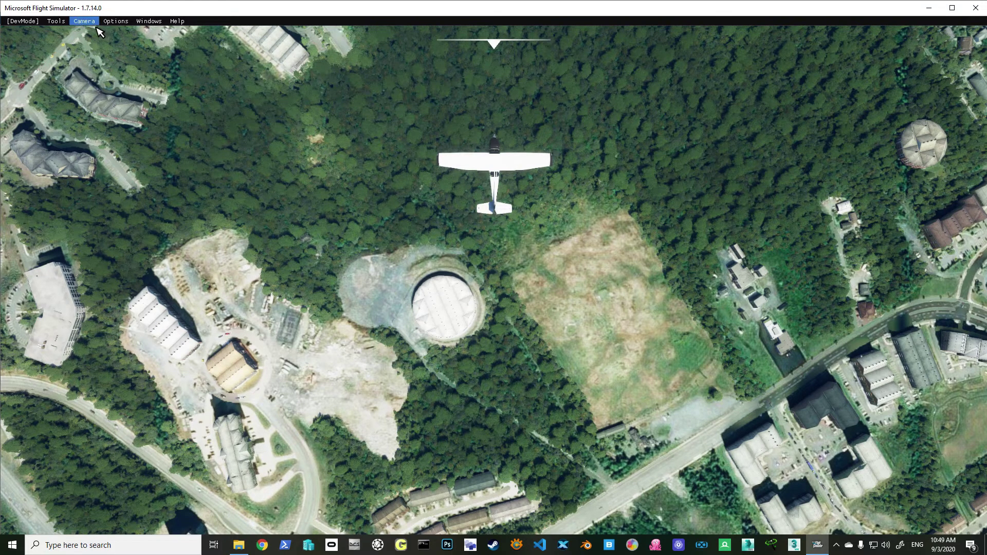
left_click(23, 21)
left_click(29, 45)
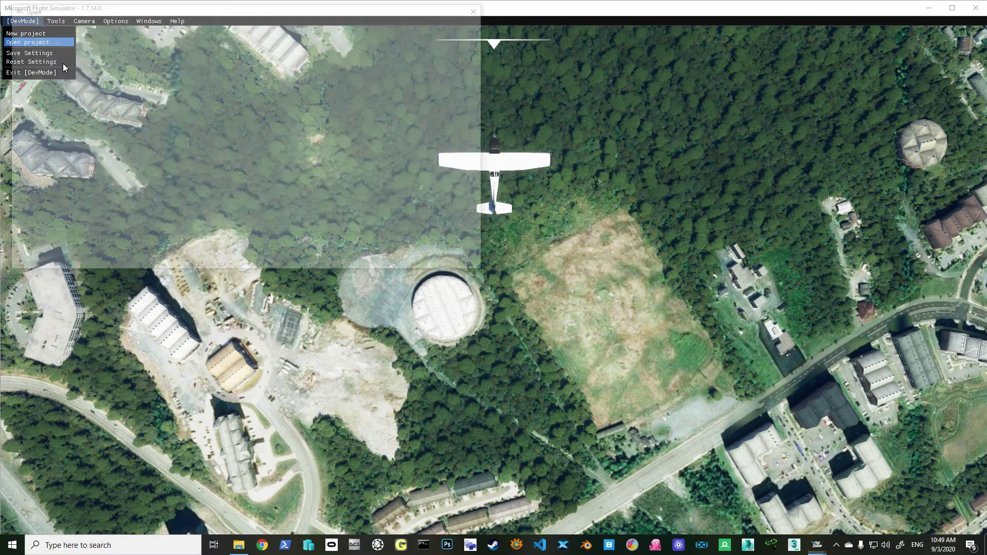
left_click(125, 119)
double_click(124, 120)
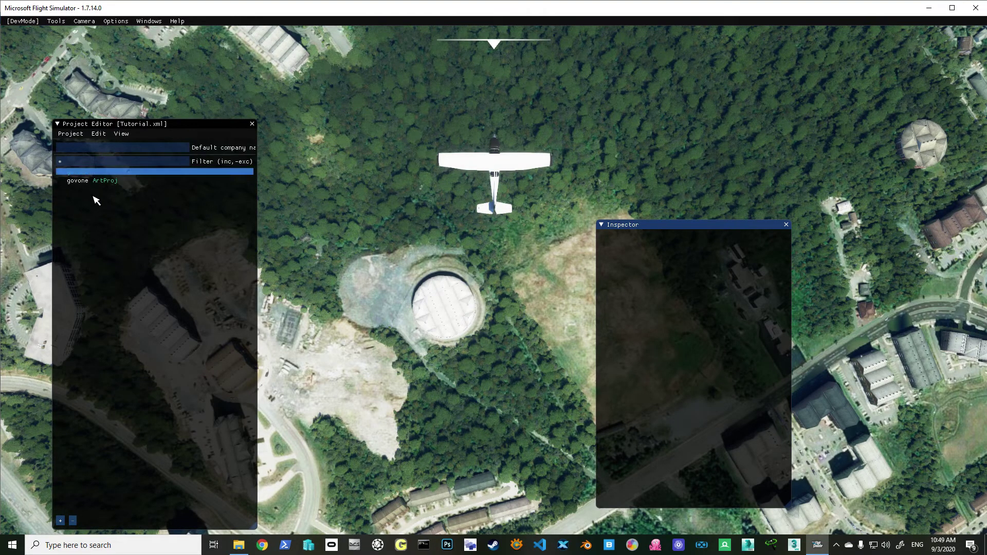
Select govone ArtProj and launch the Scenery Editor from Tools.
left_click(80, 181)
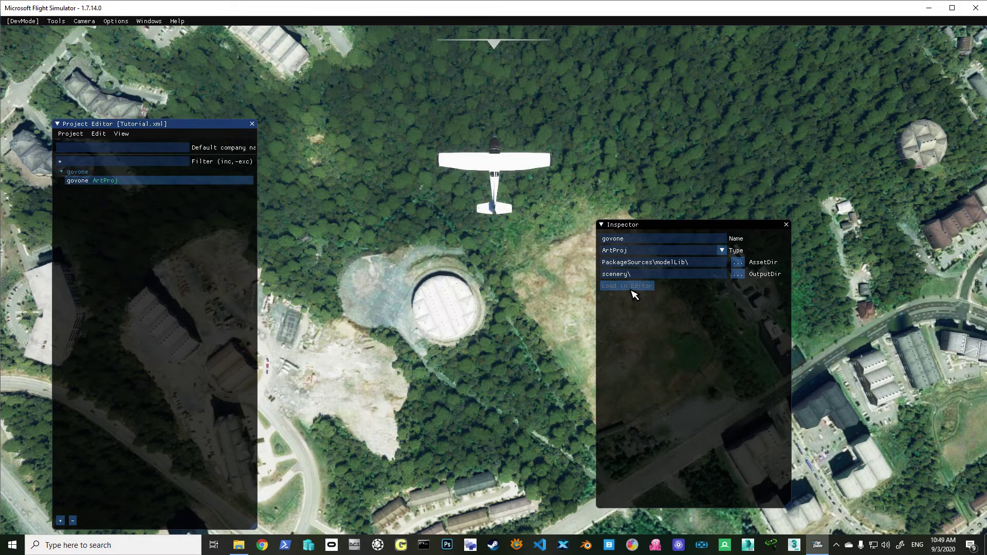
left_click(56, 21)
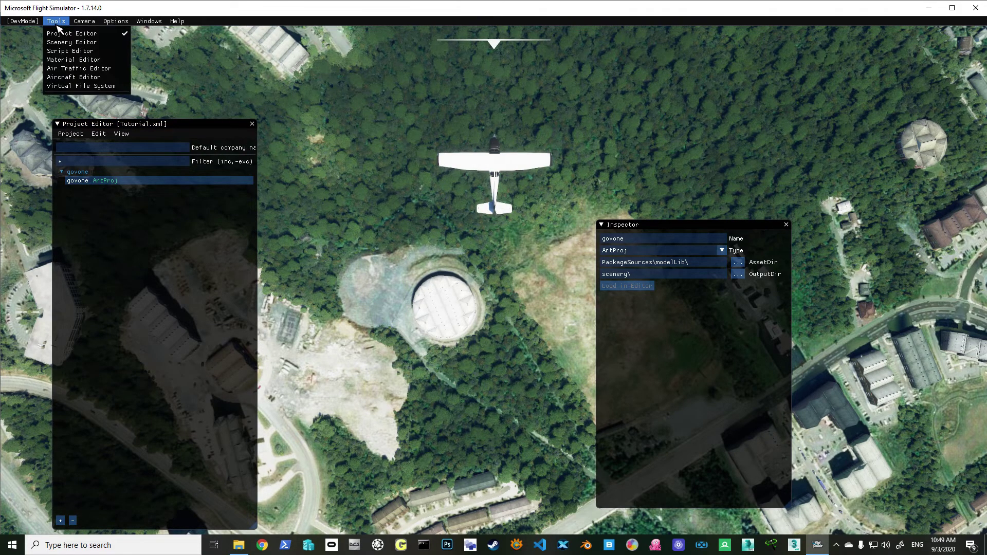
left_click(69, 43)
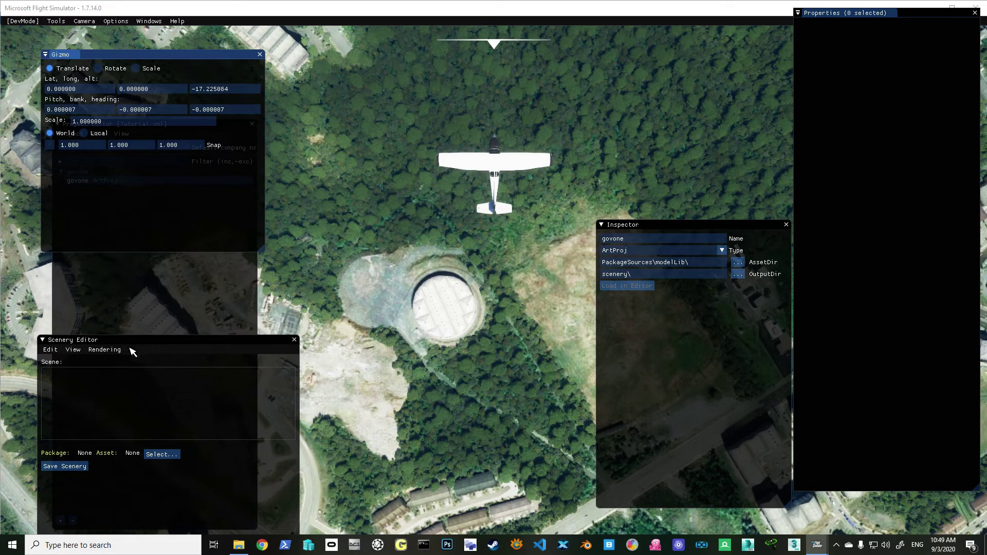
Show the Objects list, filter for 'govon', and add Govone to the scene.
left_click(73, 350)
left_click(105, 379)
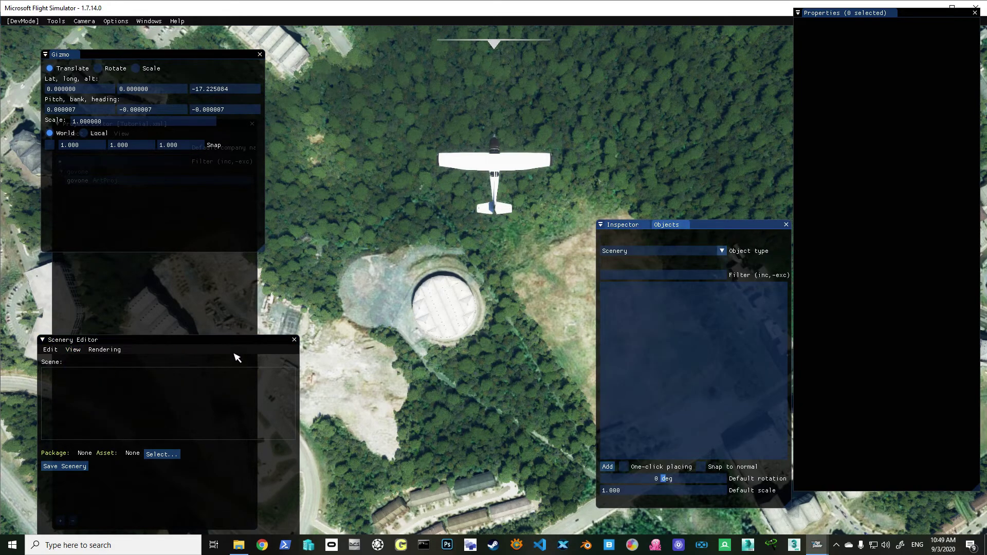
left_click_drag(729, 225, 661, 223)
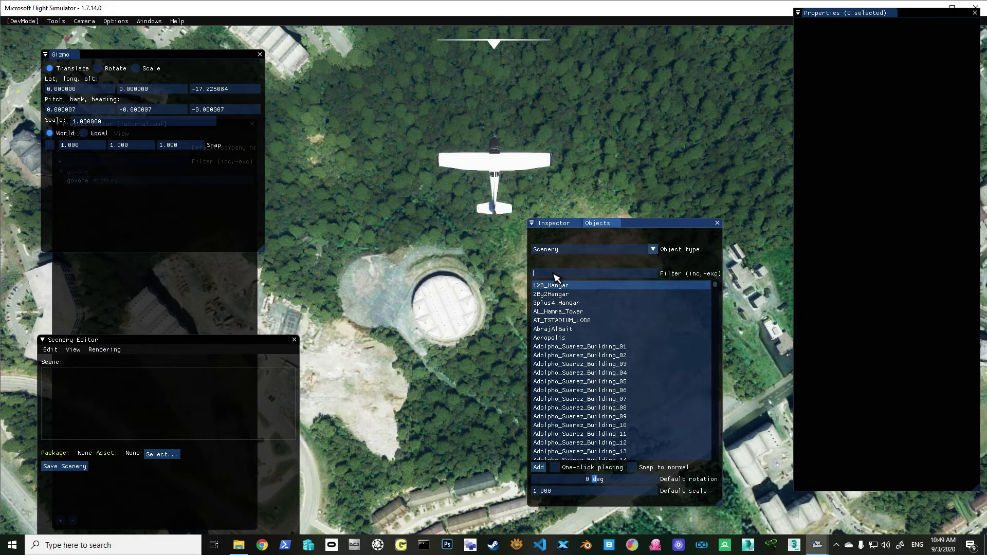
type("gov")
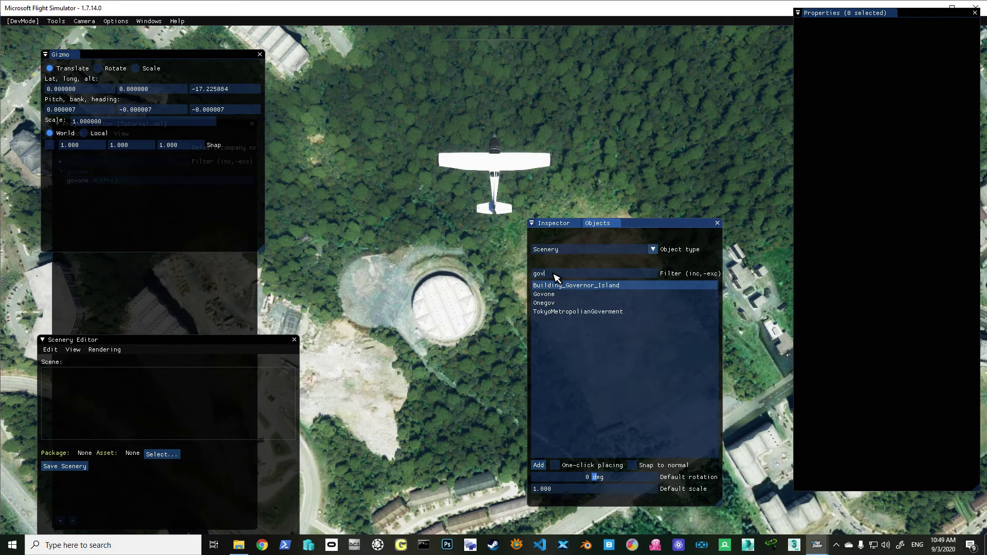
type("on")
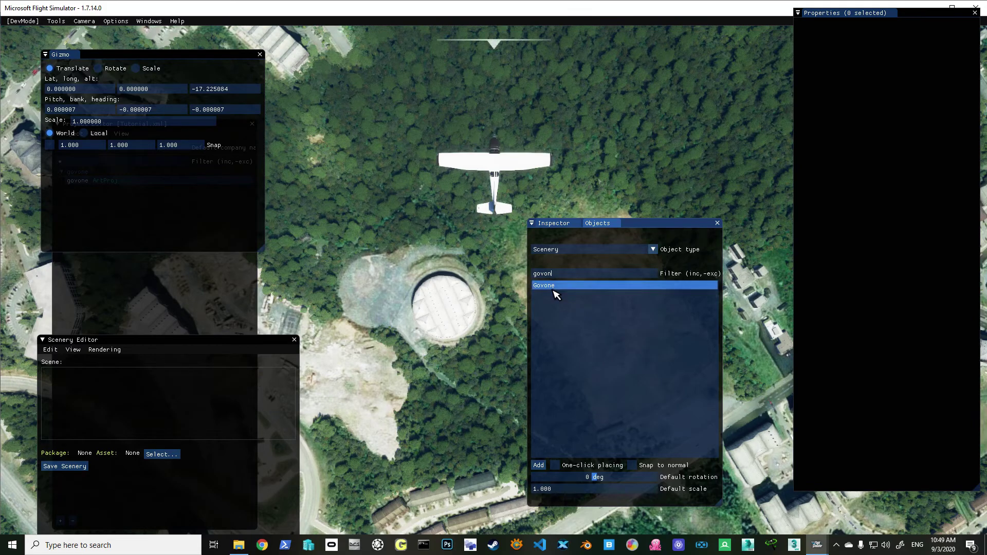
left_click(553, 288)
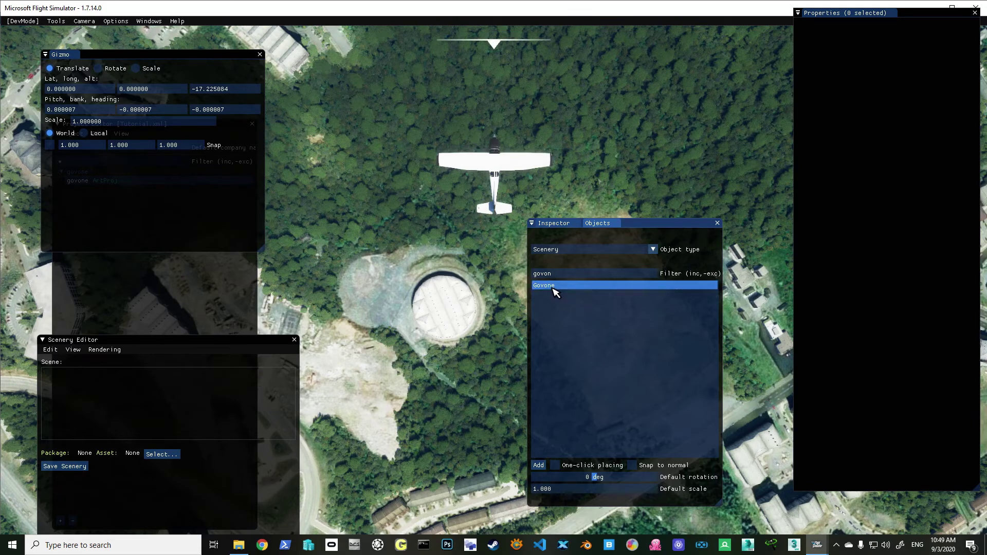
left_click(540, 465)
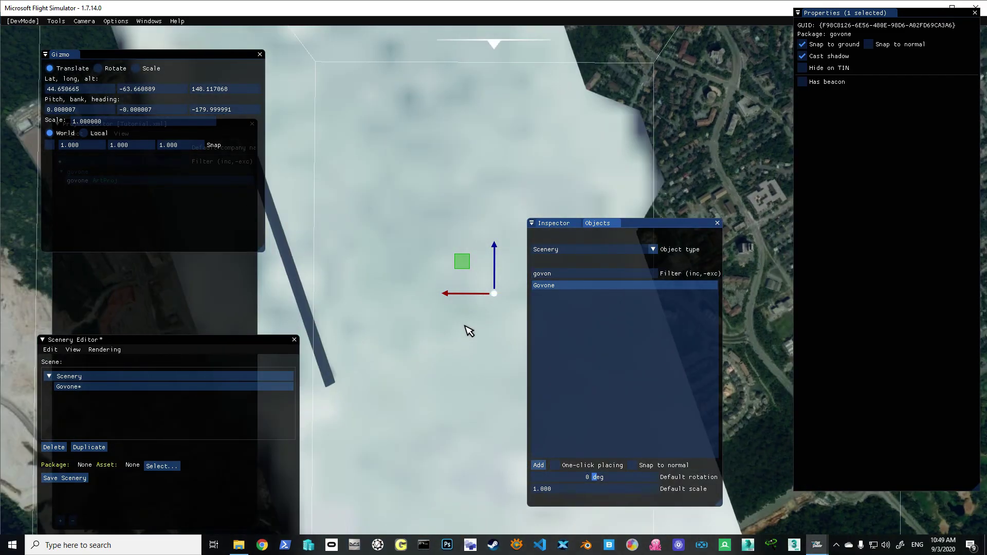
scroll(468, 331, "down", 10)
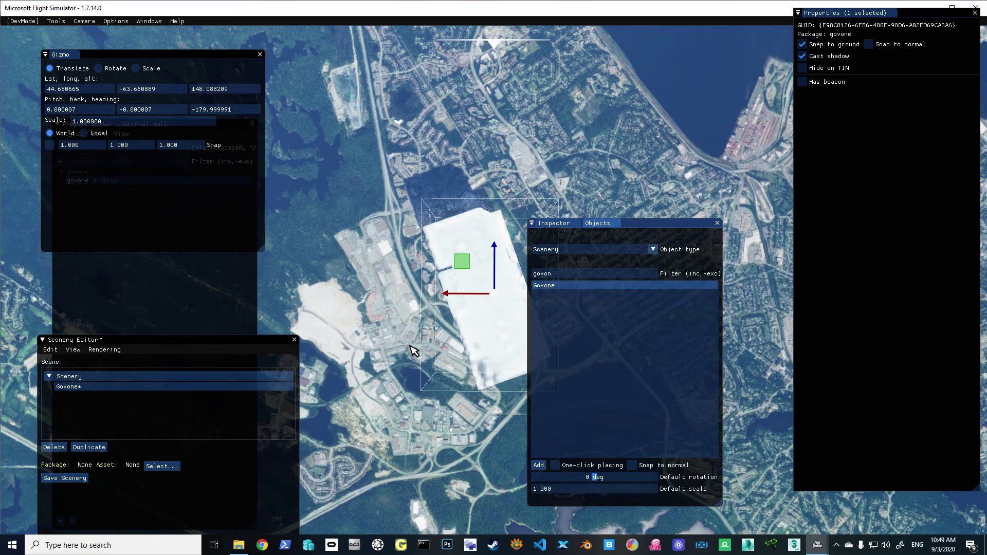
Tilt and orbit the camera to view the Govone tower over the city and bay.
right_click_drag(419, 353, 544, 186)
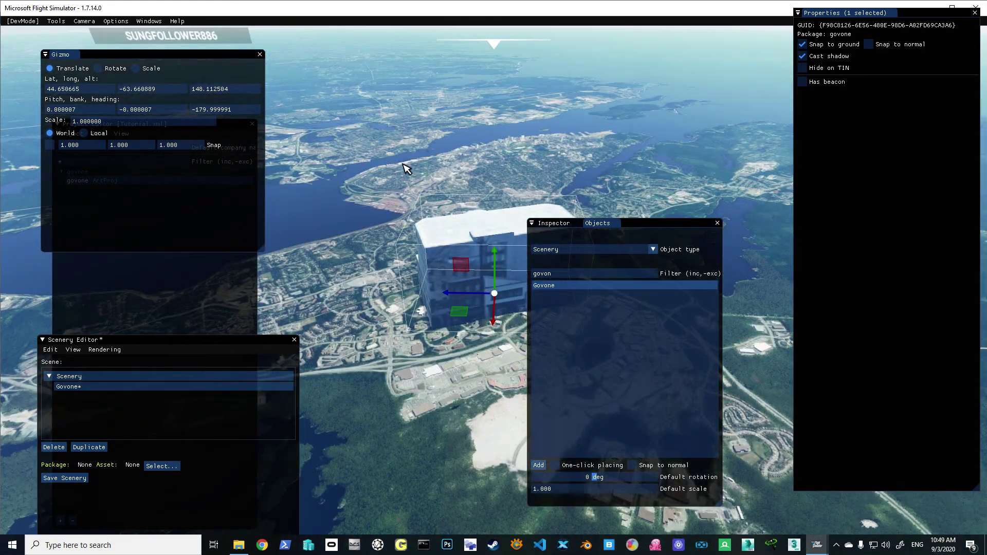
right_click_drag(457, 165, 360, 226)
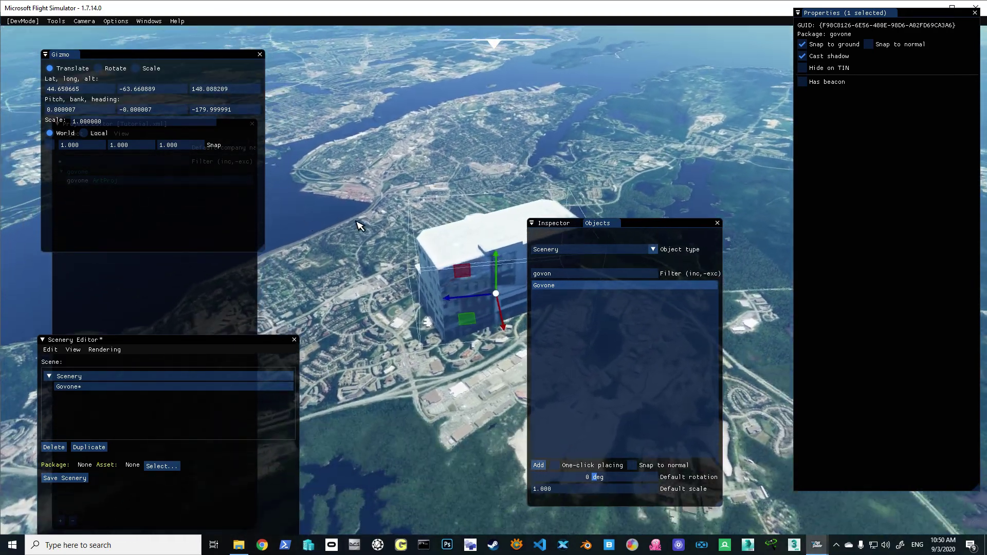
right_click_drag(440, 198, 236, 203)
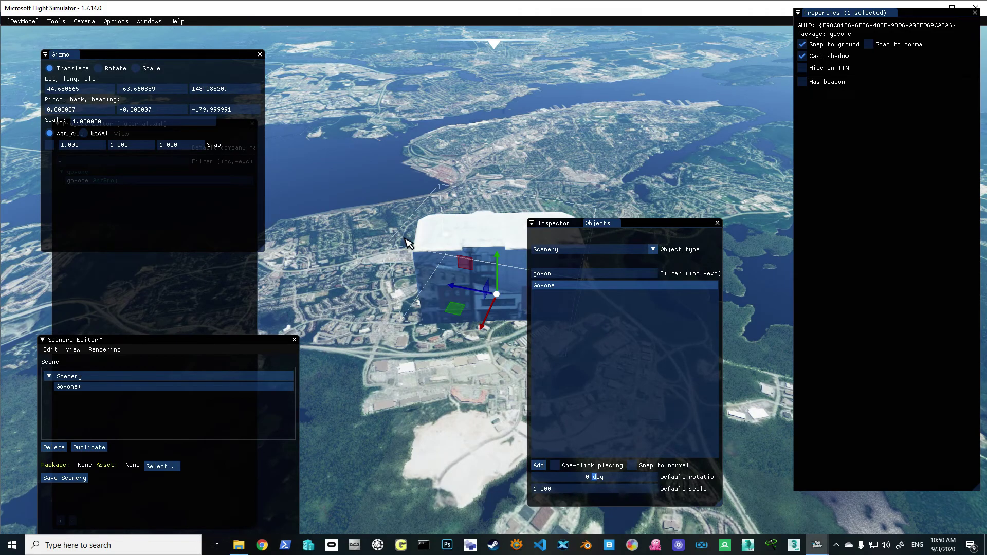